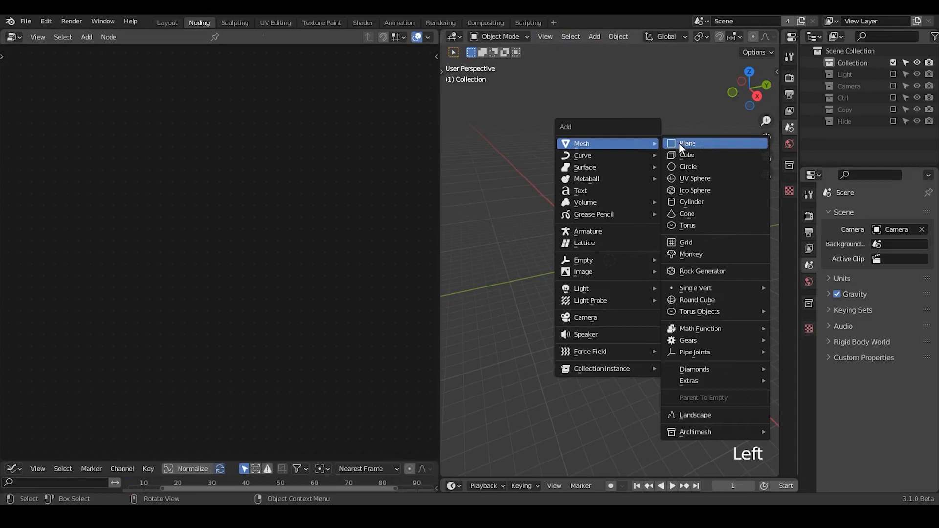
- Add a plane, create a new geometry node tree for it, and pin the tree in the node editor
left_click(679, 143)
left_click(215, 35)
left_click(238, 37)
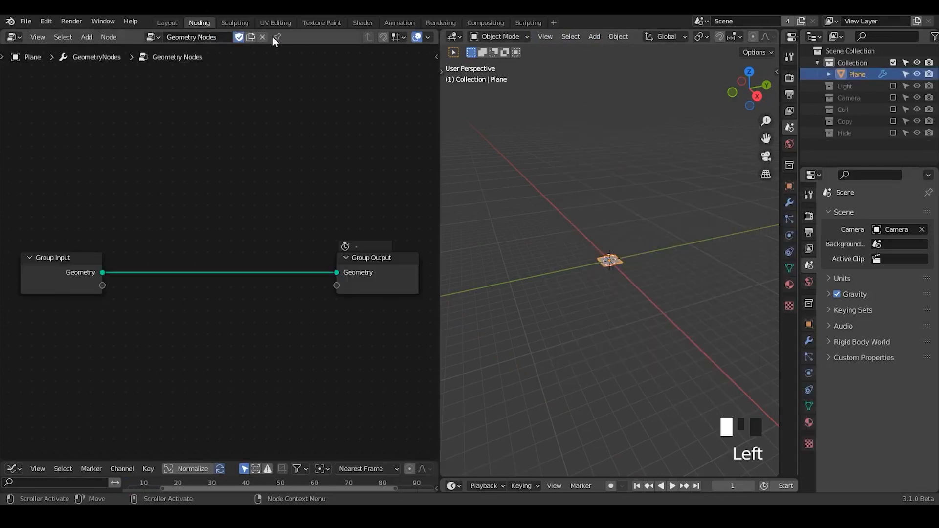
left_click(276, 36)
- Replace the Group Input node with a G_Curve Linear node whose Curve feeds the Group Output
left_click(95, 267)
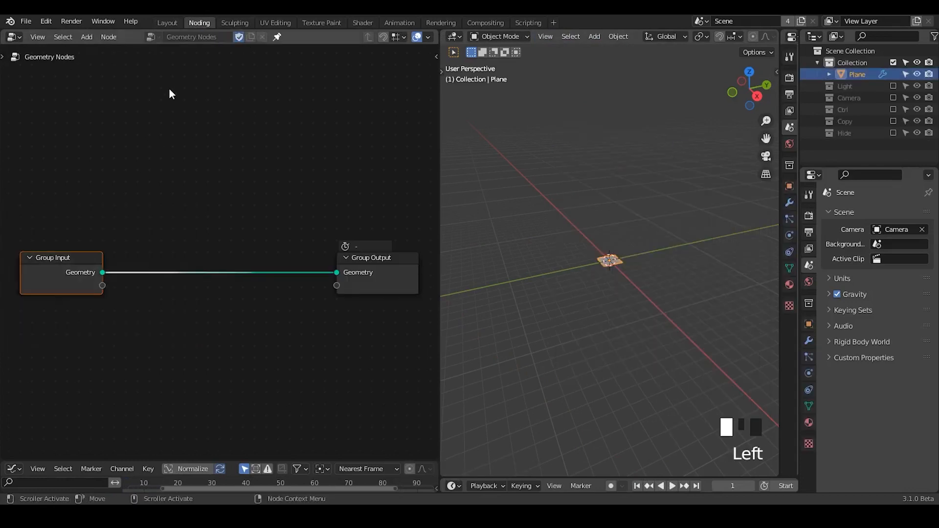
key("x")
key("shift+a")
type("curve li")
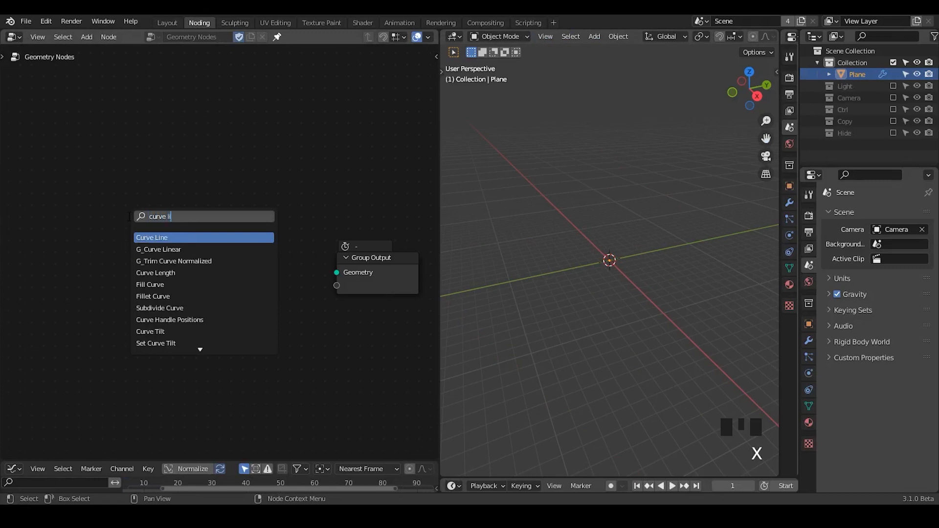
type("near")
key("Return")
left_click(102, 200)
left_click(126, 213, "alt+shift")
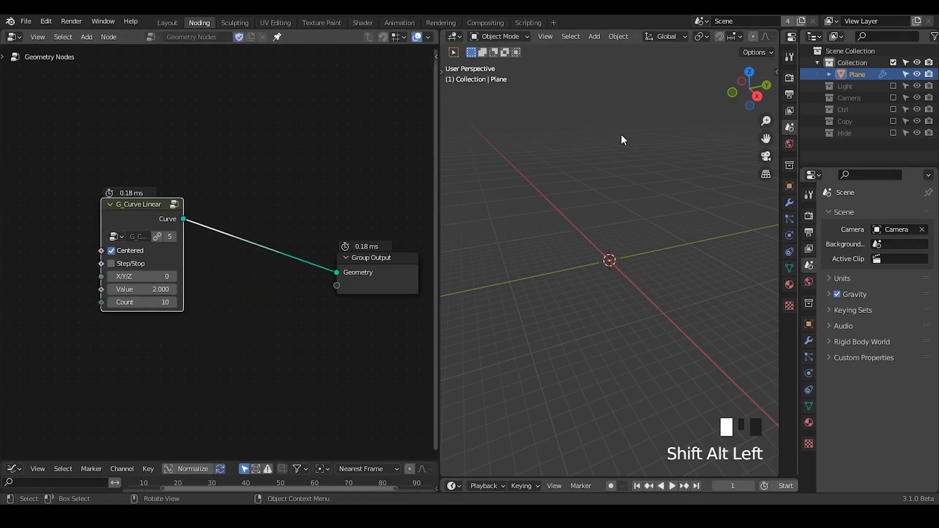
middle_click_drag(600, 222, 615, 259)
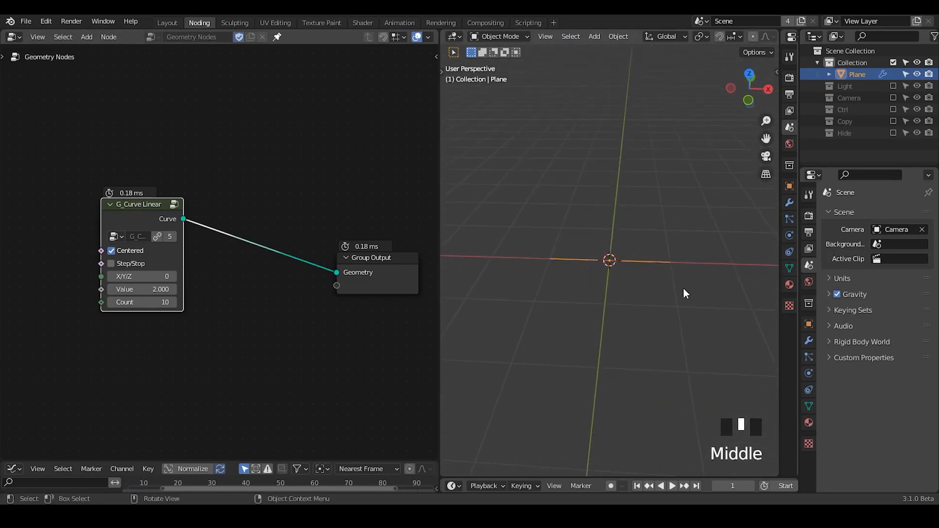
- Add a Mesh Line node beside the G_Curve Linear node and look at its mode options
middle_click_drag(185, 300, 220, 254)
left_click_drag(162, 169, 131, 158)
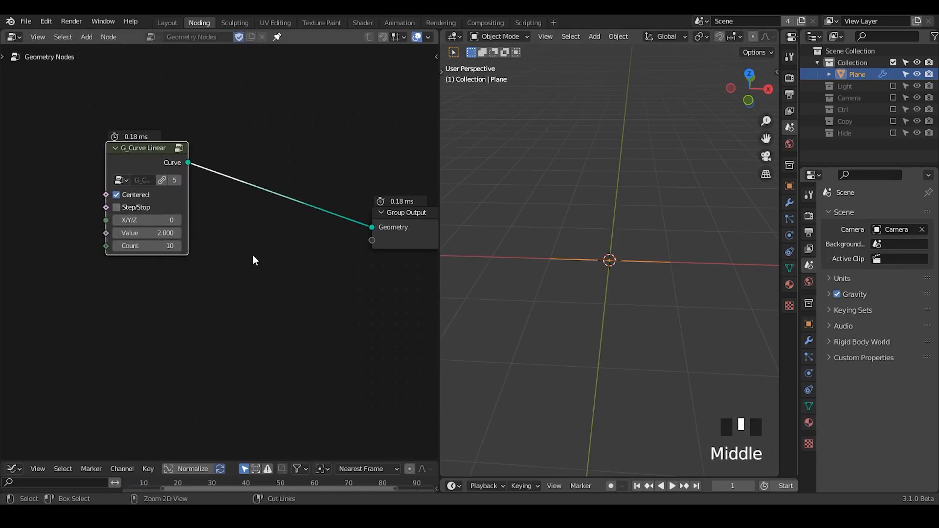
key("shift+a")
type("mesh li")
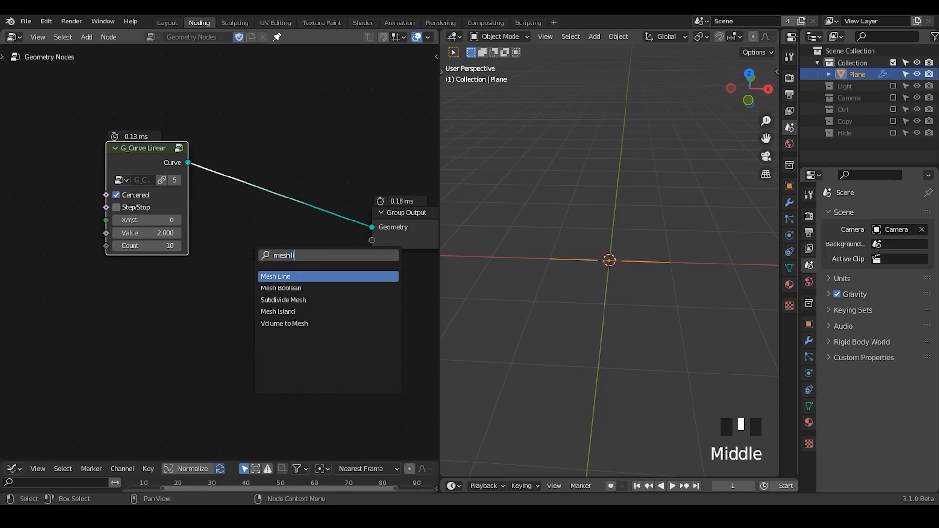
key("Return")
left_click(229, 234)
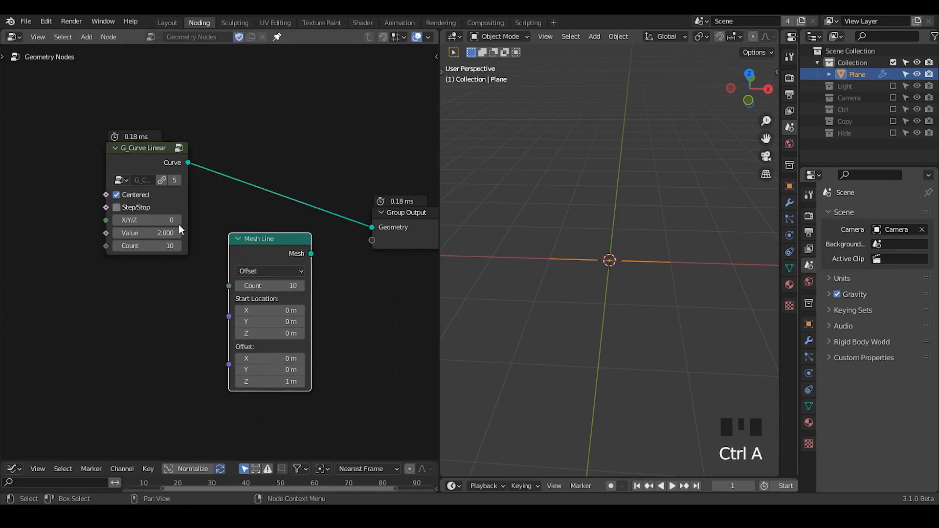
left_click(276, 271)
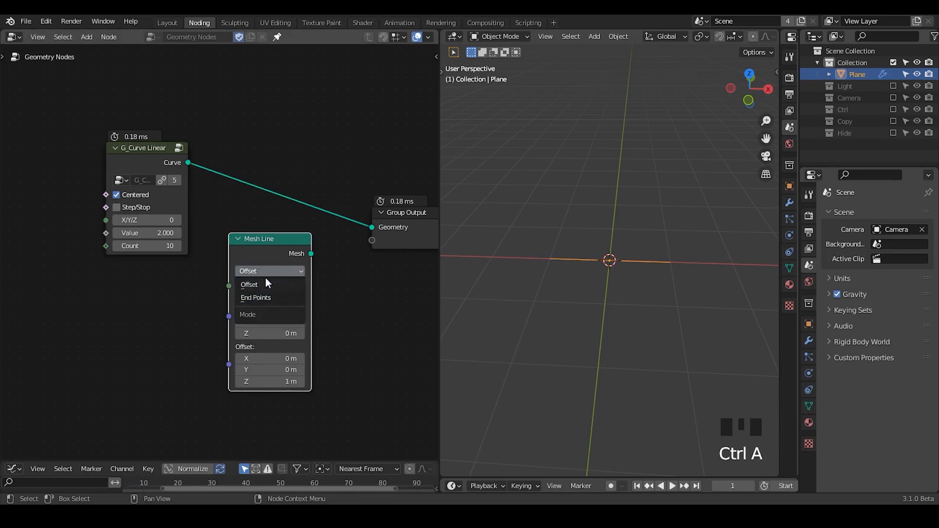
left_click(253, 207)
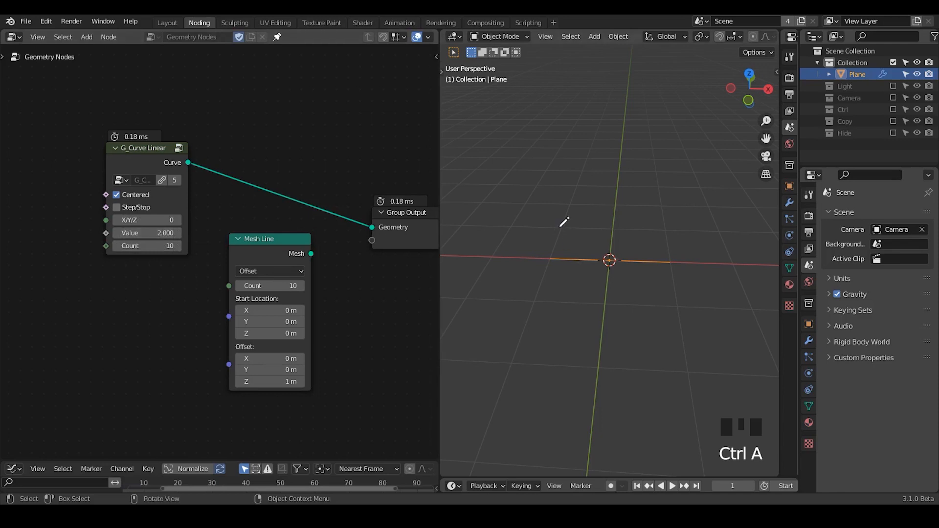
- Sketch annotation strokes at both ends of the line and write a 2 above it in the viewport
left_click_drag(560, 225, 541, 284)
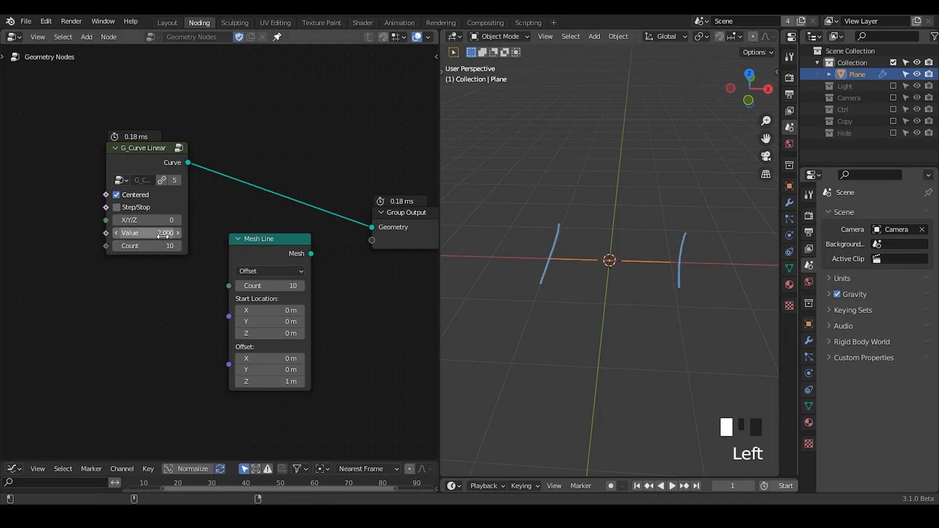
left_click_drag(604, 195, 637, 204)
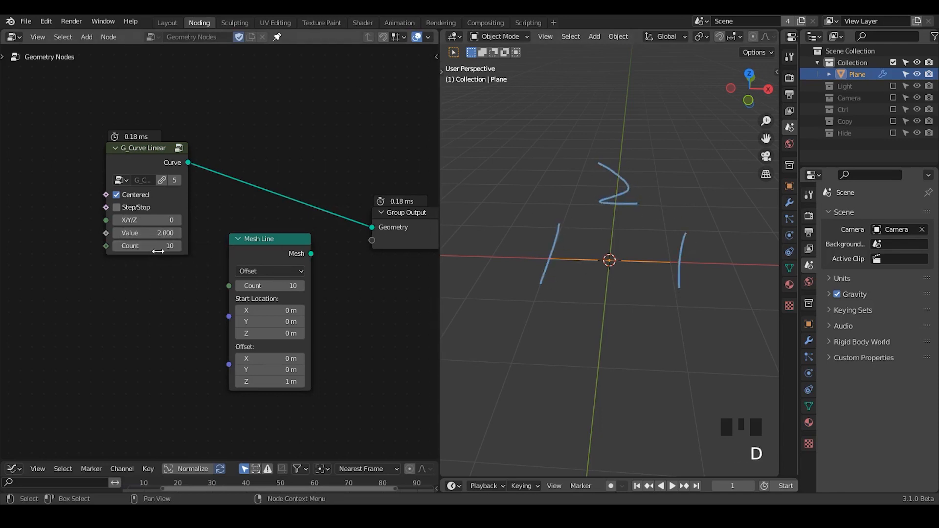
- Enable Step/Stop on the G_Curve Linear node and delete the Mesh Line node
left_click(135, 206)
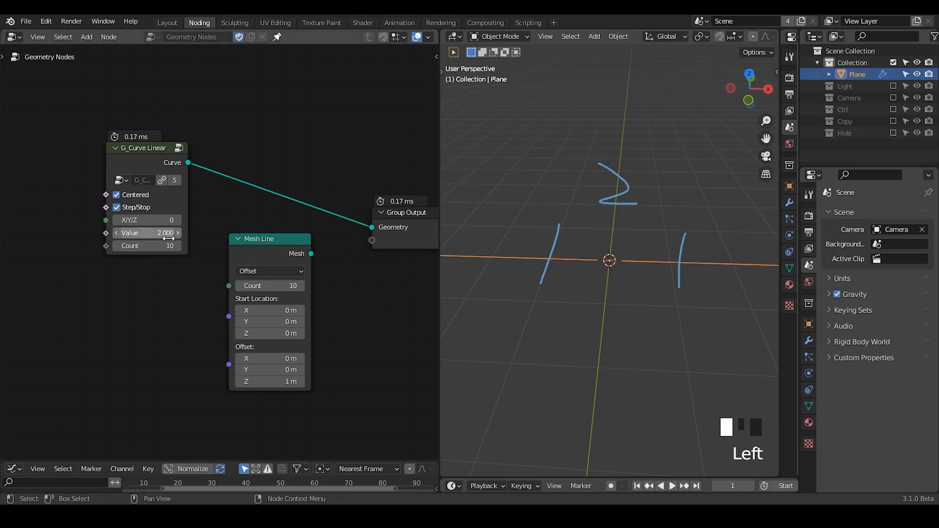
left_click(247, 247)
key("x")
- Set the G_Curve Linear node's Value to 0.1 and Count to 33, and erase the viewport annotations
left_click_drag(161, 233, 147, 233, "shift")
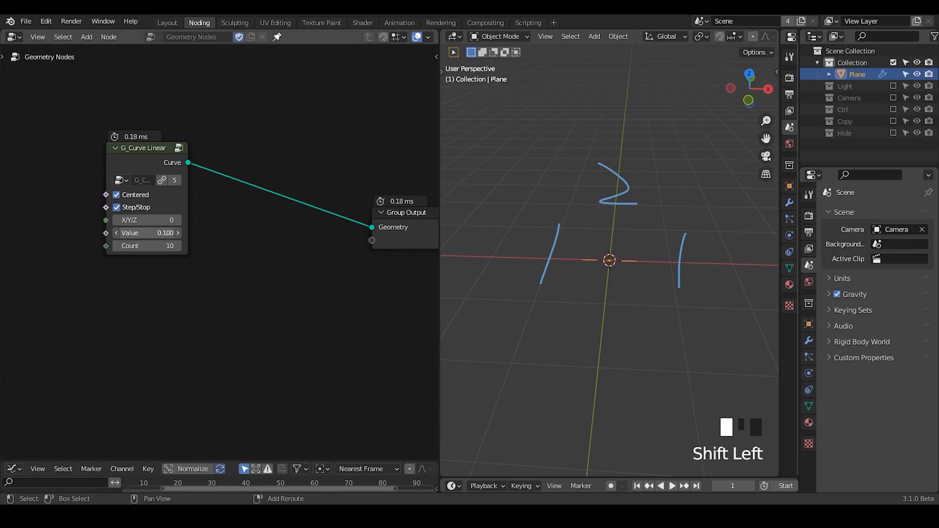
mouse_move(633, 150)
right_mouse_down()
mouse_move(547, 262)
mouse_move(722, 236)
right_mouse_up()
left_click_drag(147, 246, 176, 245)
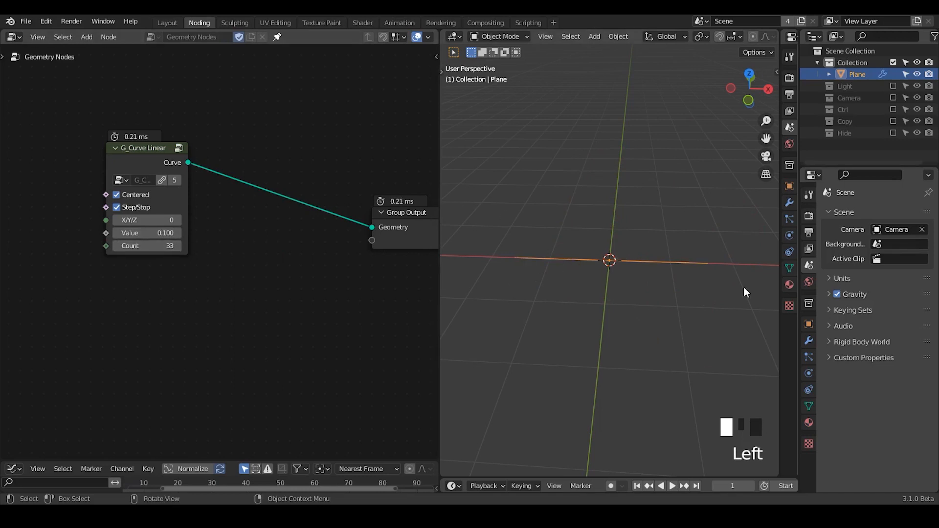
- Add an unconnected Instance on Points node below the link to the Group Output
key("ctrl+a")
type("point")
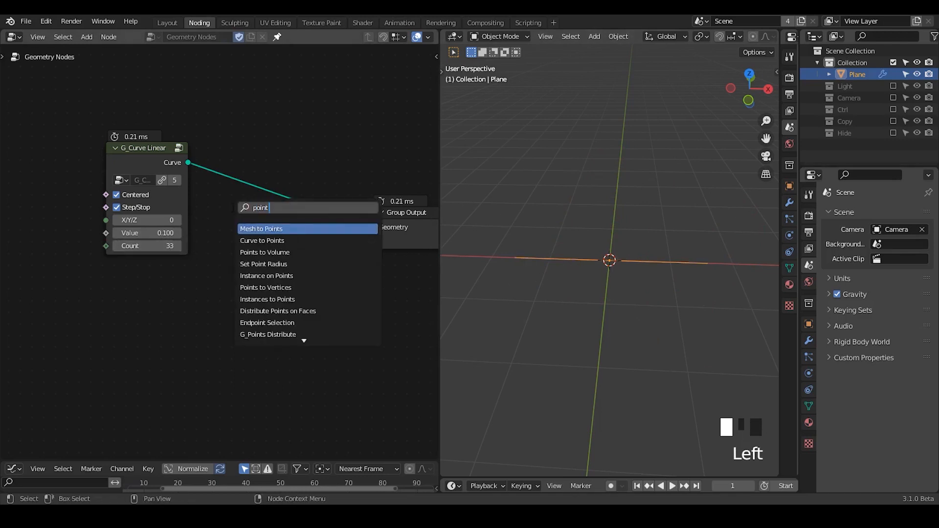
type(" instance")
key("Return")
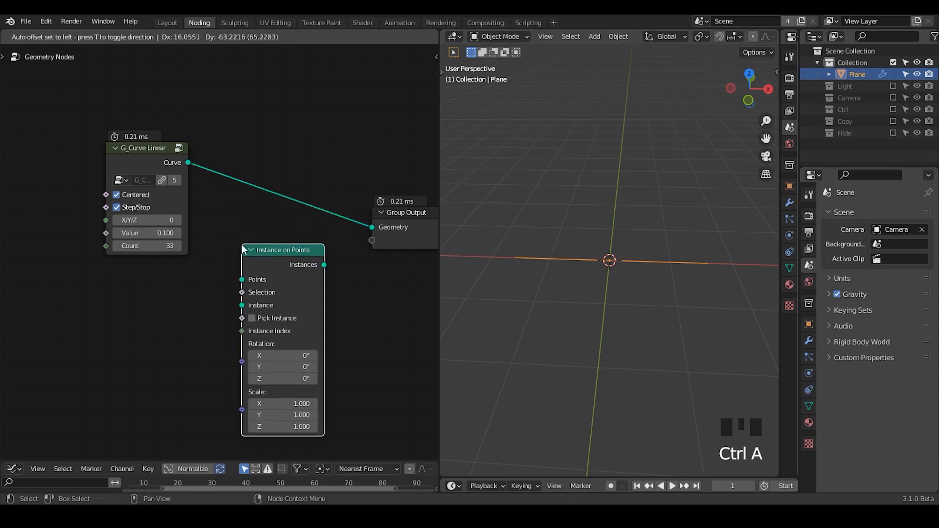
left_click(281, 252)
middle_click_drag(603, 256, 595, 278)
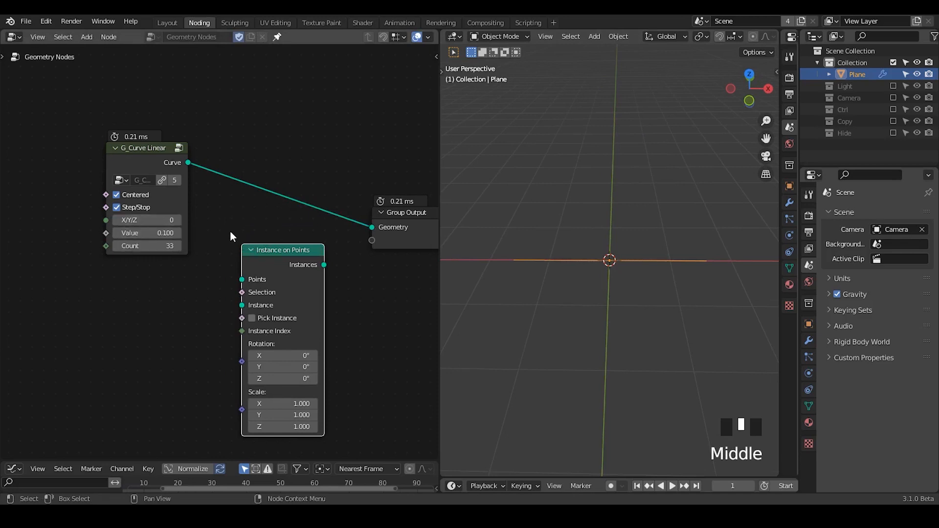
- Annotate the axis indices 0, 1, 2 with X and Z below them, moving the Instance on Points node down for room
key("d")
left_click_drag(215, 203, 216, 214)
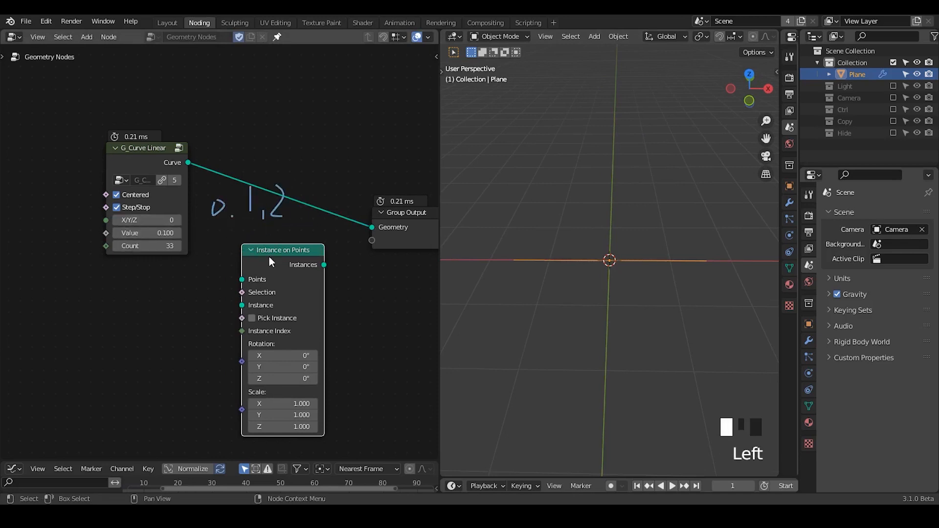
left_click_drag(269, 259, 261, 319)
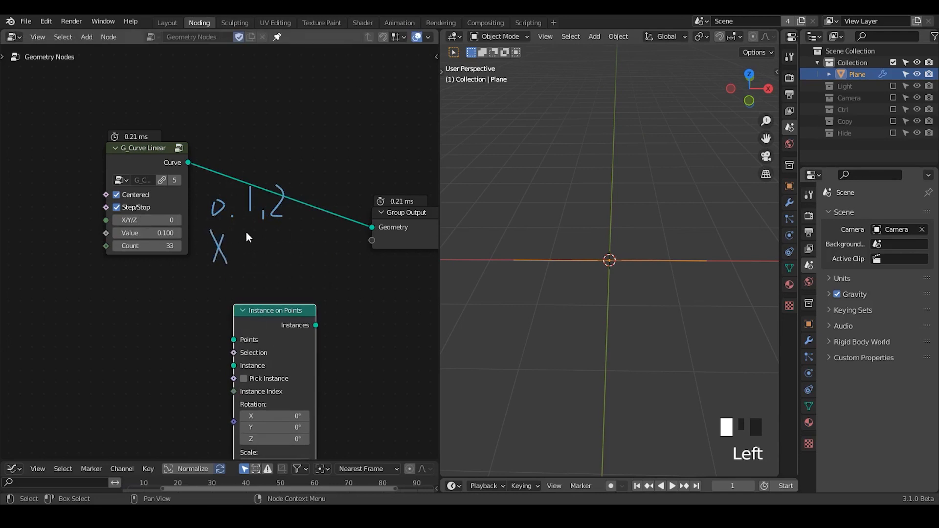
mouse_move(277, 236)
left_mouse_down()
mouse_move(287, 234)
mouse_move(275, 260)
left_mouse_up()
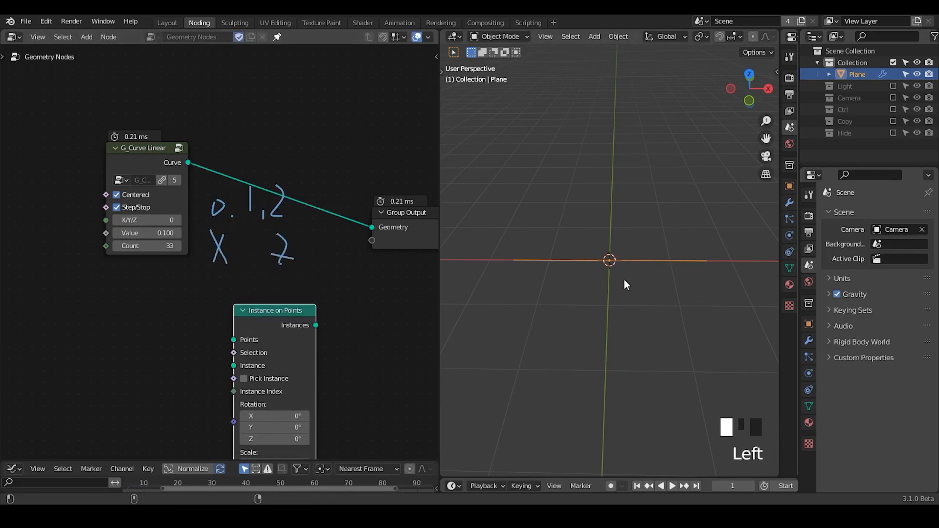
- Set X/Y/Z to 1 on G_Curve Linear, erase the annotations, and insert Instance on Points before the Group Output
left_click(178, 220)
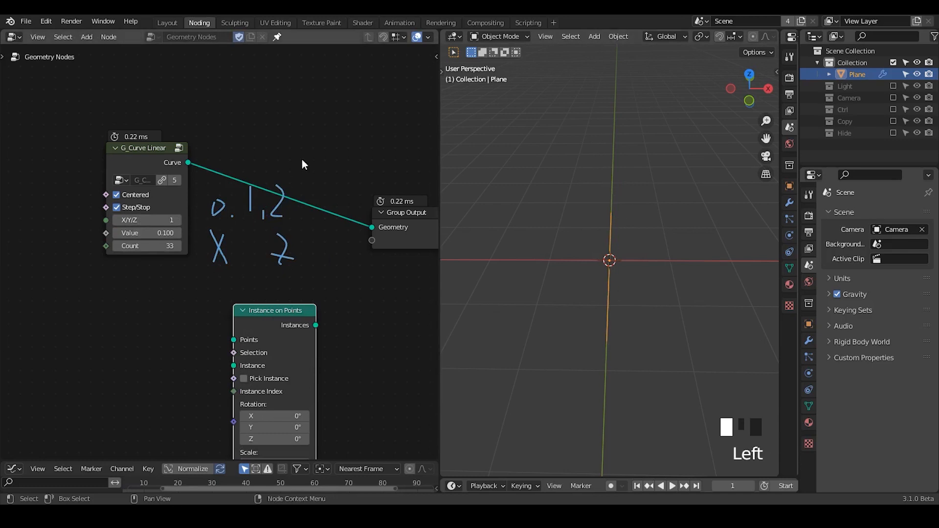
right_click_drag(301, 164, 293, 272)
mouse_move(291, 333)
left_mouse_down()
mouse_move(322, 213)
mouse_move(308, 213)
left_mouse_up()
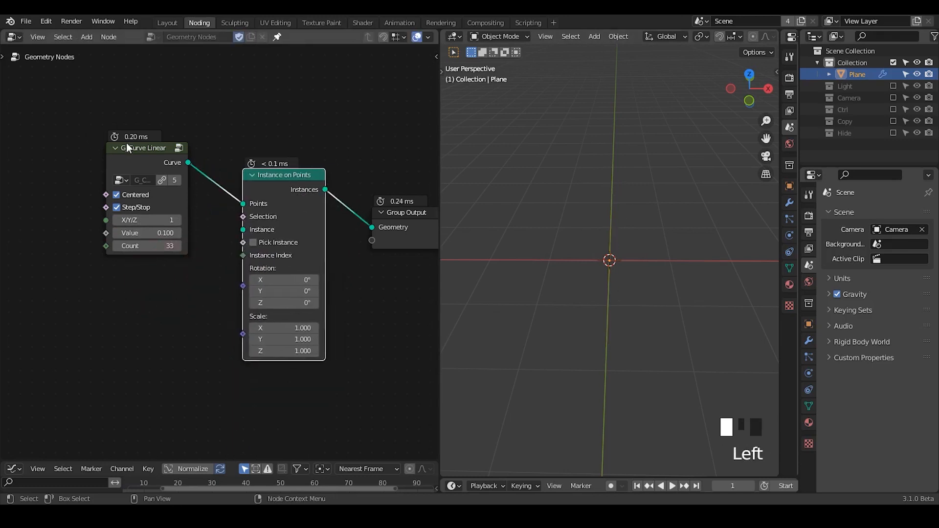
- Duplicate the G_Curve Linear node, set the copy's X/Y/Z to 0, and connect its Curve to the Instance input
left_click_drag(126, 147, 102, 114)
key("shift+d")
left_click(122, 311)
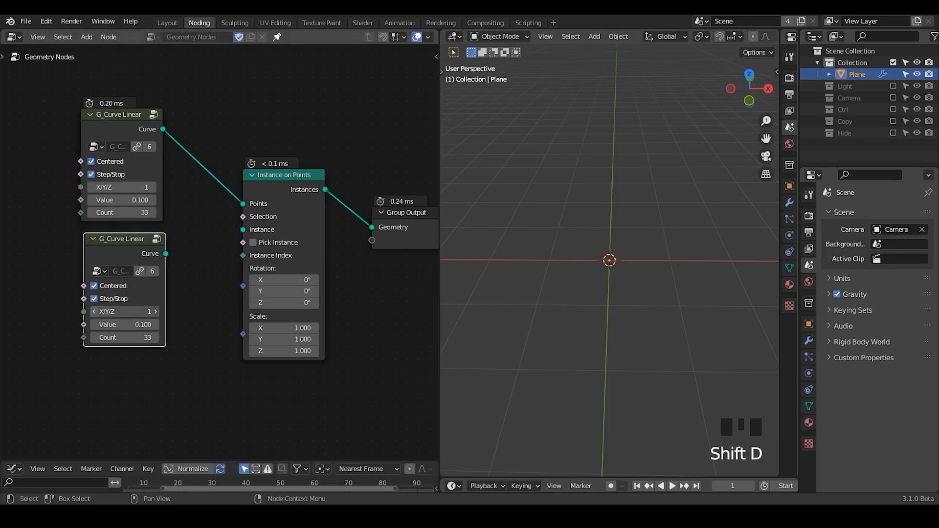
left_click(94, 312)
left_click_drag(166, 253, 243, 229)
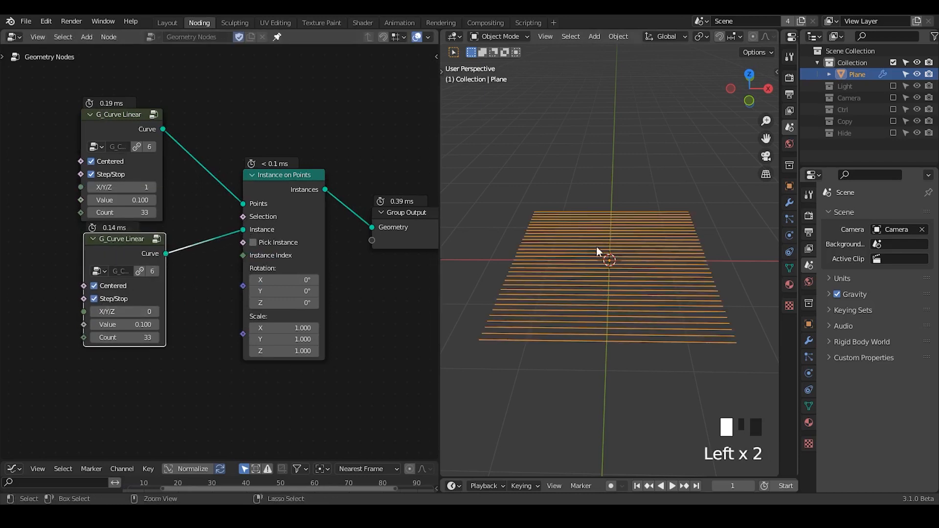
- Set Value to 0.14 on the G_Curve Linear node feeding Points, and move the Group Output farther away
middle_click_drag(597, 247, 519, 268, "ctrl")
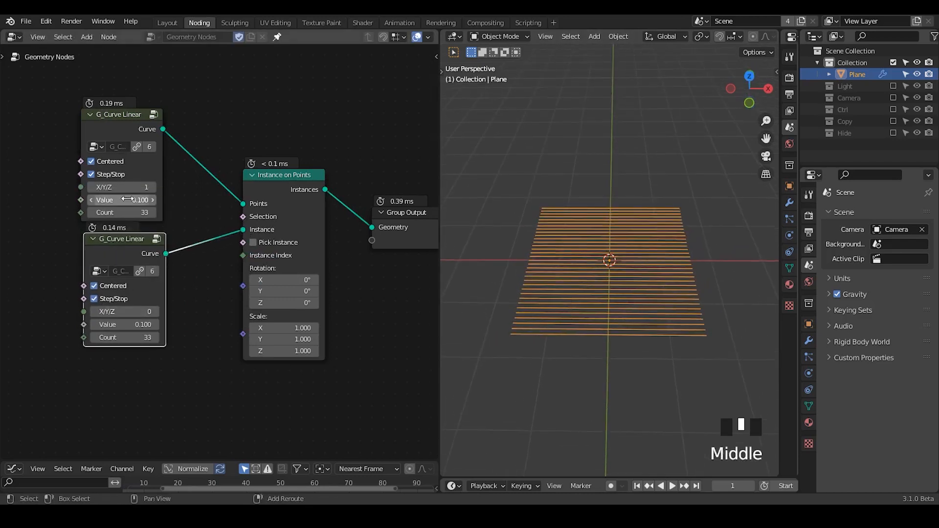
left_click_drag(127, 199, 163, 199, "shift")
left_click_drag(392, 227, 345, 164)
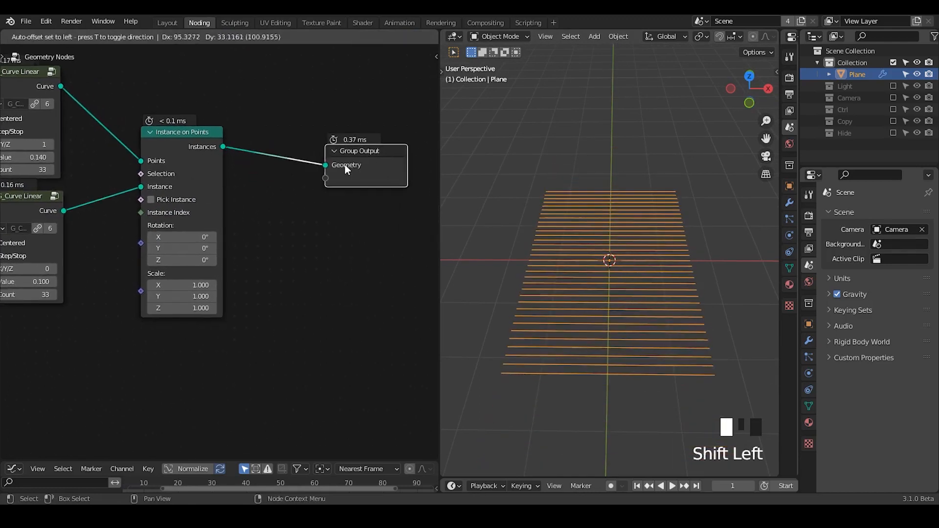
- Insert a Realize Instances node between Instance on Points and the Group Output
key("shift+a")
type("spoint ins")
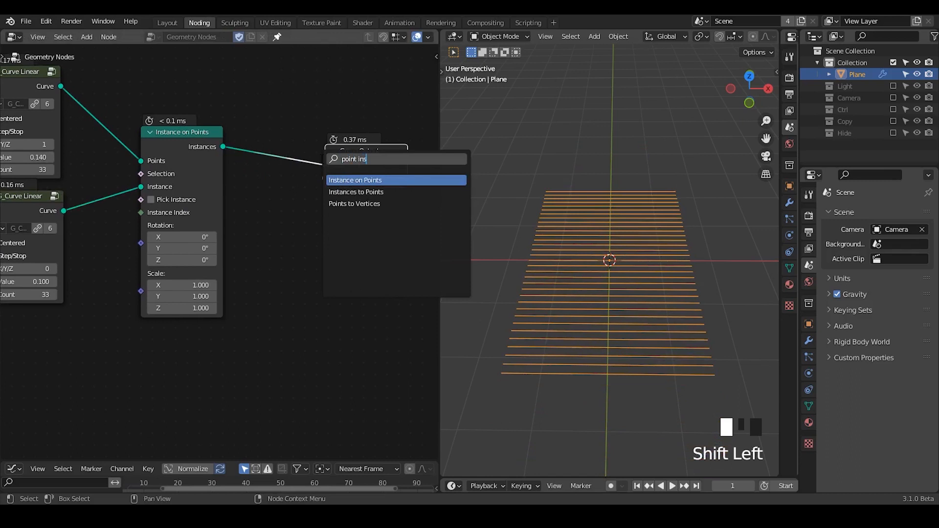
key("BackSpace")
key("BackSpace")
key("BackSpace")
key("BackSpace")
key("BackSpace")
key("BackSpace")
key("BackSpace")
key("BackSpace")
key("BackSpace")
type("real")
key("Return")
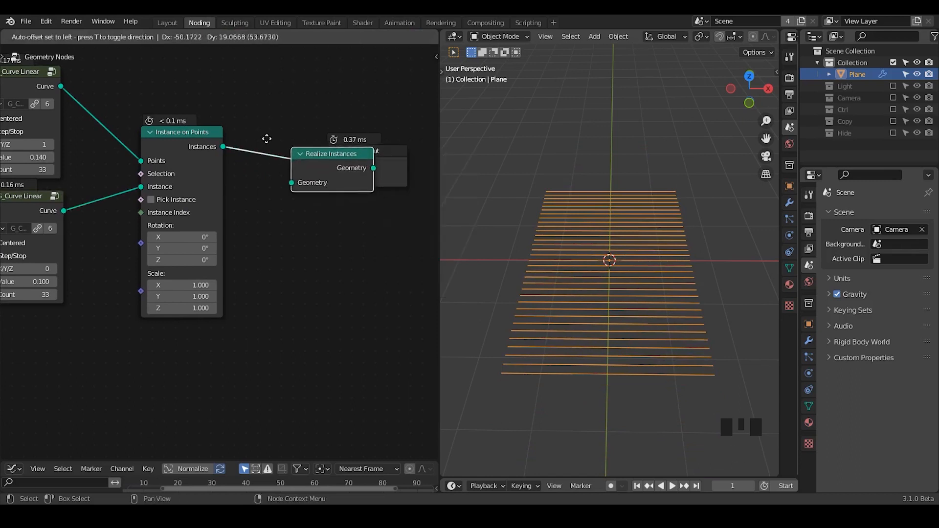
left_click(267, 138)
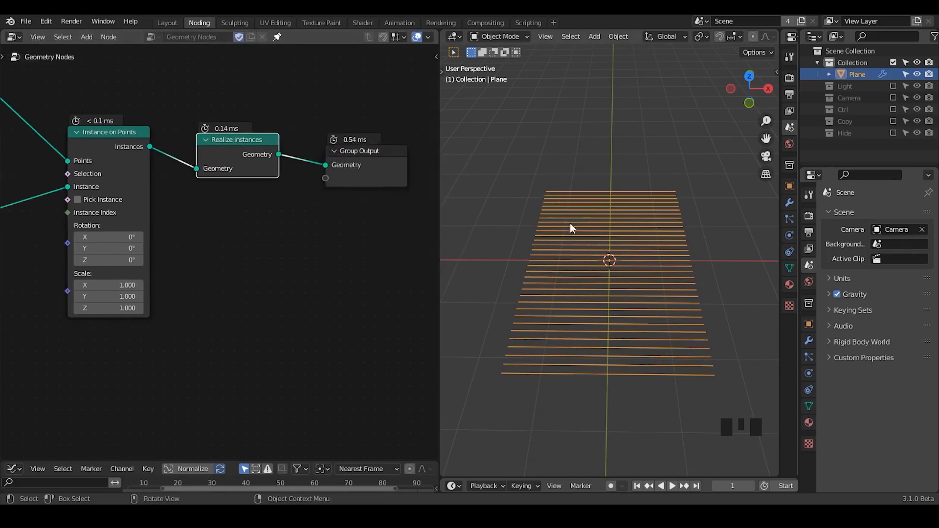
- Insert a Set Position node between Realize Instances and the Group Output
key("shift+a")
type("sset pos")
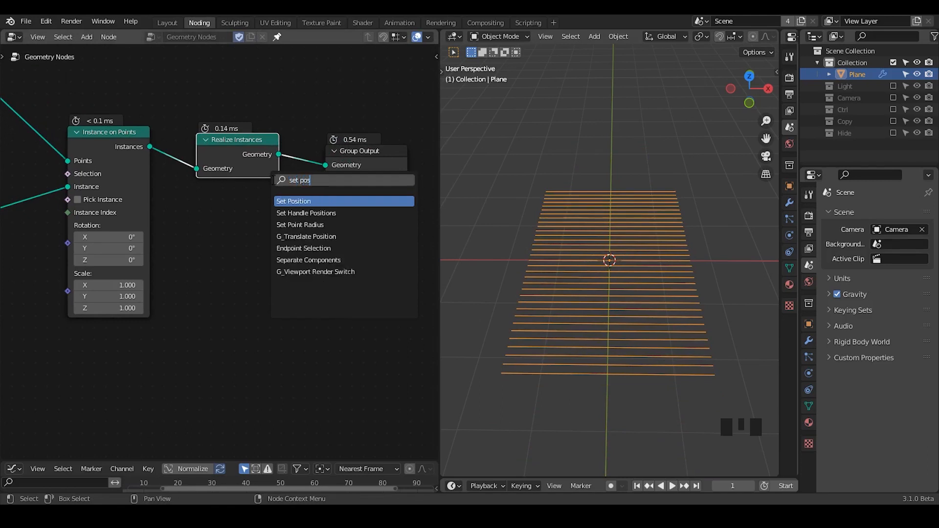
key("Return")
left_click(279, 172)
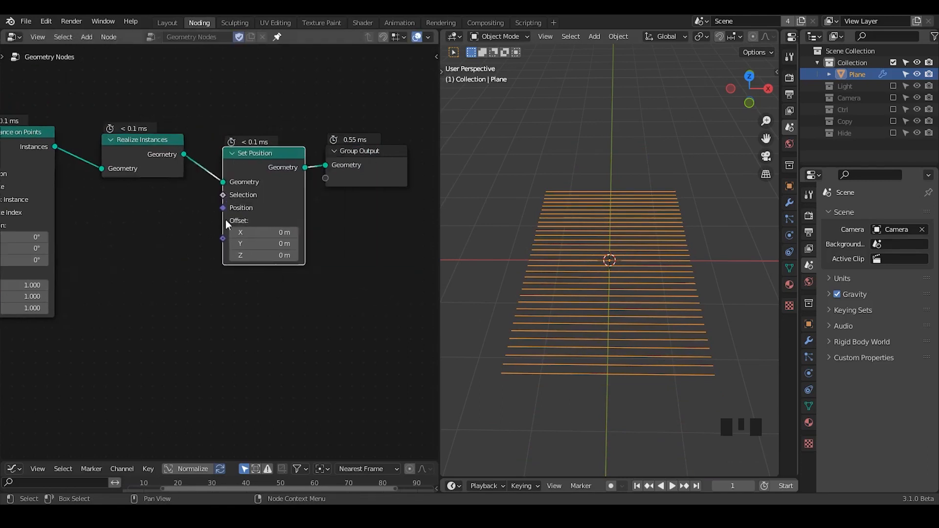
- Add a Combine XYZ node and connect its Vector to the Set Position node's Offset
middle_click_drag(225, 219, 351, 169)
key("ctrl+a")
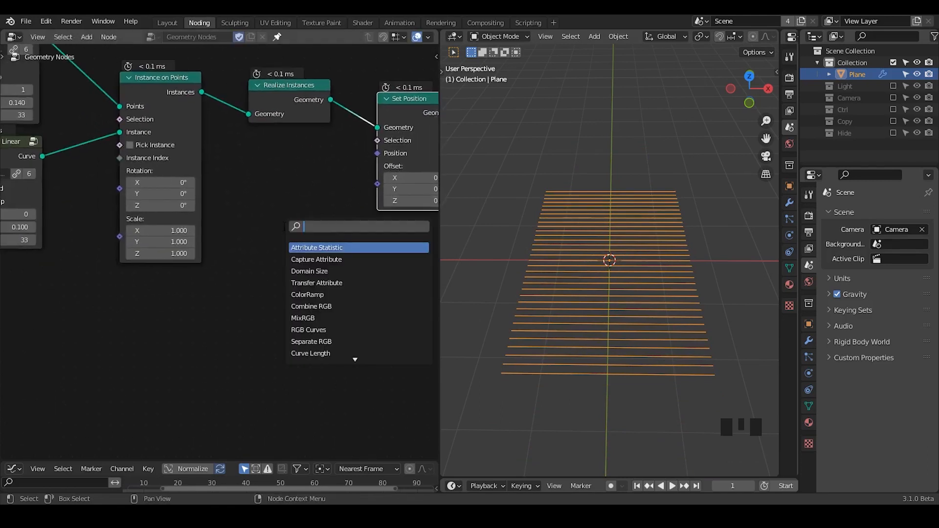
type("combine")
key("Down")
key("Return")
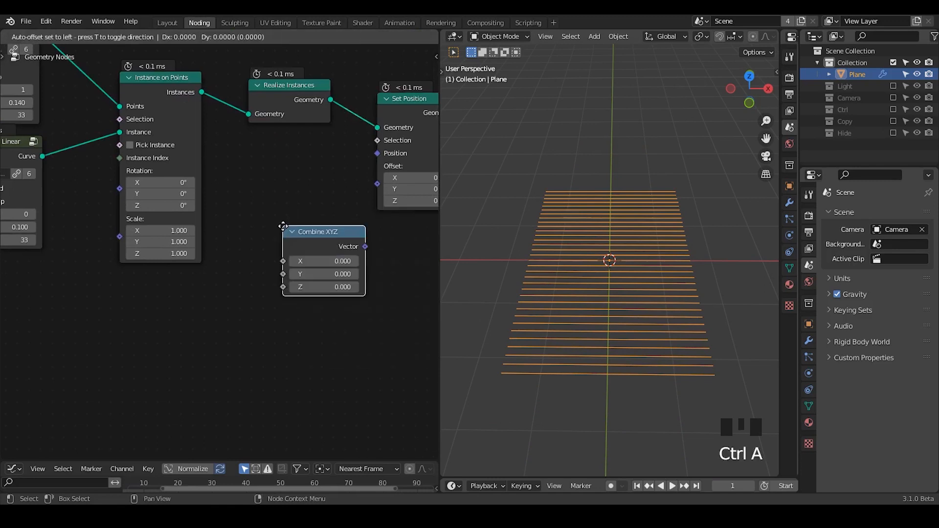
left_click(248, 217)
right_click_drag(313, 237, 401, 193, "alt")
left_click_drag(378, 153, 379, 185)
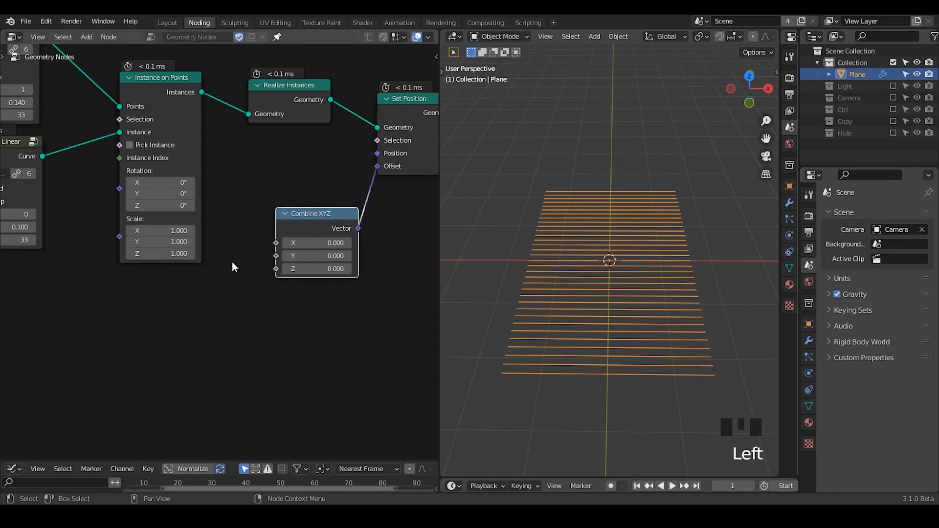
- Add a G_Sin Function node, connect its Sin output to the Combine XYZ node's Z, and set its Value to 7.7
key("ctrl+a")
type("sin fun")
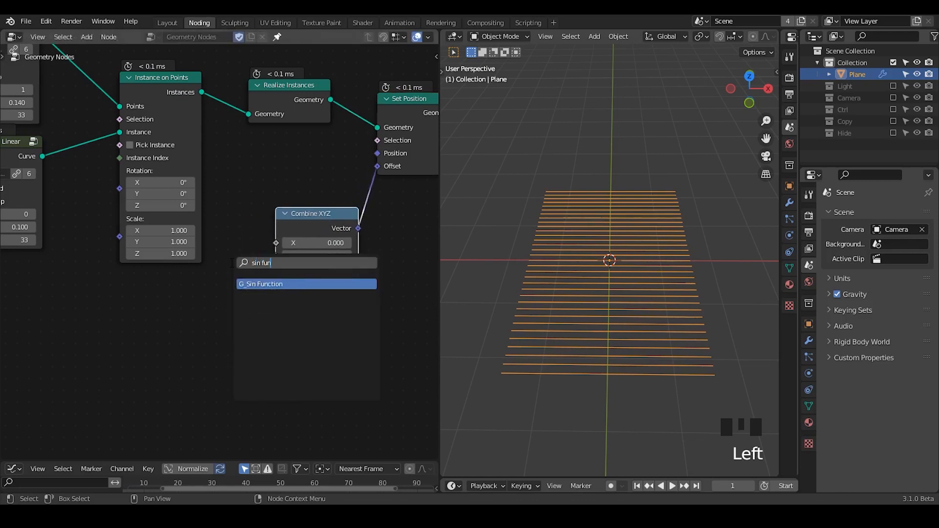
key("Return")
left_click(147, 277)
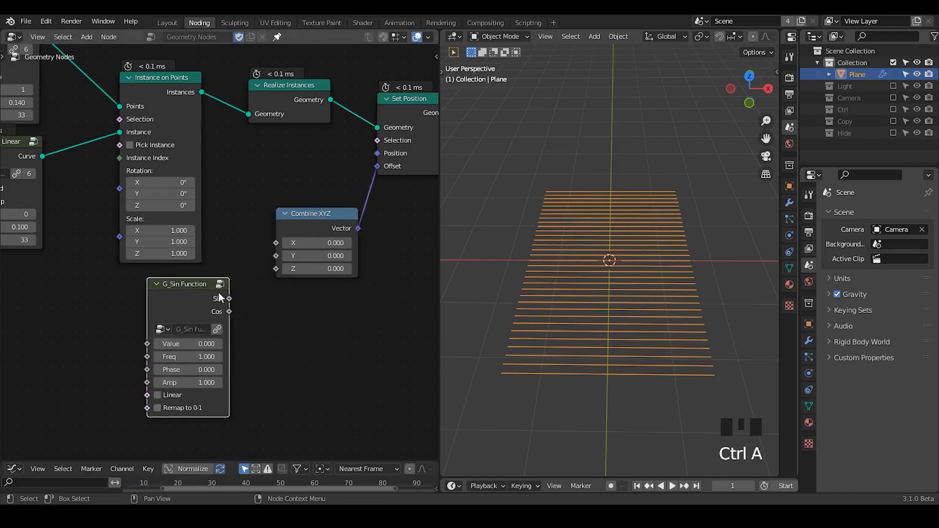
left_click_drag(231, 299, 277, 269)
middle_click_drag(614, 394, 605, 308)
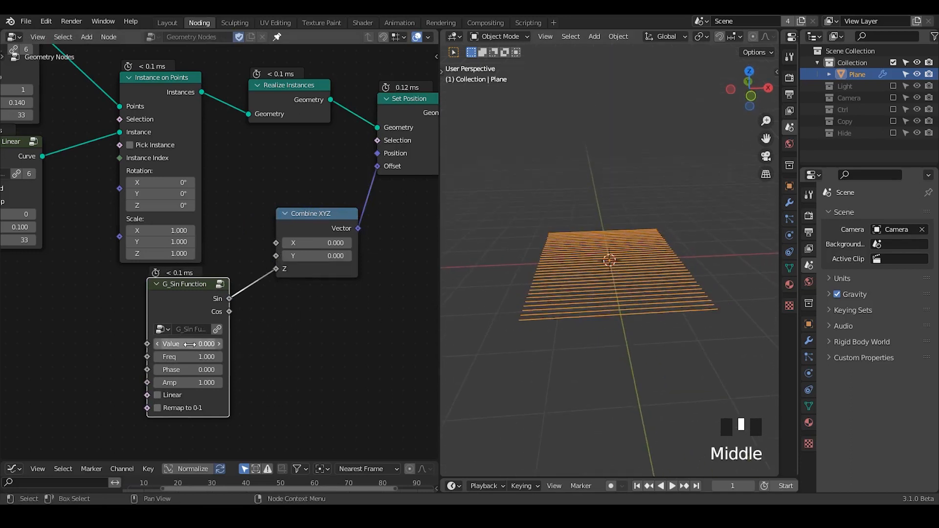
left_click_drag(188, 344, 237, 344)
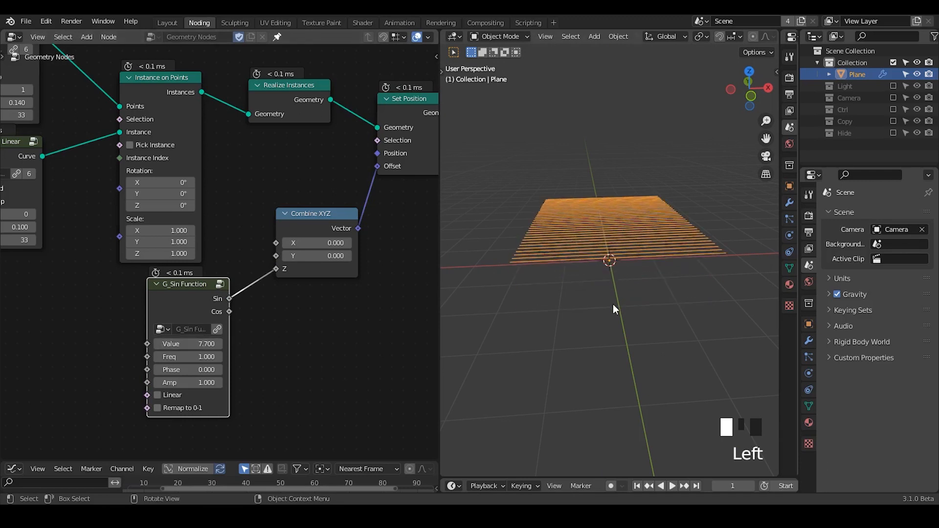
- Add a Position node beside the G_Sin Function node, leaving space between them
middle_click_drag(93, 352, 192, 303)
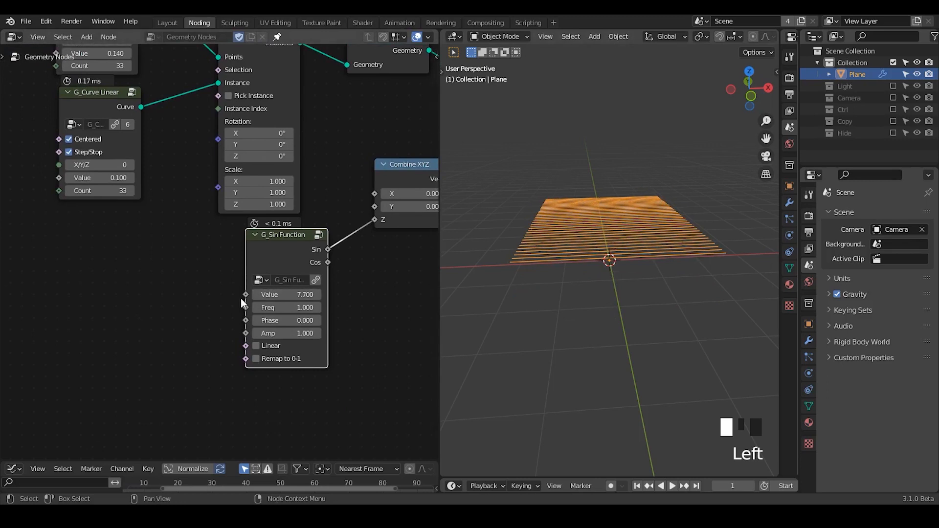
key("ctrl+a")
type("pos")
key("Return")
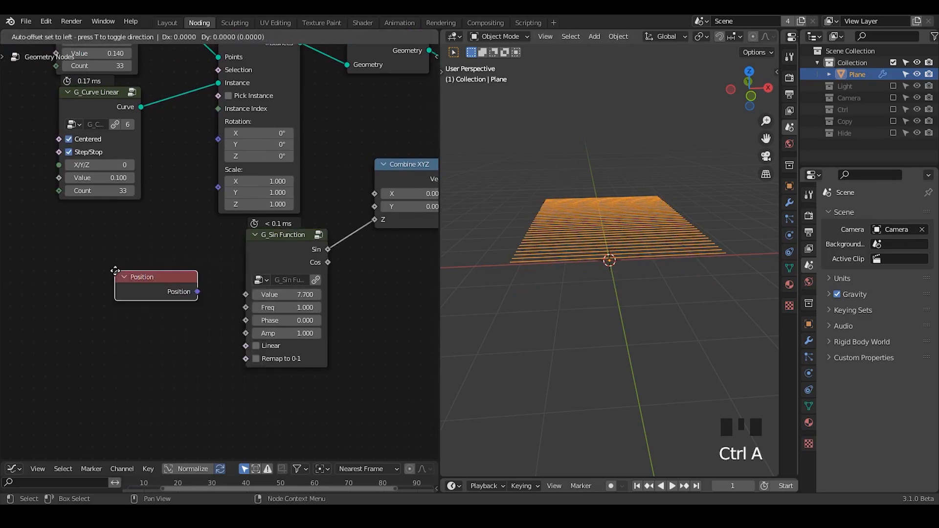
left_click(20, 247)
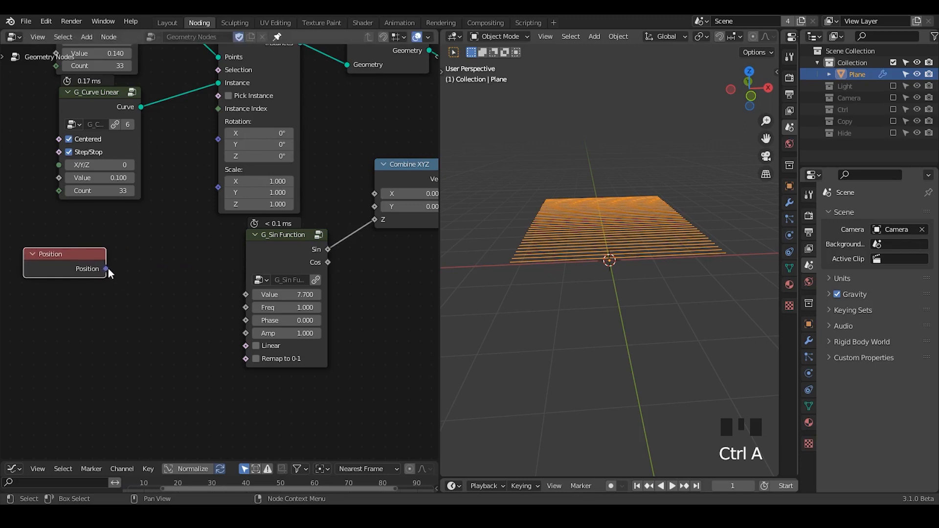
- Link the Position output to a new Separate XYZ node and connect its X to the G_Sin Function's Value
left_click_drag(106, 269, 149, 278)
type("separate")
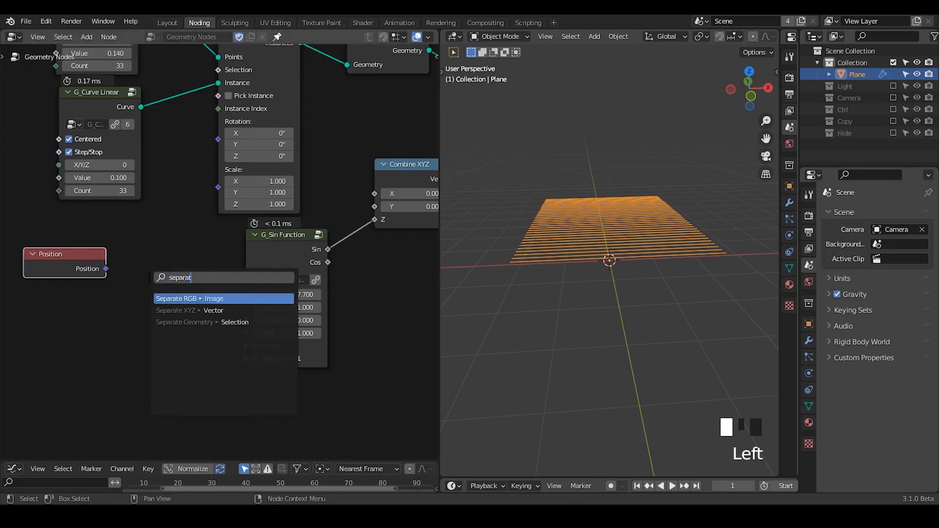
key("Return")
left_click(117, 304)
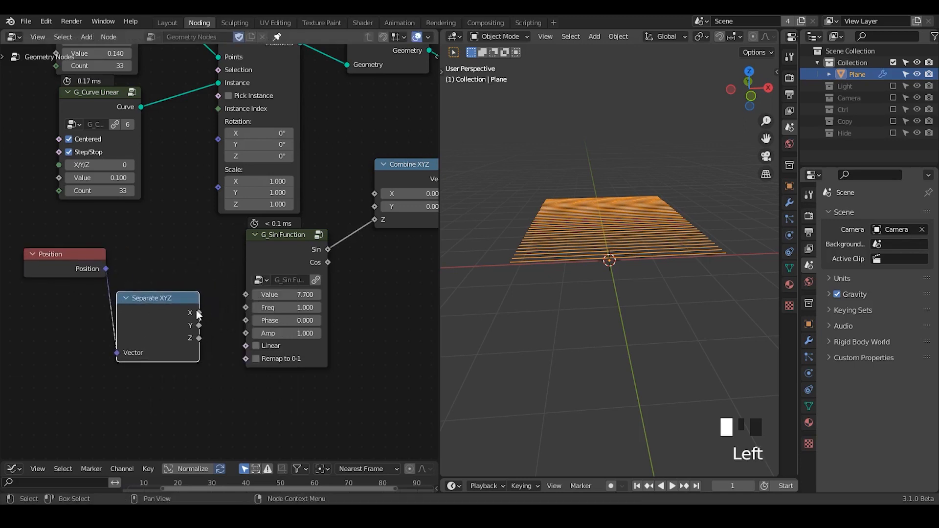
left_click_drag(199, 313, 246, 295)
- Set Freq to 8.7 on the G_Sin Function node
middle_click_drag(610, 286, 537, 324)
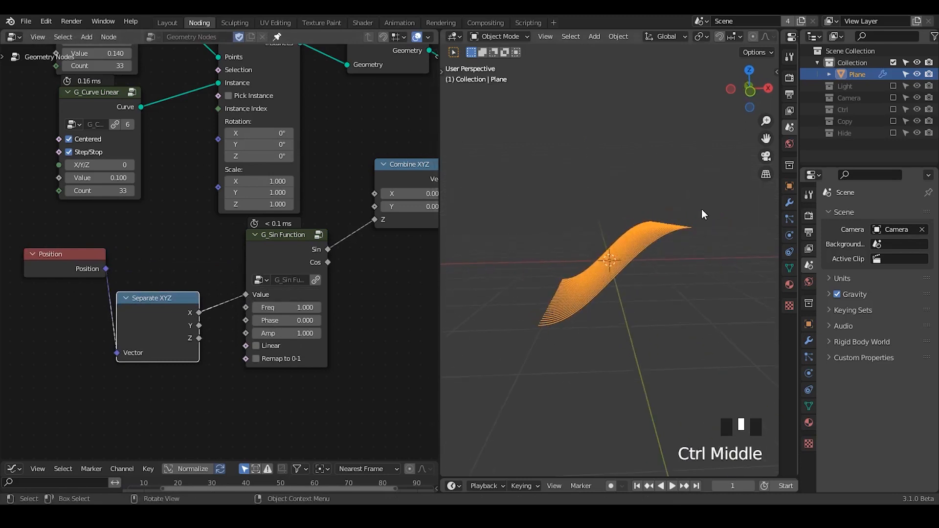
left_click_drag(284, 308, 353, 308)
middle_click_drag(185, 237, 186, 247)
middle_click_drag(515, 271, 592, 238)
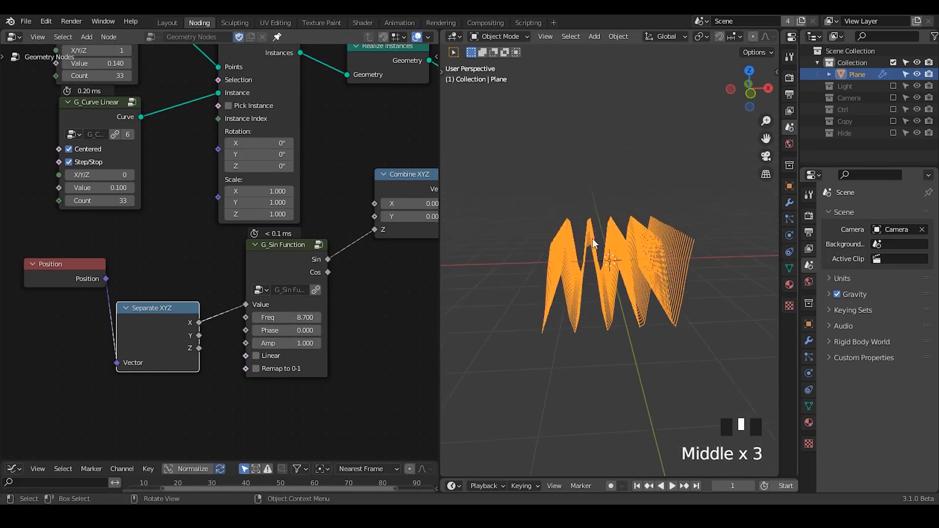
- From the front view, set Value to 0.05 and Count to 175 on the G_Curve Linear node feeding Instance
left_click(753, 95)
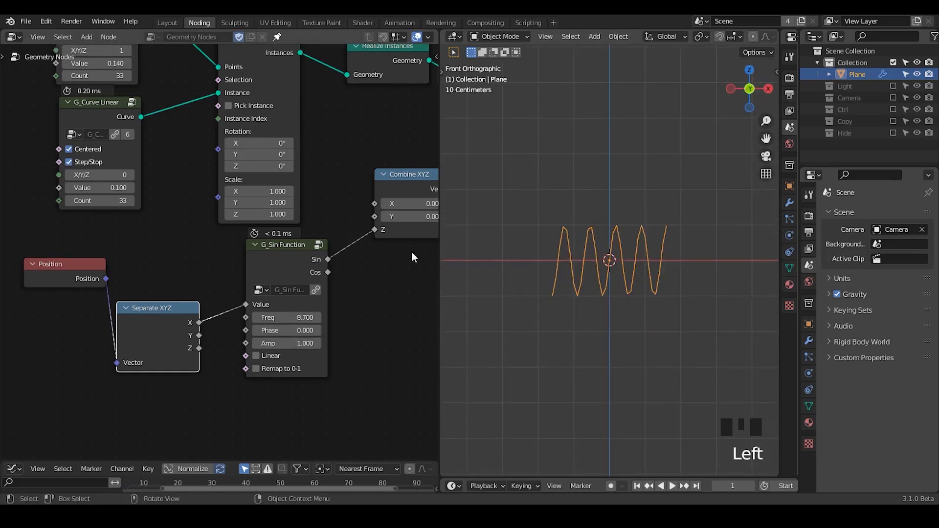
mouse_move(101, 190)
left_mouse_down("shift")
mouse_move(114, 190)
mouse_move(105, 190)
left_mouse_up("shift")
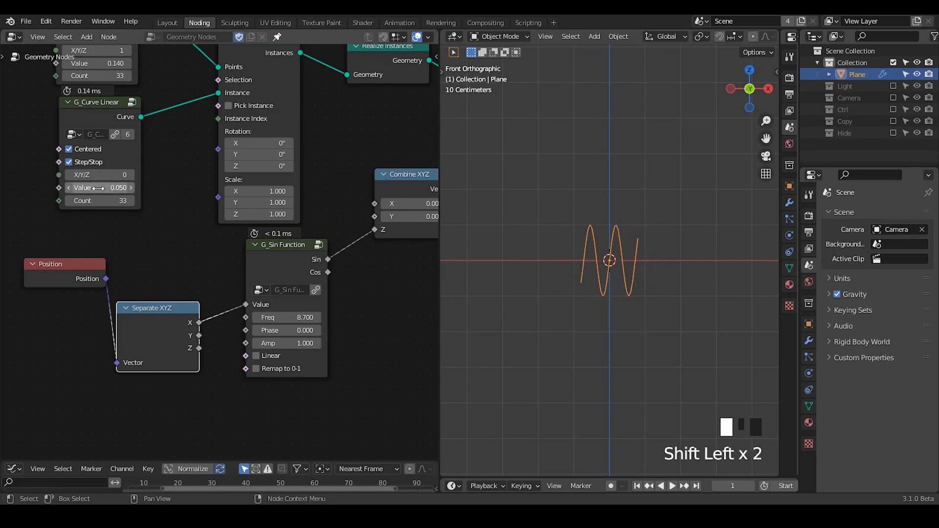
left_click_drag(108, 206, 143, 206, "shift")
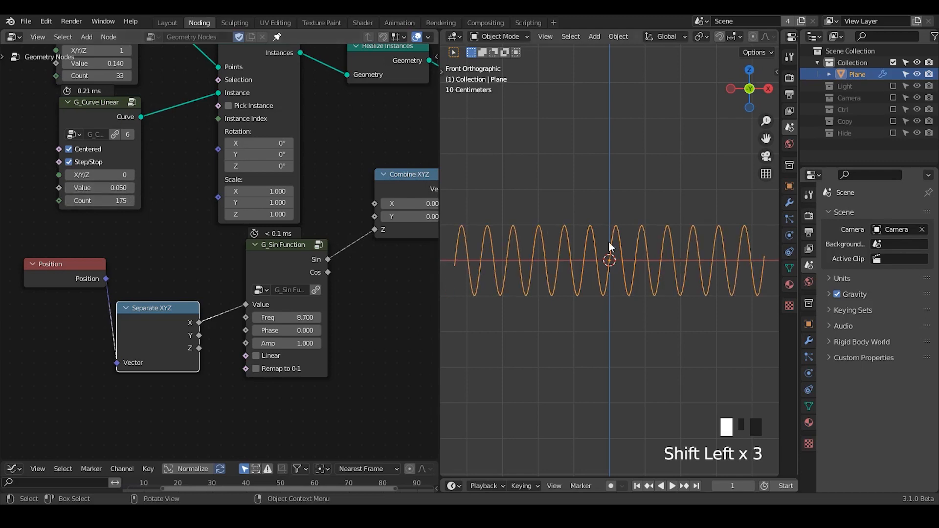
middle_click_drag(651, 311, 632, 246, "ctrl")
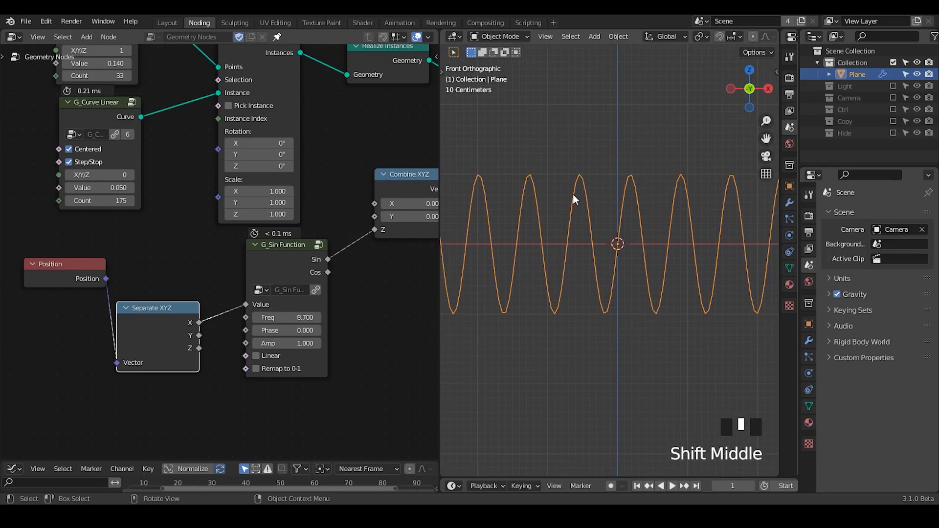
- Move the Position, Separate XYZ and G_Sin Function nodes farther from Combine XYZ to make room
middle_click_drag(335, 314, 315, 294)
left_click_drag(303, 247, 52, 359)
key("g")
left_click(213, 290)
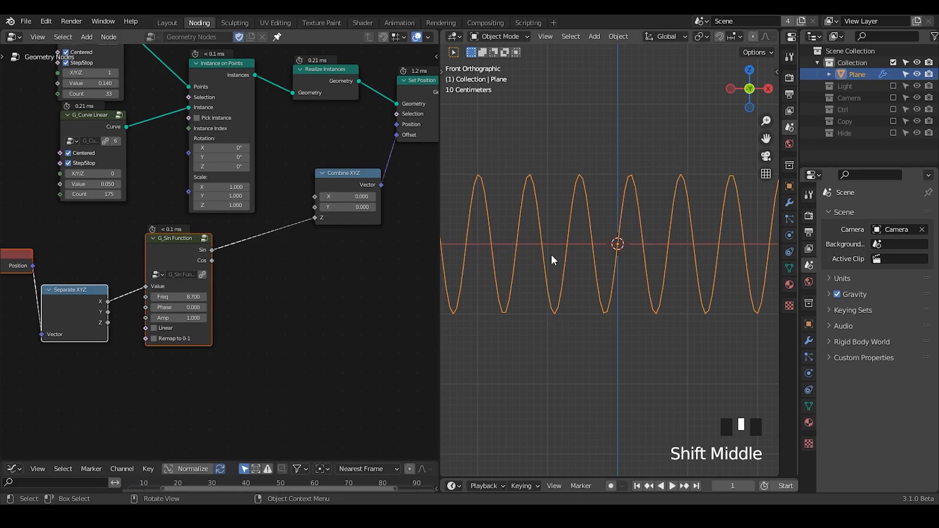
- Insert a Float Curve node between the G_Sin Function's Sin output and the Combine XYZ node's Z
key("shift+a")
type("s")
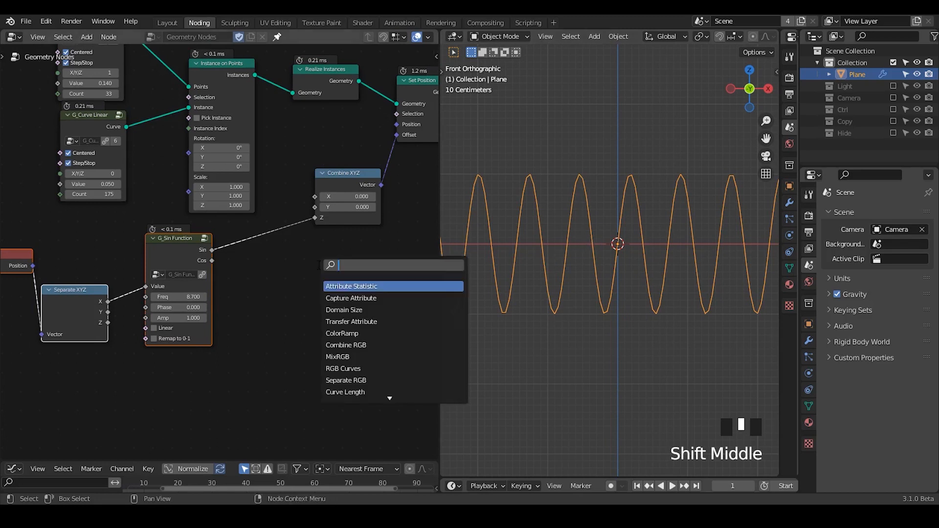
type("float c")
key("Return")
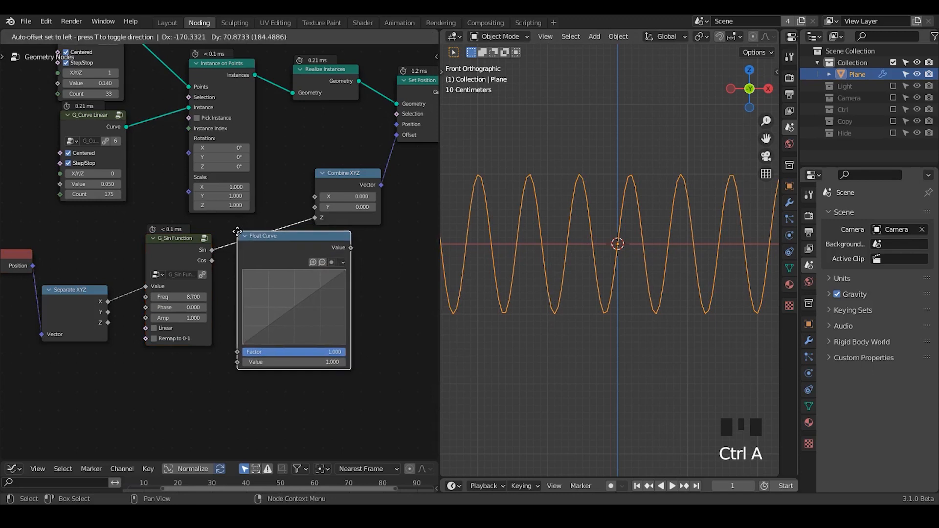
left_click(237, 232)
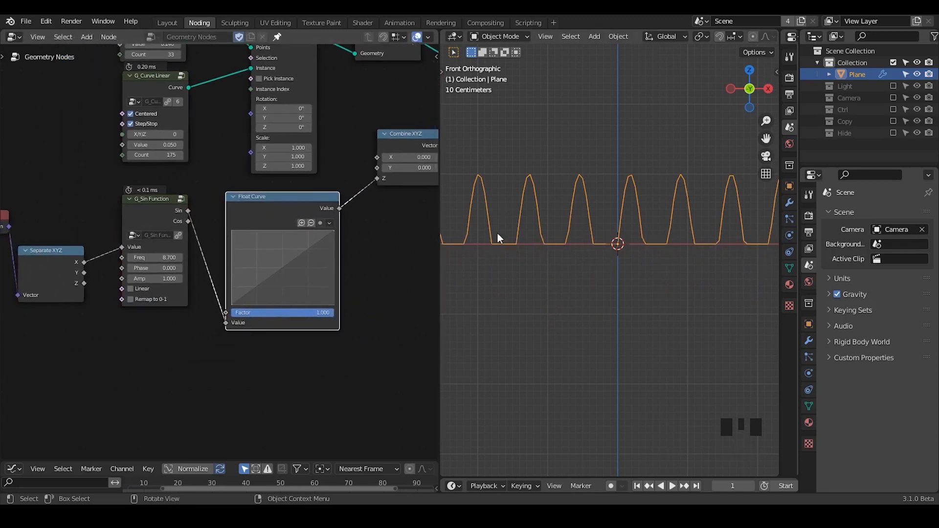
left_click(325, 217)
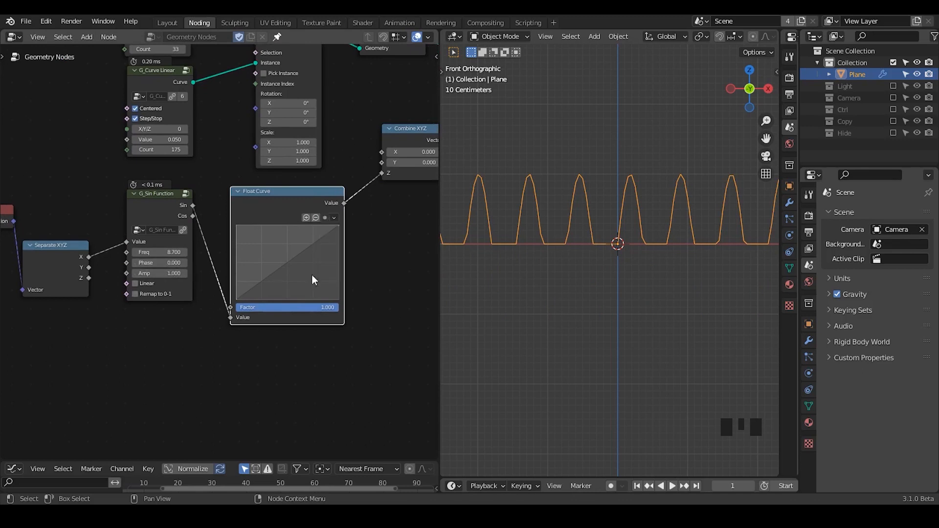
left_click_drag(218, 347, 228, 346)
left_click_drag(224, 406, 243, 404)
mouse_move(230, 392)
left_mouse_down()
mouse_move(229, 416)
mouse_move(267, 424)
left_mouse_up()
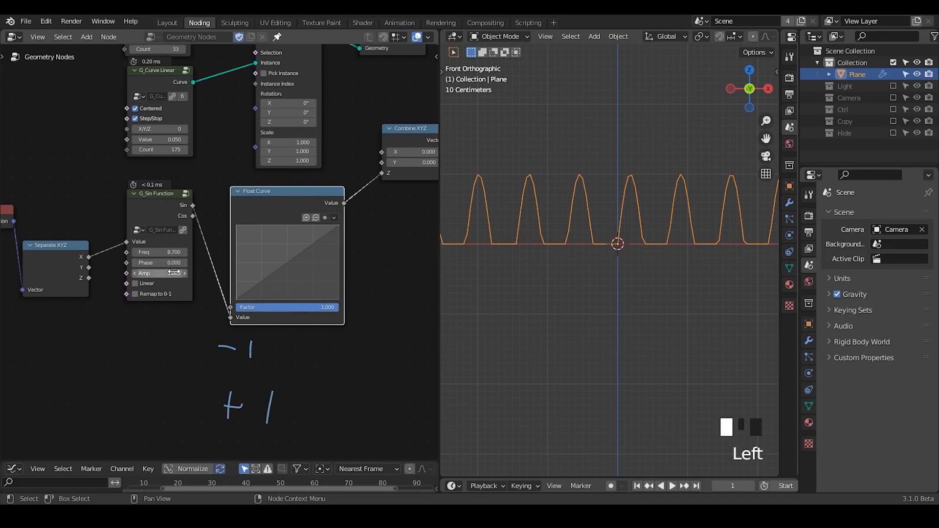
- Enable Remap to 0-1 on the G_Sin Function and add Float Curve points at about (0.23, 0.22) and (0.70, 0.68)
left_click(136, 294)
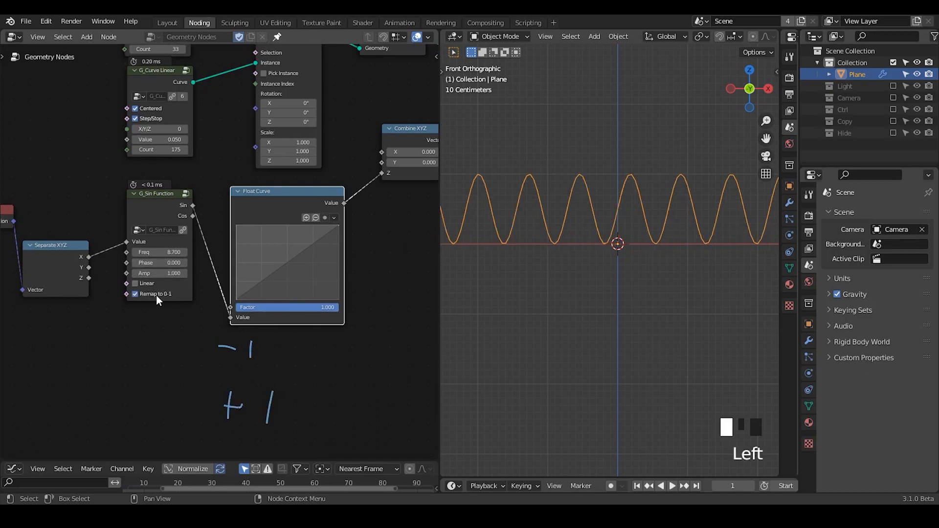
left_click_drag(270, 272, 260, 251)
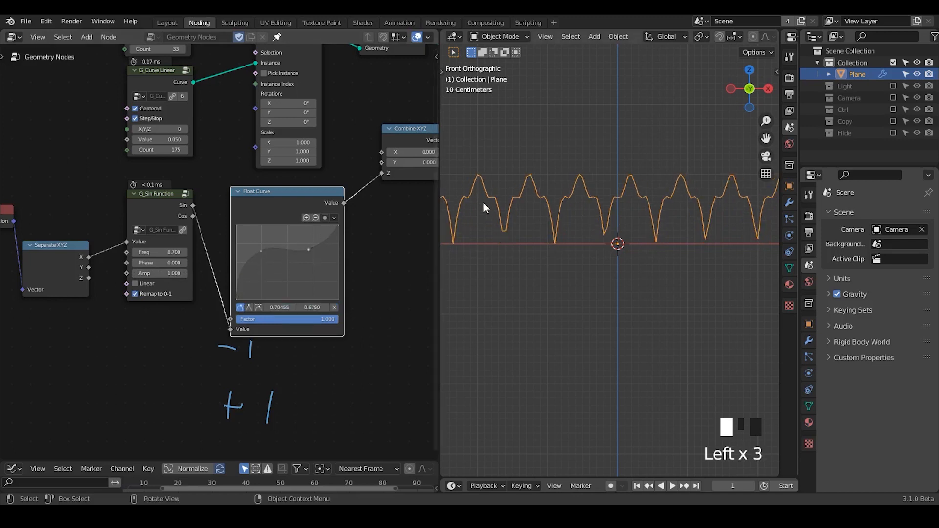
left_click_drag(260, 255, 259, 283)
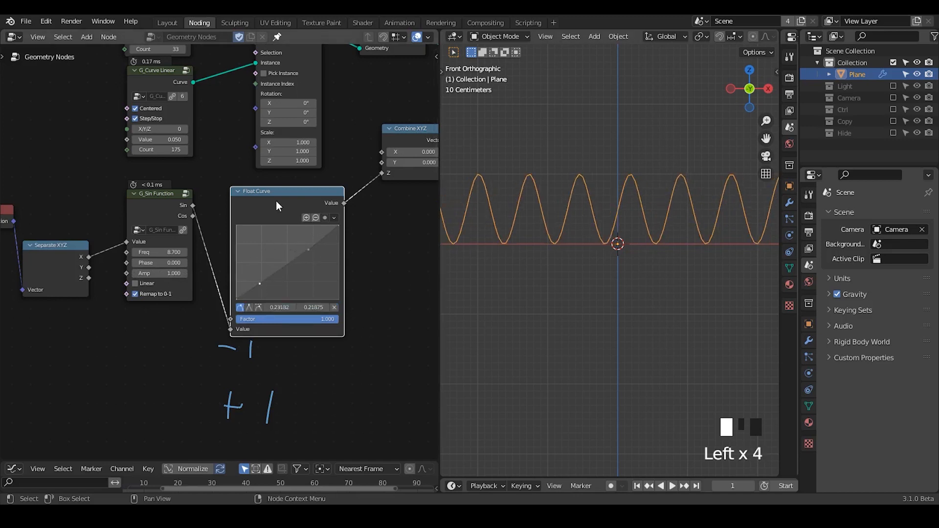
- Enable Linear on the G_Sin Function node and mute the Float Curve node
key("m")
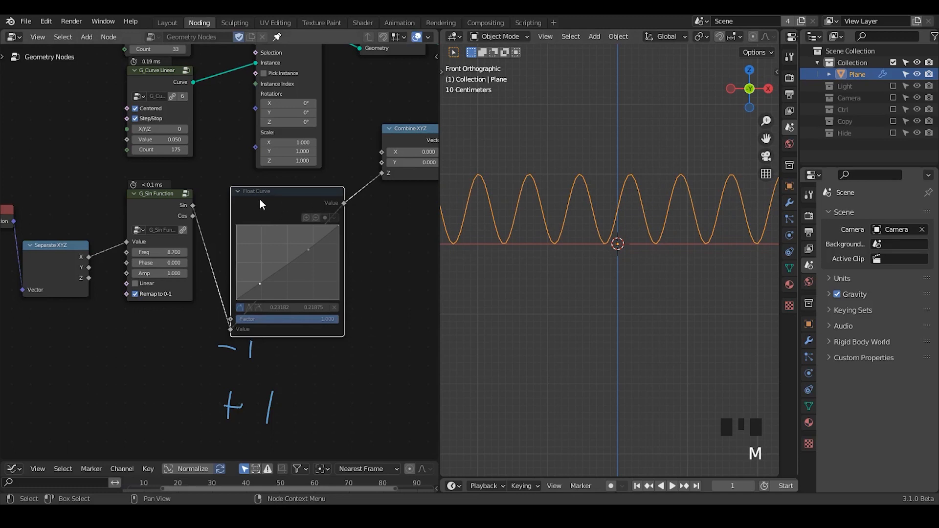
key("m")
mouse_move(289, 380)
right_mouse_down()
mouse_move(191, 384)
mouse_move(316, 413)
right_mouse_up()
left_click(144, 287)
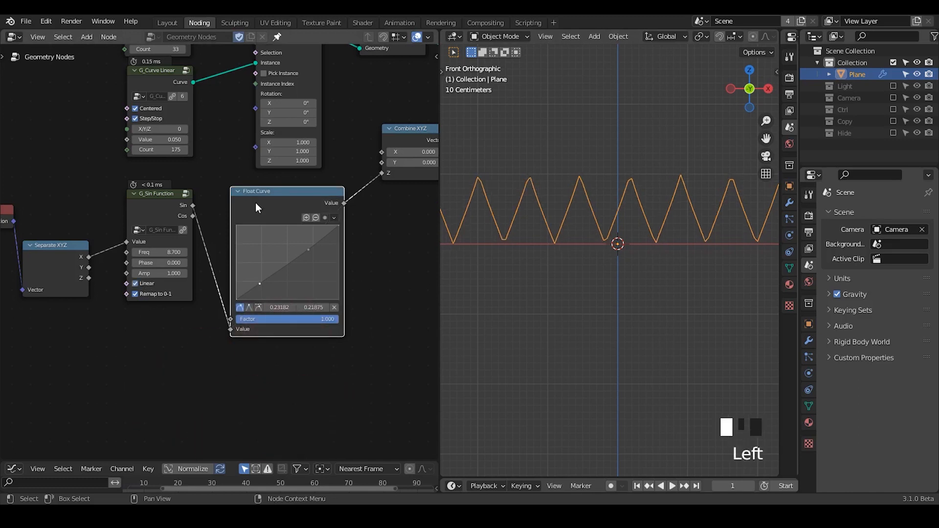
key("m")
left_click(148, 284)
left_click(149, 284)
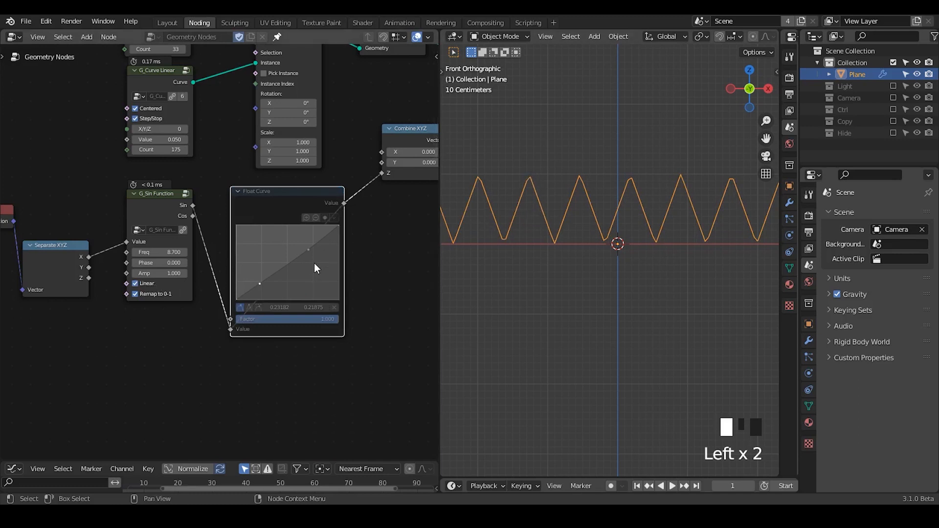
middle_click_drag(375, 240, 311, 215)
key("ctrl+a")
type("math")
key("Return")
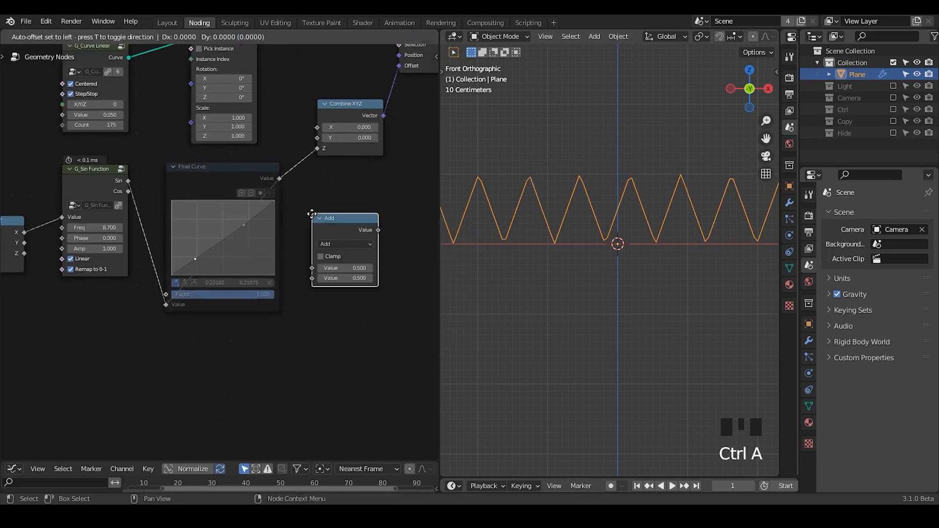
left_click(304, 195)
left_click(332, 225)
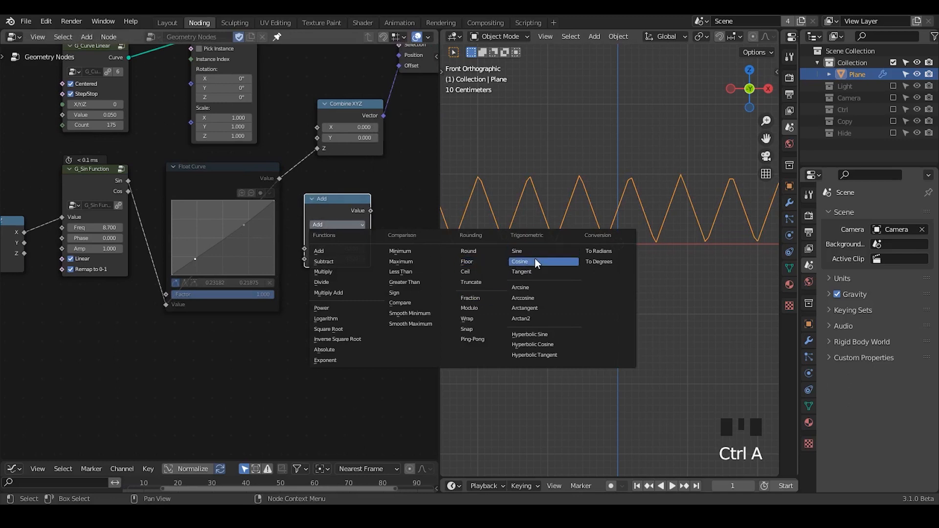
left_click(486, 339)
key("x")
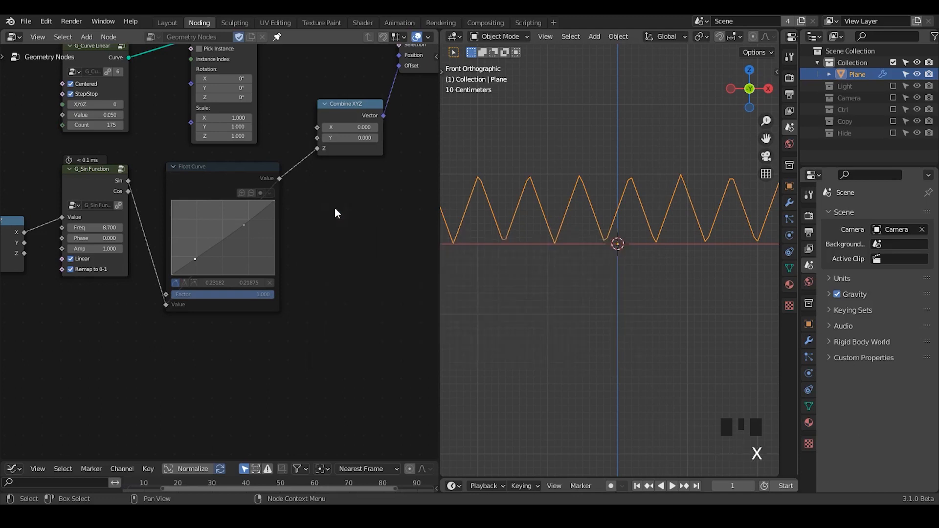
- Unmute the Float Curve, move its lower inner point to about (0.38, 0.08), and give that point an auto-clamped handle
middle_click_drag(236, 263, 278, 279)
scroll(278, 279, "up", 2)
left_click(285, 219)
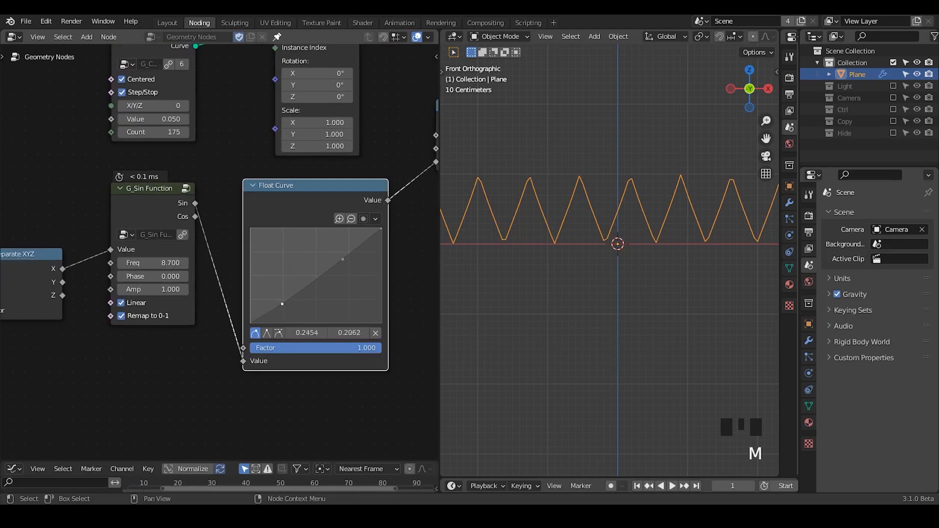
left_click_drag(283, 305, 300, 316)
left_click(279, 334)
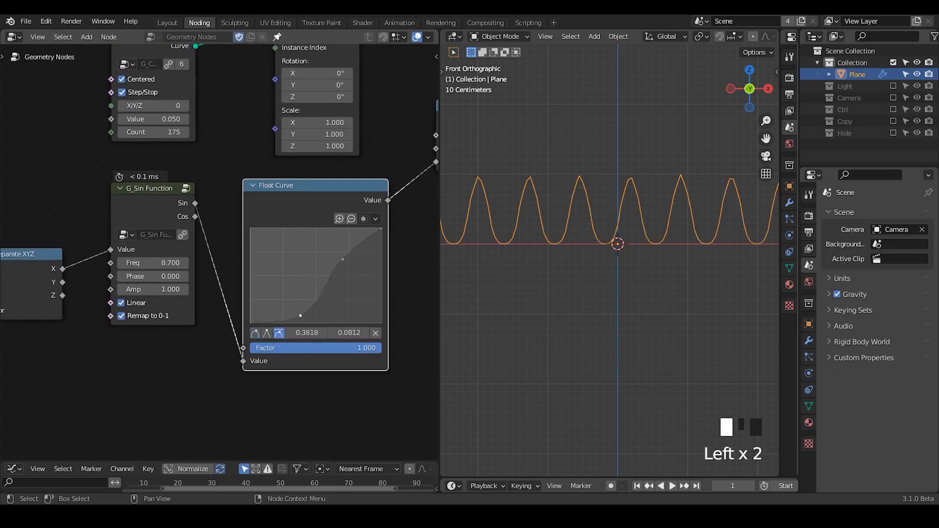
- Steepen the Float Curve by moving its upper inner point to about (0.65, 0.97) and its lower one to (0.40, 0.03)
left_click_drag(344, 261, 339, 234)
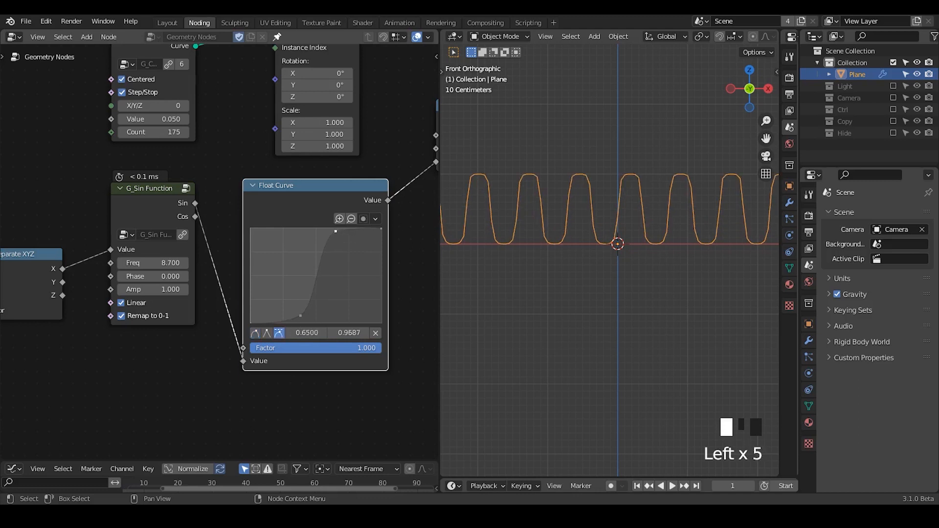
left_click(301, 310)
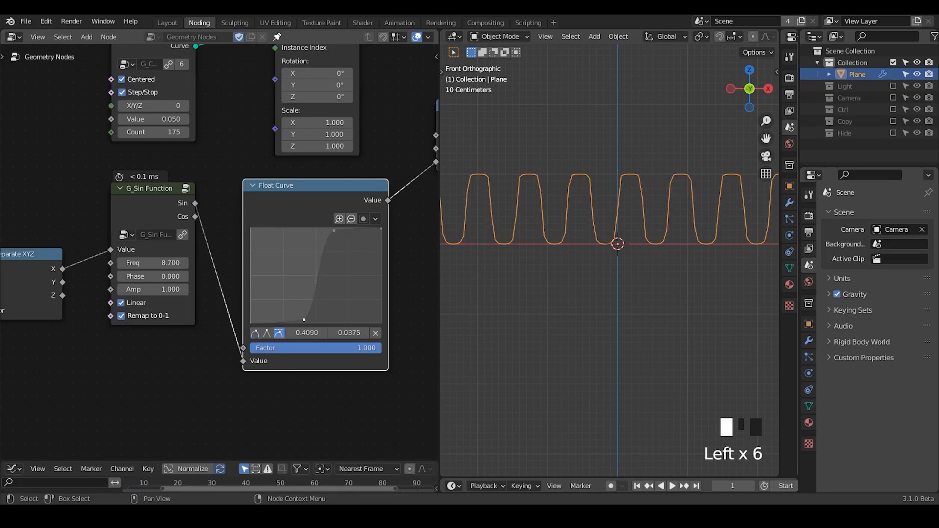
left_click(302, 321)
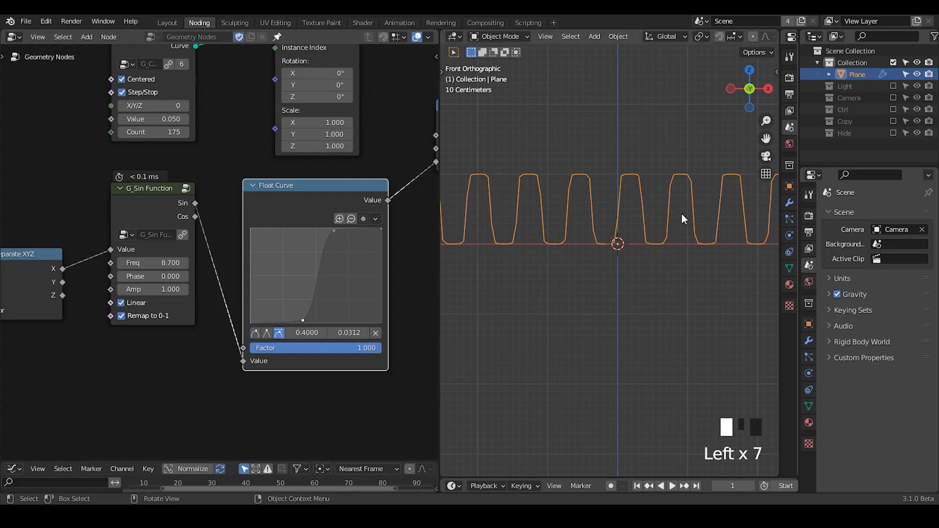
- Add a Map Range node between the Float Curve and the Combine XYZ node's Z input
middle_click_drag(211, 269, 159, 261)
key("shift+a")
type("s")
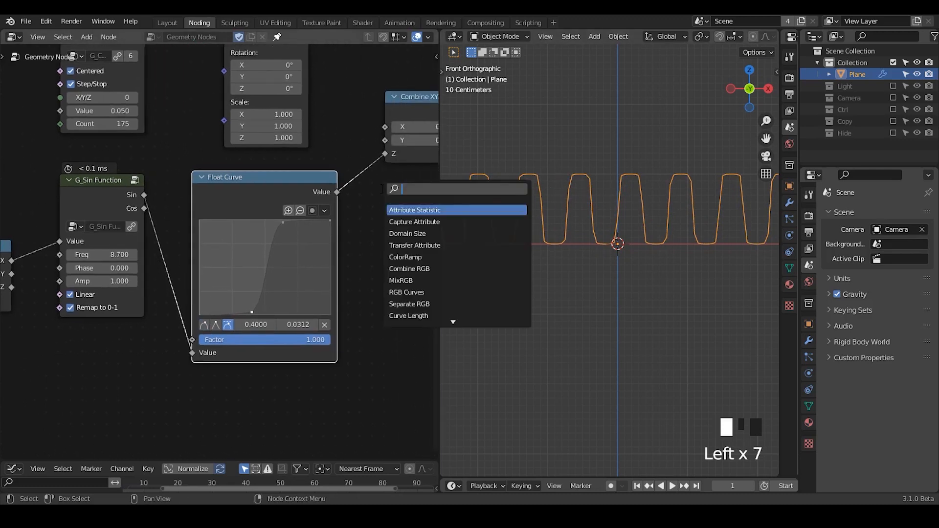
type("map r")
key("Return")
left_click(378, 187)
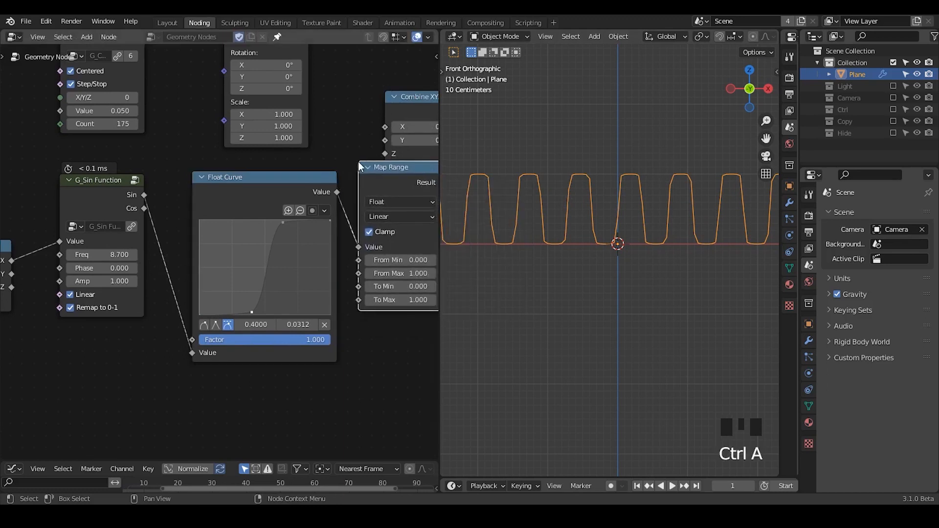
middle_click_drag(285, 167, 336, 133)
left_click_drag(337, 134, 353, 134)
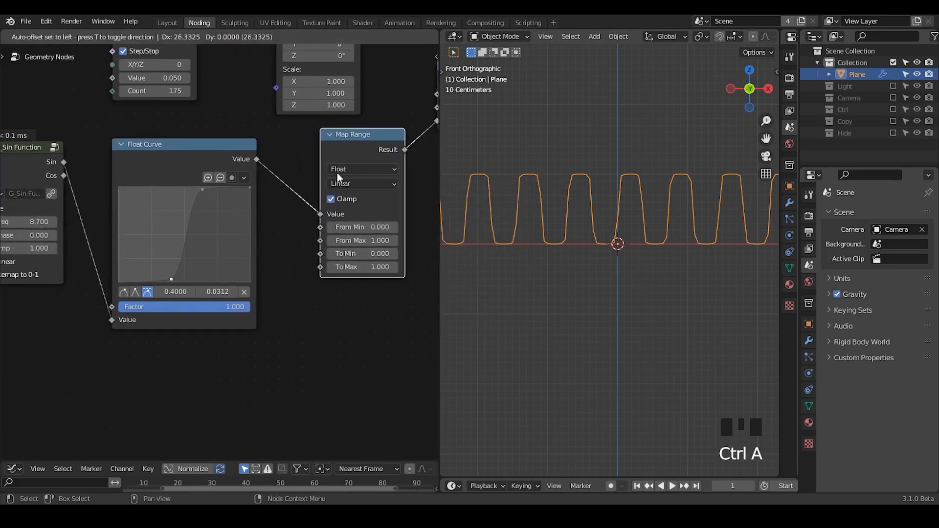
- Add a G_Negati node below the Float Curve, linking its Negative output to the Map Range's To Min and Original to To Max
key("shift+a")
type("snegati")
key("Return")
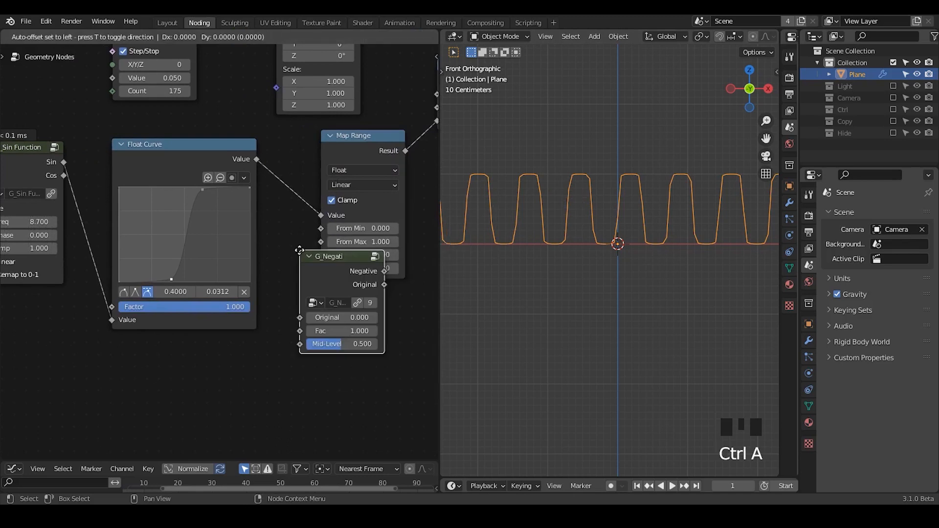
left_click(233, 356)
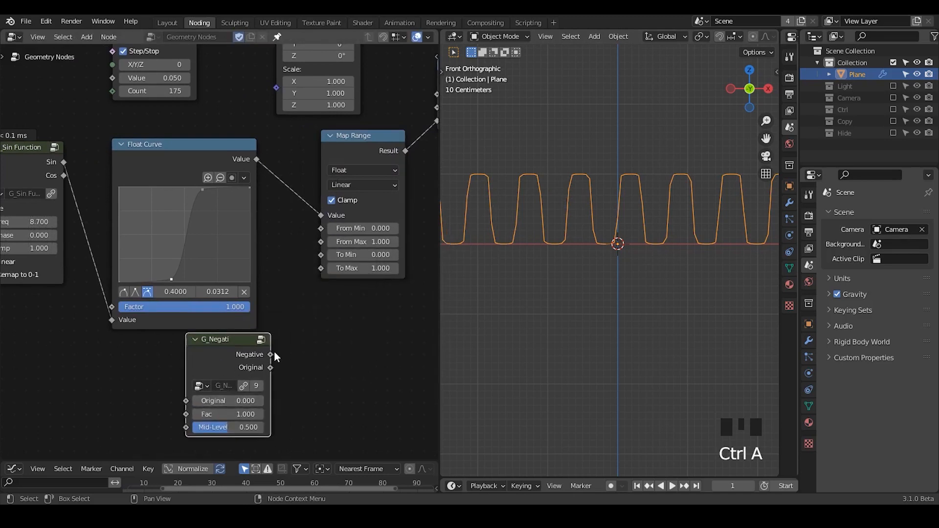
left_click_drag(272, 354, 324, 266)
middle_click_drag(277, 383, 295, 337)
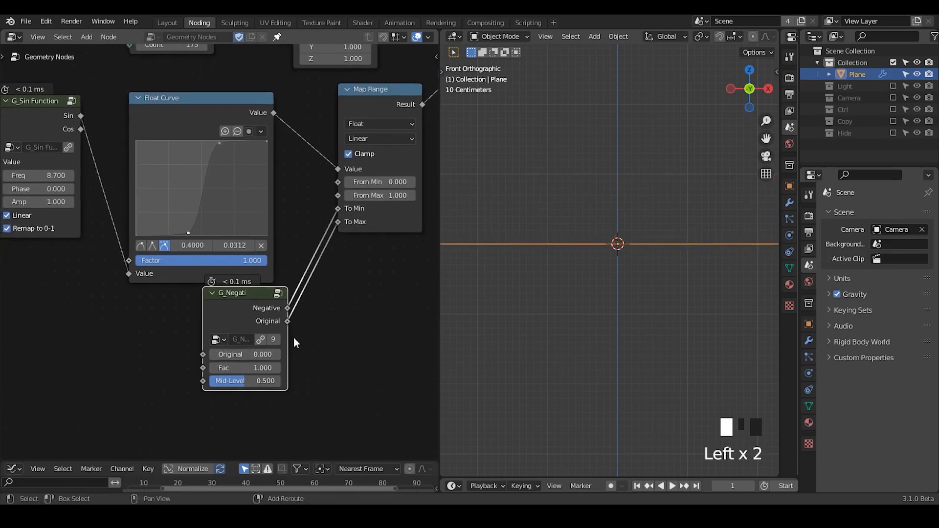
- Set the G_Negati node's Original value to 0.180, sketching up and down annotation arrows at the wave and erasing them
left_click_drag(252, 354, 280, 354, "shift")
left_click_drag(612, 238, 612, 153)
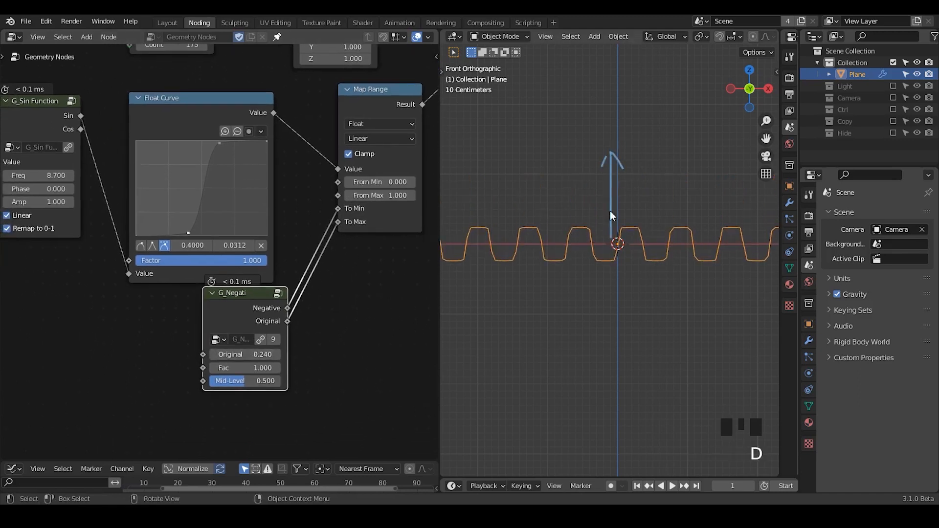
left_click_drag(601, 260, 593, 283)
left_click_drag(274, 355, 270, 354, "shift")
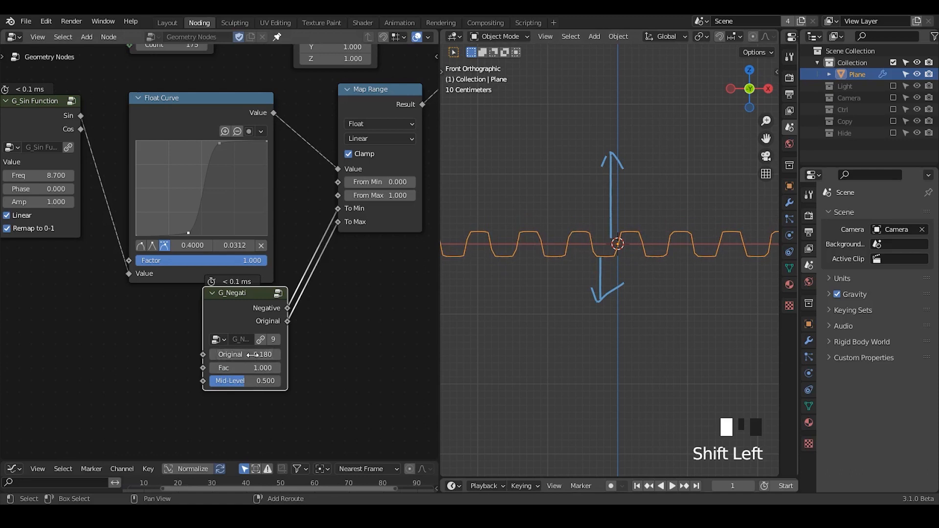
middle_click_drag(325, 320, 284, 345)
scroll(609, 255, "down", 3)
right_click_drag(631, 203, 579, 316)
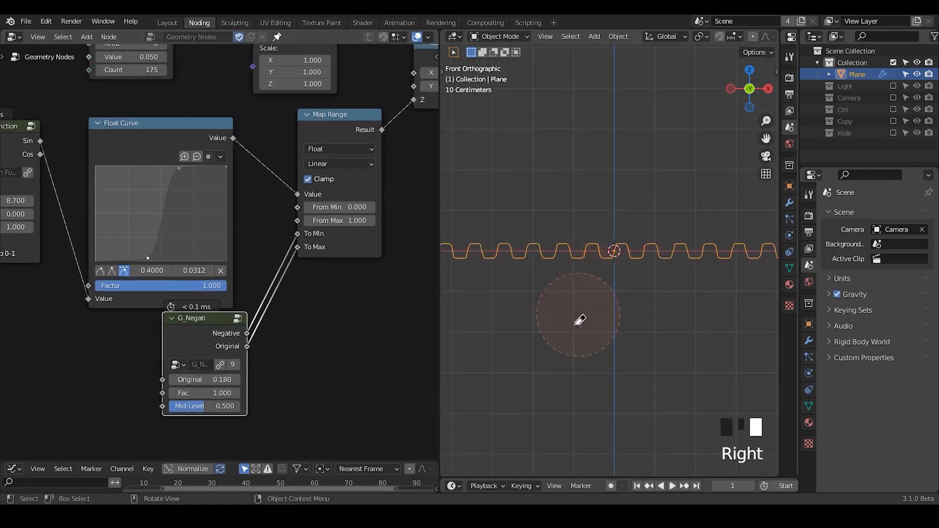
- Thin out the grid by setting the G_Curve Linear node feeding Points to Value 0.720 and Count 9
mouse_move(653, 251)
middle_mouse_down()
mouse_move(656, 331)
mouse_move(632, 243)
middle_mouse_up()
middle_click_drag(223, 133, 280, 292)
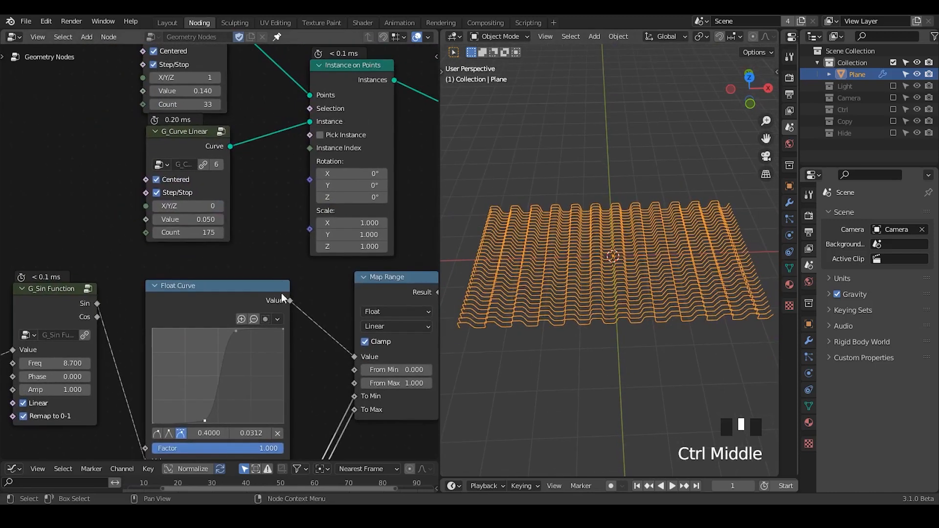
middle_click_drag(212, 214, 212, 284)
mouse_move(177, 158)
left_mouse_down("shift")
mouse_move(213, 158)
mouse_move(159, 172)
mouse_move(212, 158)
mouse_move(188, 158)
left_mouse_up("shift")
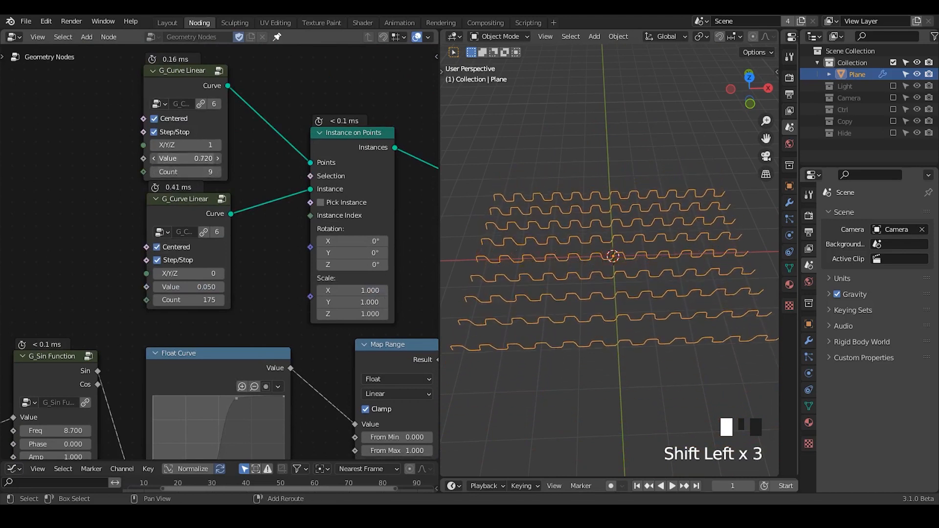
key("shift+ctrl+alt+q")
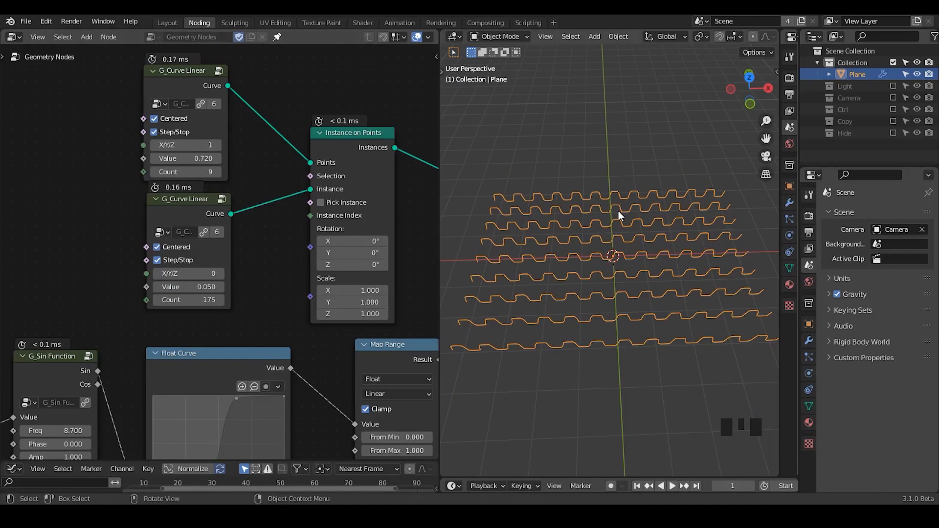
- Try a duplicate of the wavy line object rotated 90° about Z, and delete the copy
key("shift+d")
right_click(623, 182)
type("r")
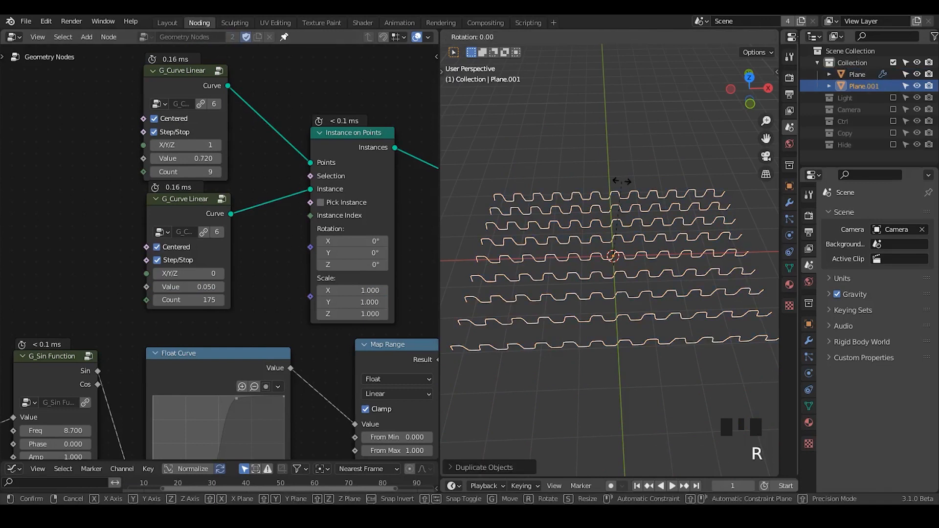
type("z90")
key("Return")
middle_click_drag(622, 183, 545, 293)
key("x")
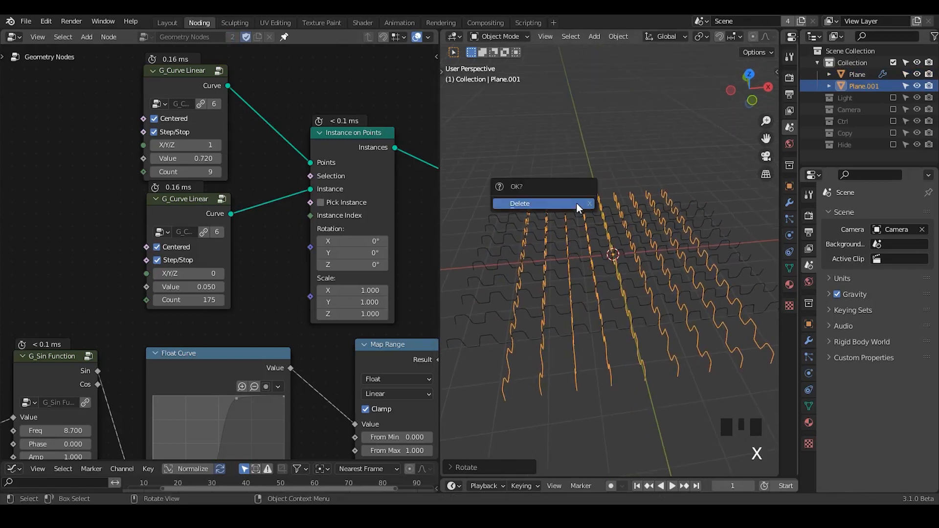
left_click(577, 203)
- Move the two G_Curve Linear nodes, Instance on Points and Realize Instances farther from the Set Position node
middle_click_drag(292, 204, 289, 279, "ctrl")
left_click_drag(384, 129, 196, 239)
key("g")
left_click(102, 194)
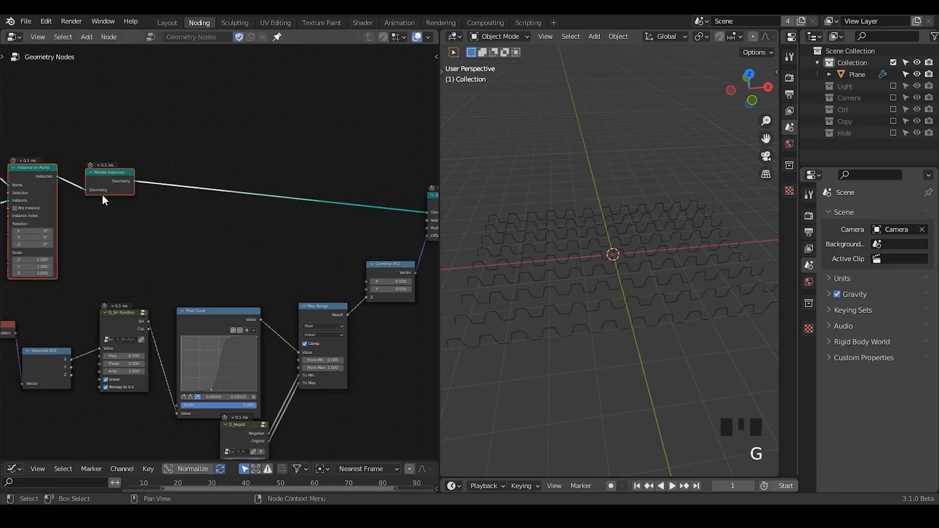
- Try duplicating the Set Position node with its wave-offset node chain, and delete the copies
middle_click_drag(274, 235, 274, 265, "ctrl")
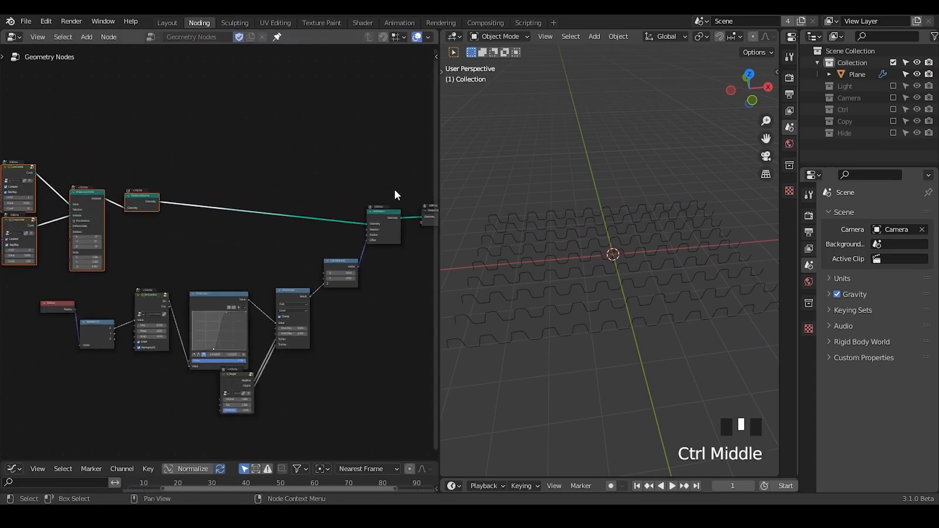
left_click_drag(395, 190, 361, 250)
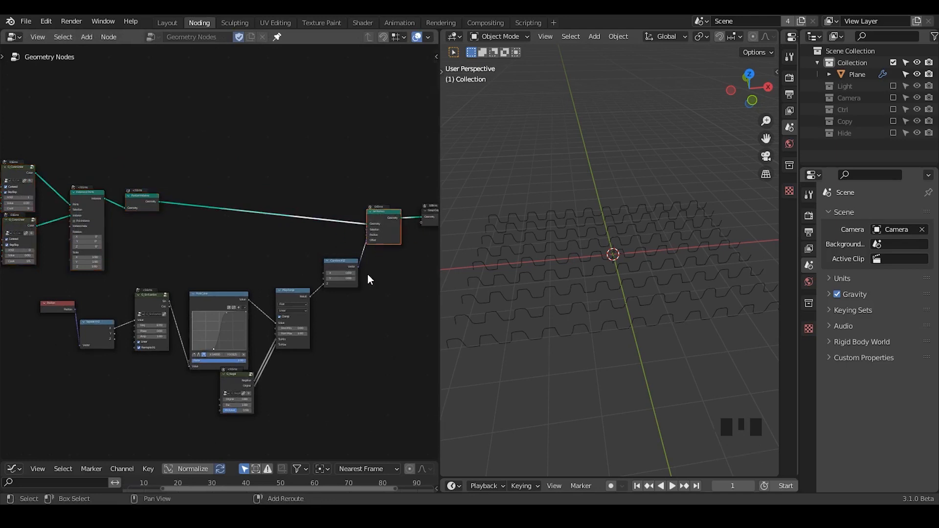
left_click_drag(380, 282, 33, 417, "shift")
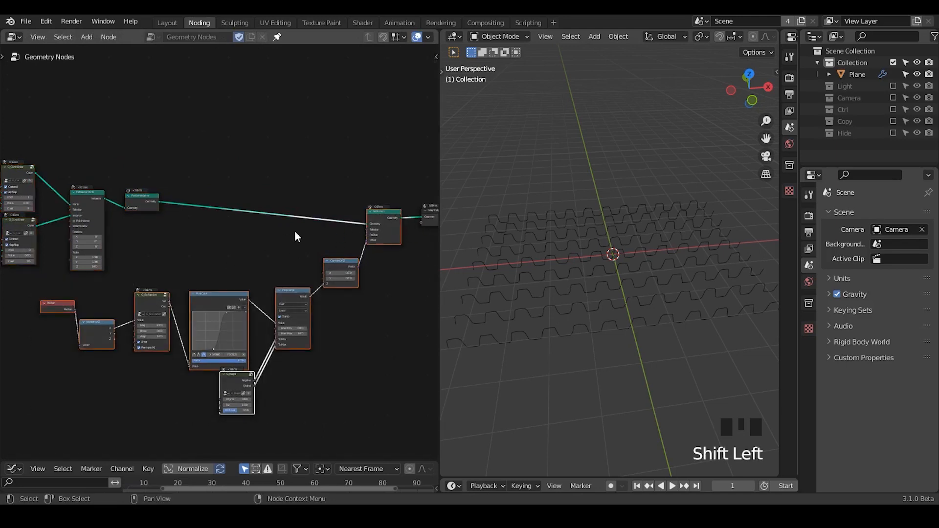
middle_click_drag(267, 269, 242, 155)
key("shift+d")
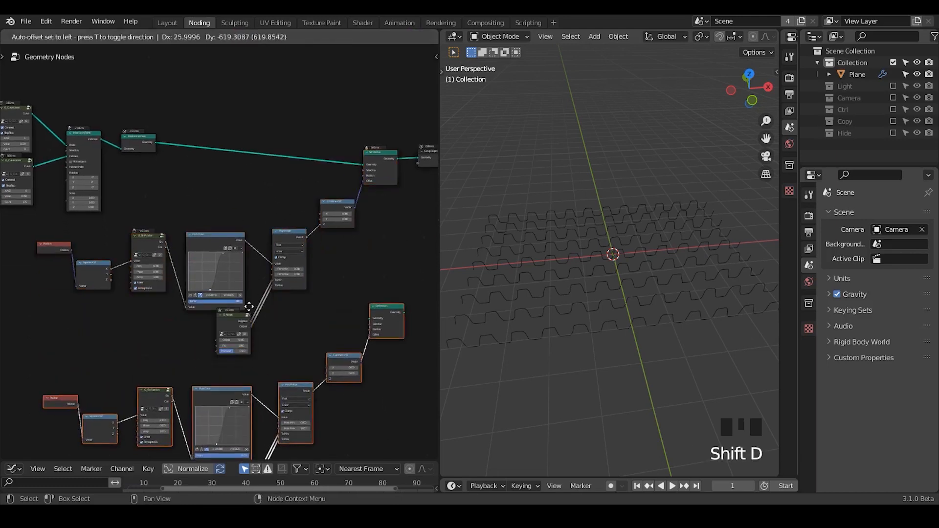
key("ctrl+x")
- Combine the Set Position node and its whole wave-offset node chain into a node group
left_click_drag(386, 134, 184, 360)
left_click_drag(176, 226, 45, 295, "shift")
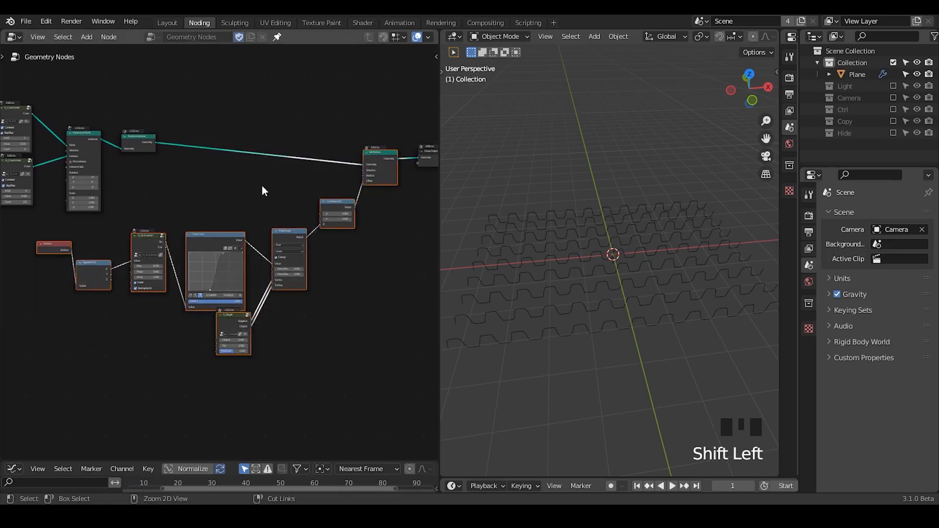
key("ctrl+g")
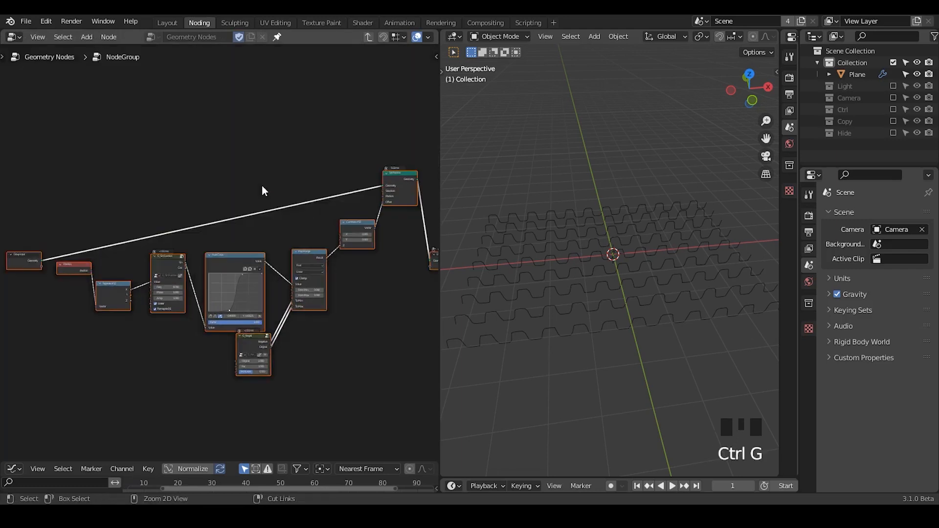
- Move the Group Input node above the Position node inside the group
left_click(27, 265)
left_click_drag(27, 264, 93, 200)
middle_click_drag(163, 295, 170, 260)
middle_click_drag(212, 325, 230, 215, "ctrl")
middle_click_drag(179, 285, 279, 283)
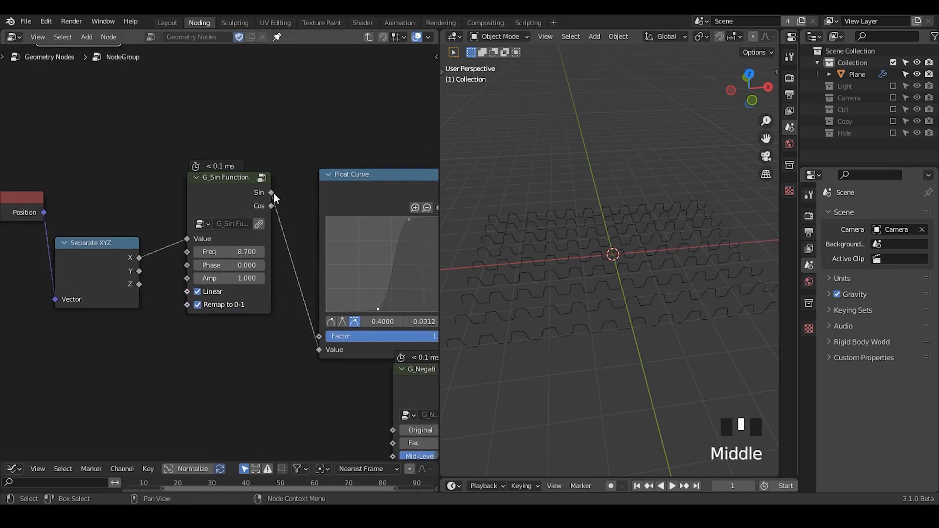
- Feed the Float Curve from the G_Sin Function's Cos output, comparing it with Sin, and select the wavy line object
left_click_drag(271, 210, 322, 350)
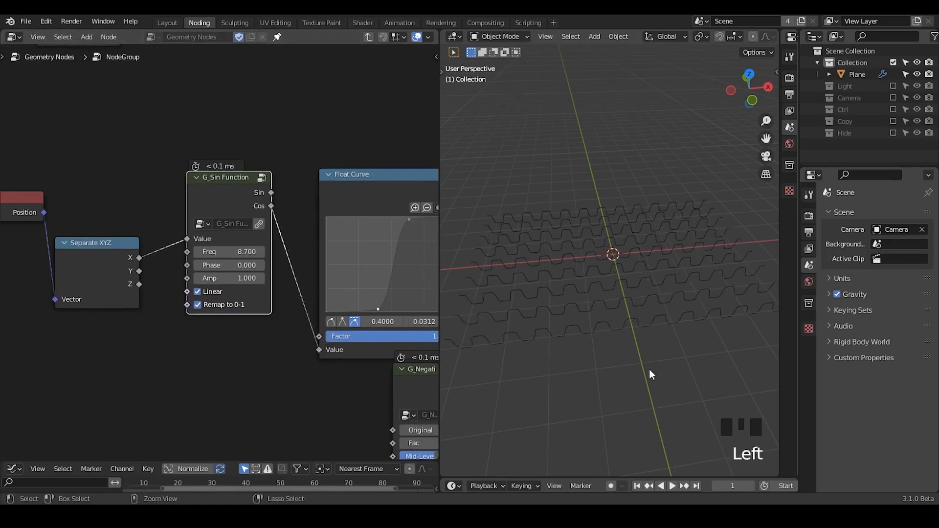
middle_click_drag(650, 369, 627, 238, "ctrl")
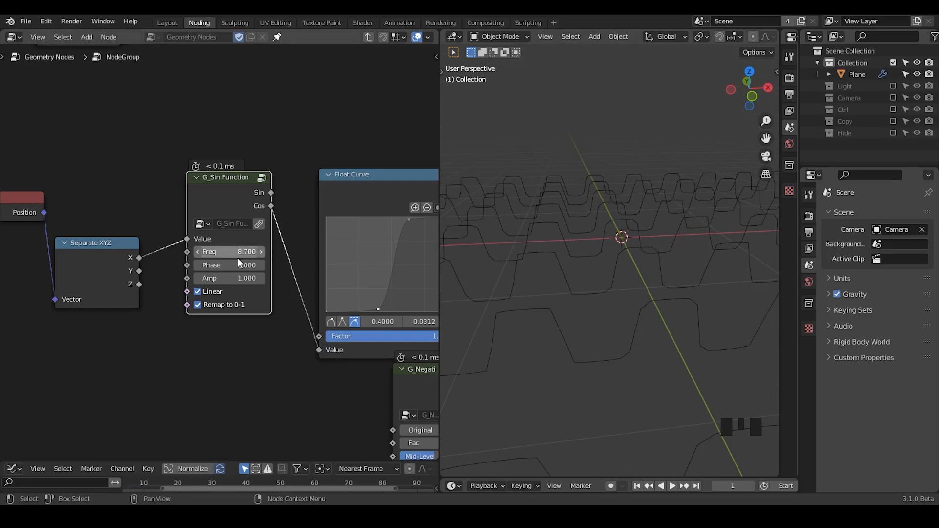
left_click_drag(269, 204, 322, 349)
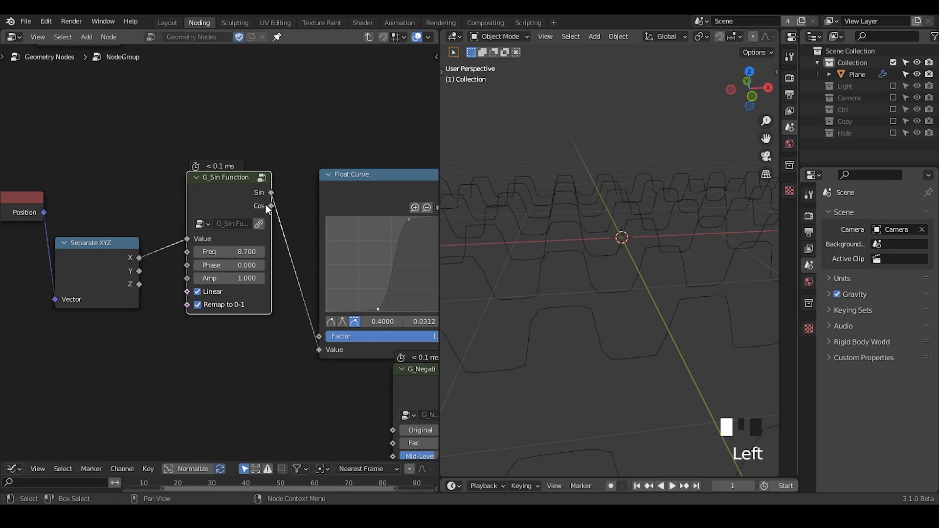
left_click_drag(267, 205, 319, 350)
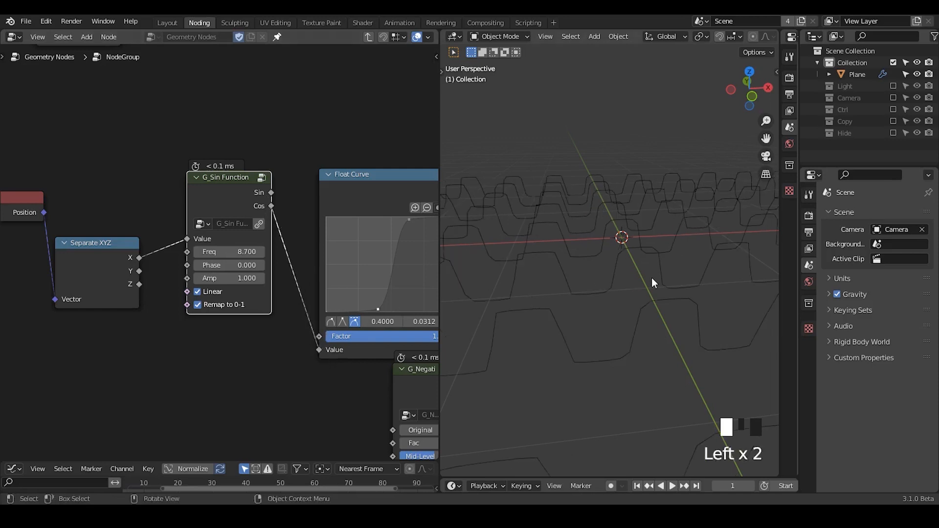
left_click(602, 234)
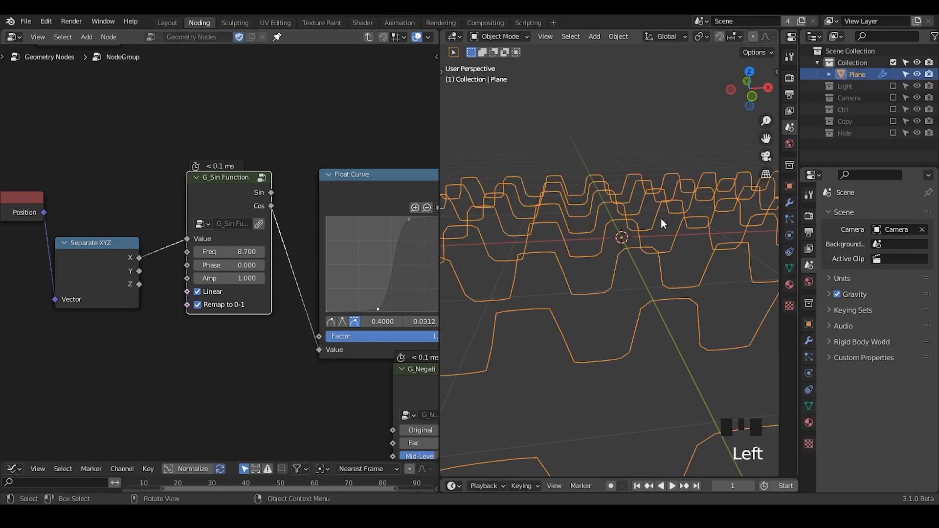
- Rearrange the Group Input and G_Sin Function nodes and expose the G_Sin Function's Phase as a group input
middle_click_drag(259, 228, 158, 146)
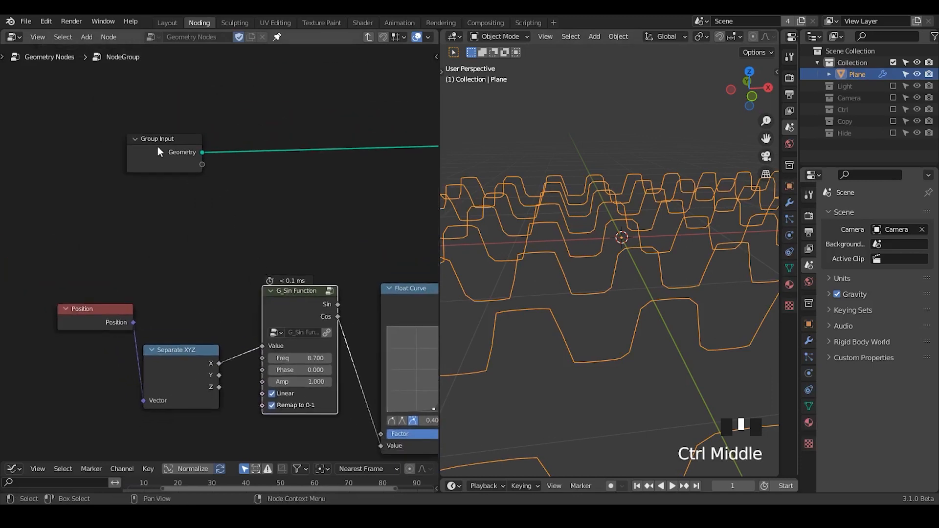
left_click_drag(158, 148, 128, 156)
left_click(298, 374)
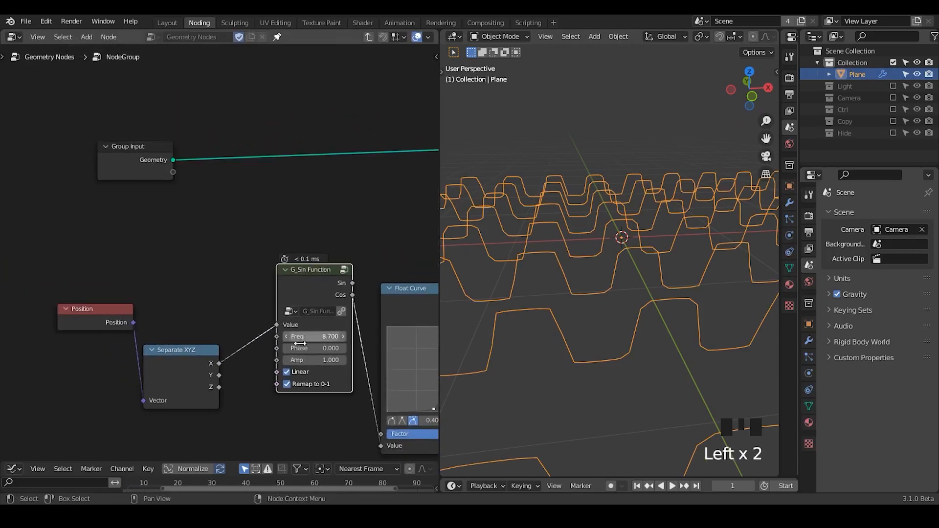
middle_click_drag(298, 373, 236, 249)
left_click_drag(211, 243, 109, 78)
- Reposition the Float Curve and G_Negati nodes, set G_Negati's Original to 0.220, and expose that value as a group input
middle_click_drag(320, 240, 295, 271)
left_click_drag(297, 221, 315, 172)
middle_click_drag(256, 335, 245, 271, "ctrl")
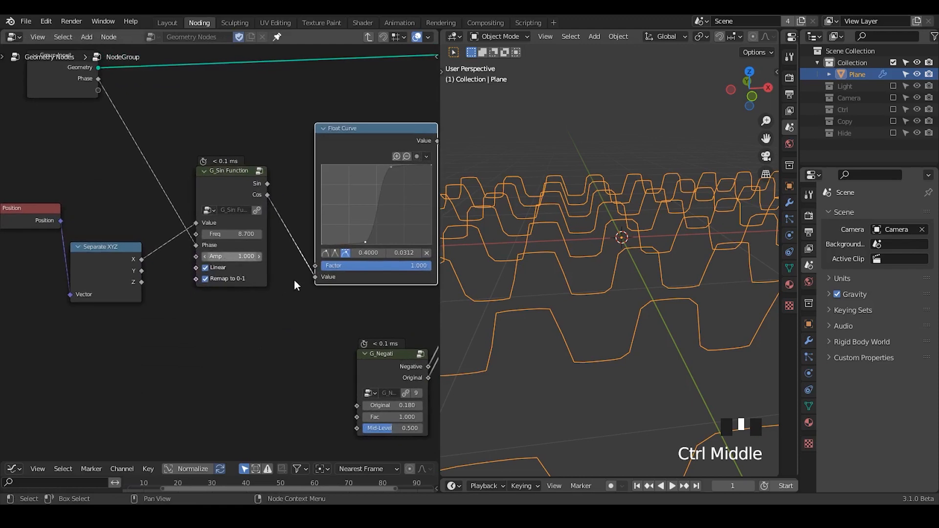
left_click_drag(383, 354, 354, 315)
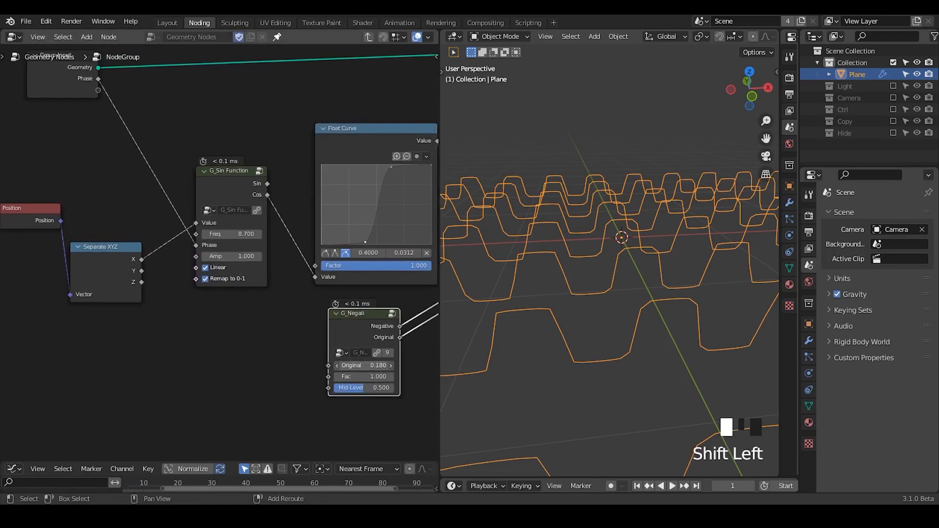
left_click_drag(367, 366, 327, 360, "shift")
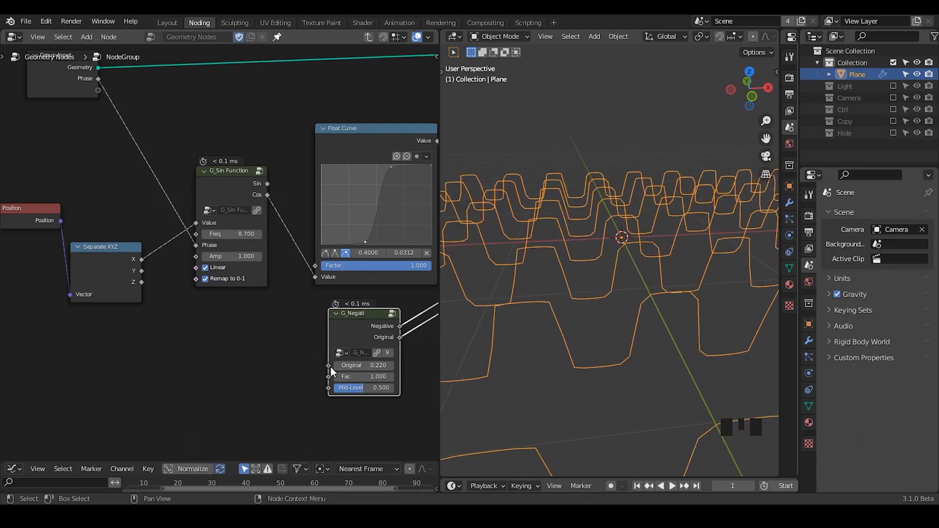
left_click_drag(330, 366, 95, 90)
- Link the Group Input to G_Negati's Original, rename that group input Amp, and leave the node group
left_click(80, 88)
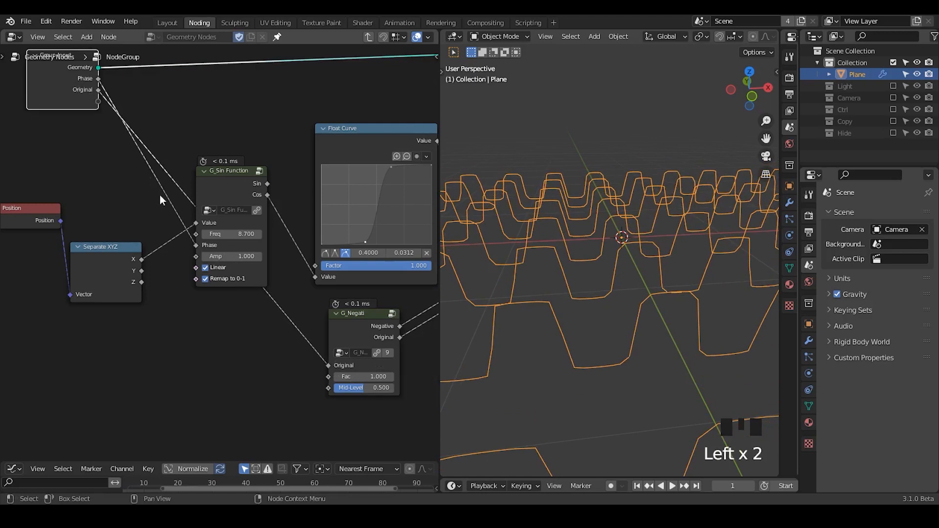
middle_click_drag(79, 88, 107, 140)
key("n")
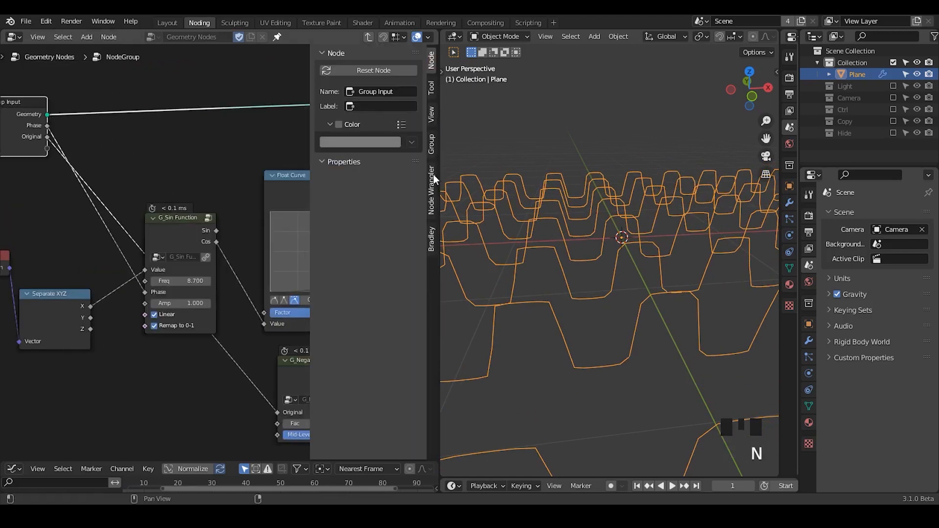
left_click(432, 146)
left_click(344, 97)
double_click(344, 97)
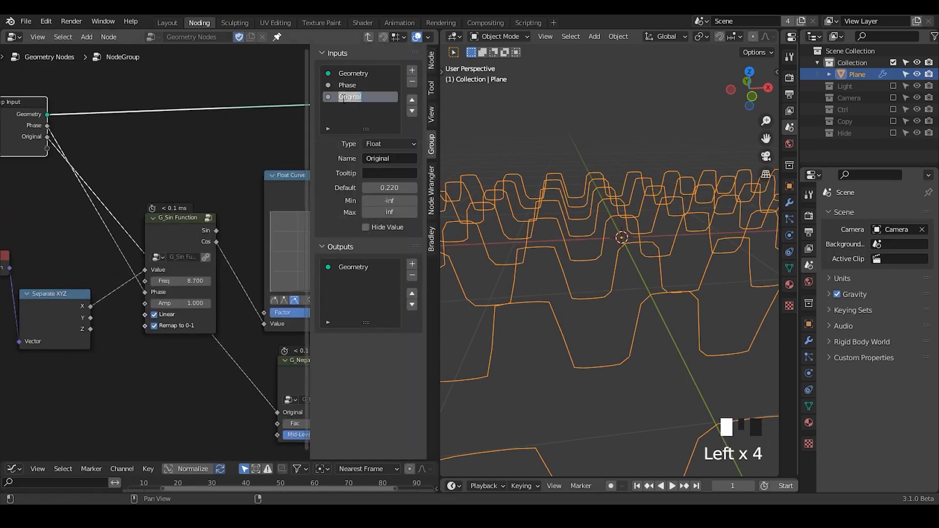
type("Ampn")
left_click(368, 39)
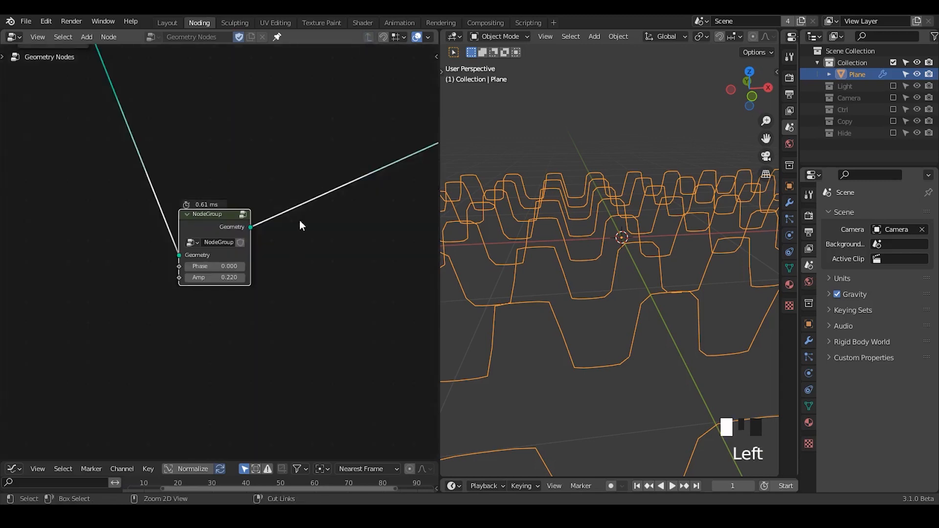
- Rename the node group Weave Unit and enable its fake user
middle_click_drag(299, 220, 225, 245, "ctrl")
left_click(223, 243)
type("Weave U...")
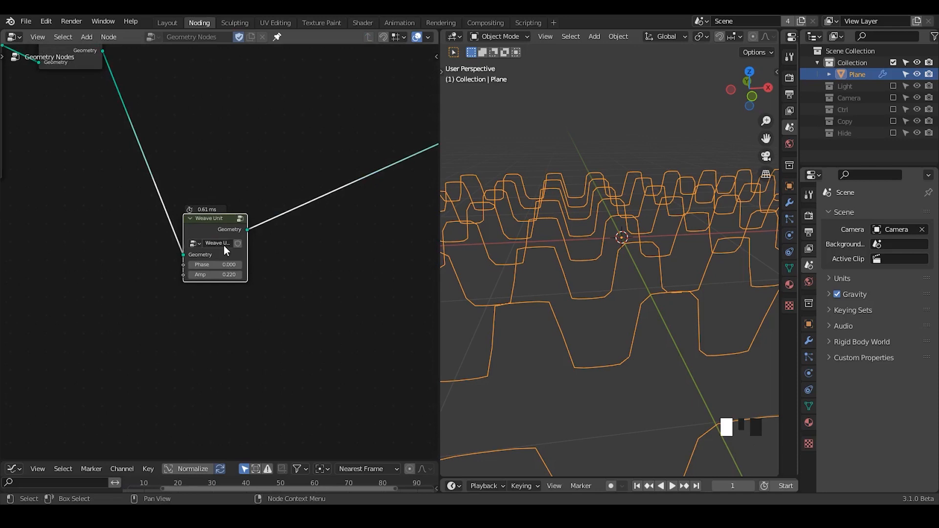
left_click(237, 243)
- Line up the Weave Unit node beside Realize Instances and bring the Group Output close to it
middle_click_drag(236, 243, 190, 306, "ctrl")
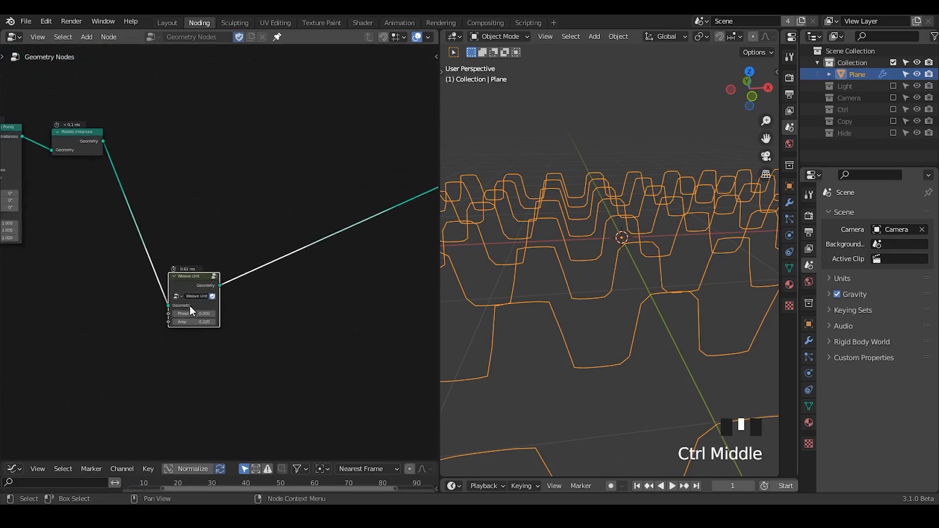
key("g")
left_click(187, 145)
middle_click_drag(309, 220, 281, 268, "ctrl")
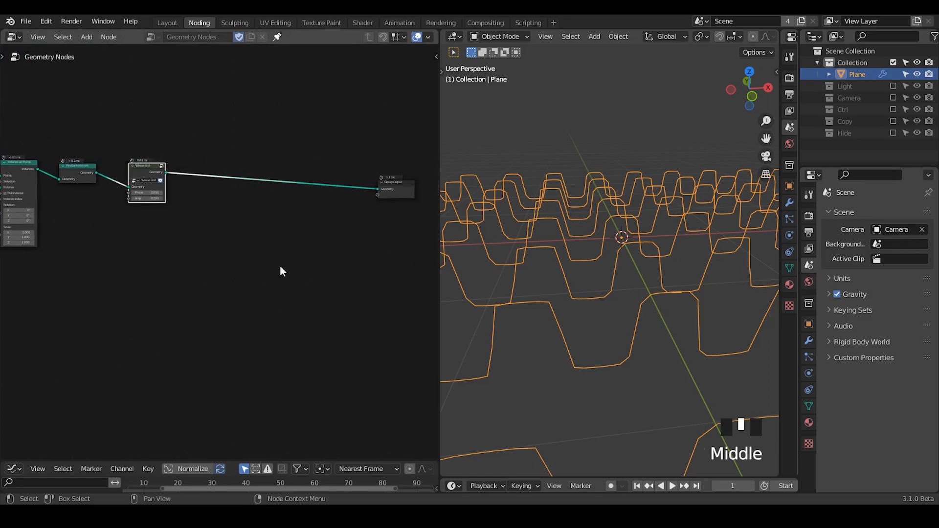
left_click_drag(399, 193, 245, 193)
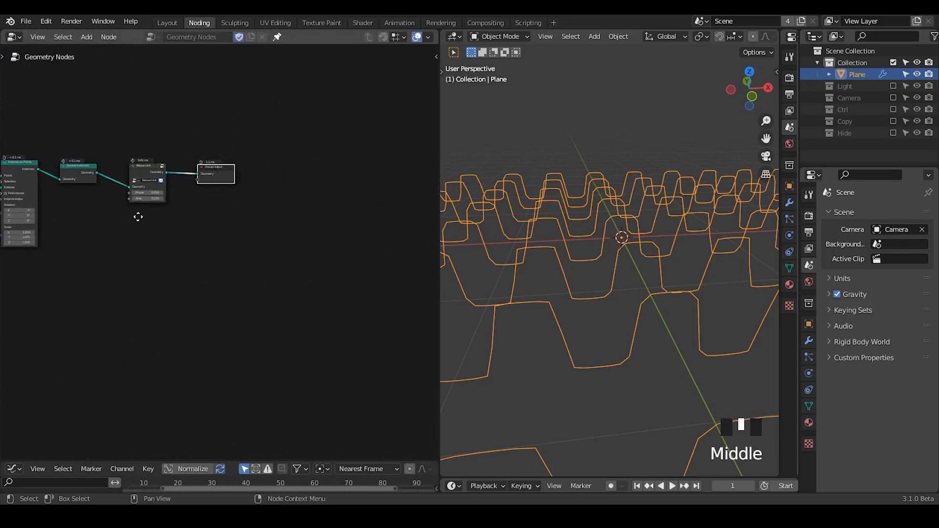
middle_click_drag(136, 209, 256, 235)
left_click_drag(315, 95, 61, 307)
middle_click_drag(337, 282, 316, 293)
middle_click_drag(324, 339, 321, 230, "ctrl")
middle_click_drag(320, 271, 211, 286)
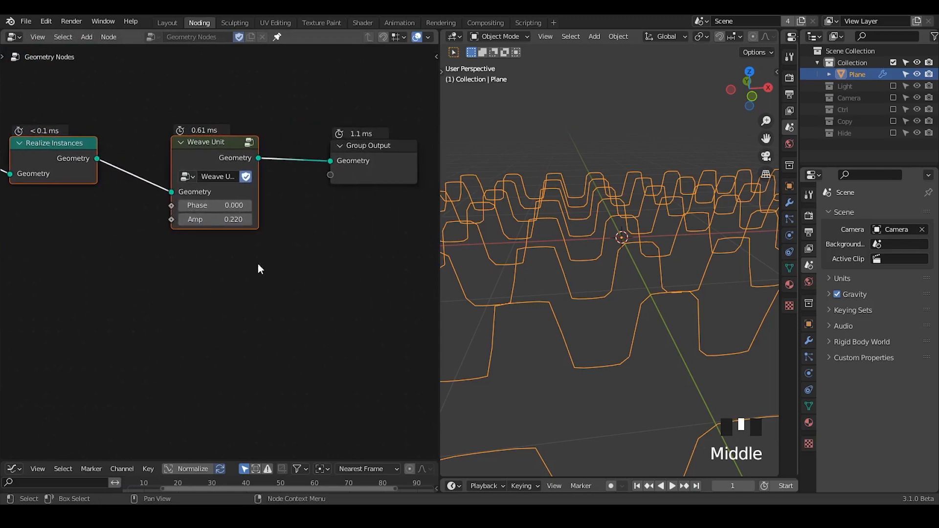
left_click(256, 263)
- Raise the Weave Unit node slightly and duplicate it below, keeping the input link from Realize Instances
left_click_drag(223, 153, 219, 135)
key("shift+ctrl+d")
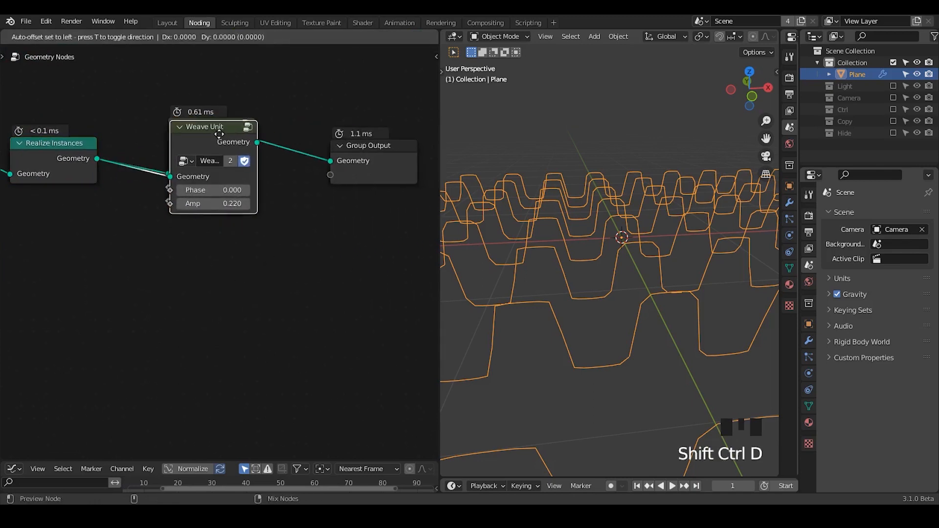
left_click(218, 246)
- Insert a Join Geometry node before the Group Output and connect both Weave Unit nodes to it
key("ctrl+a")
type("join")
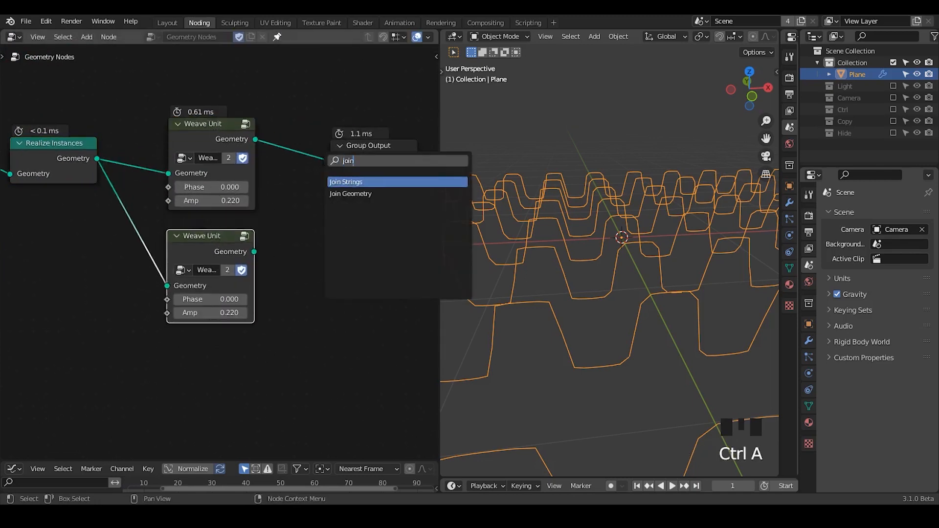
key("Down")
key("Return")
left_click(307, 162)
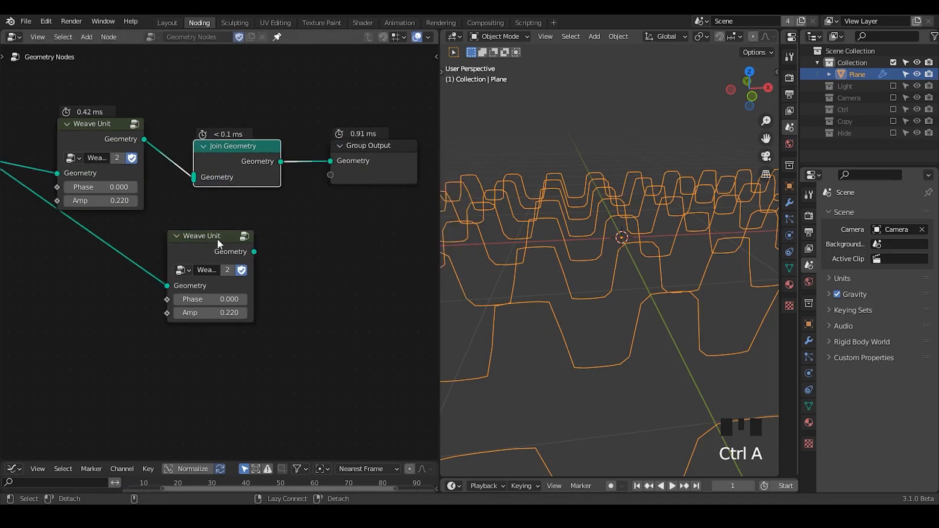
left_click_drag(218, 239, 119, 251)
right_click_drag(119, 251, 239, 147, "alt")
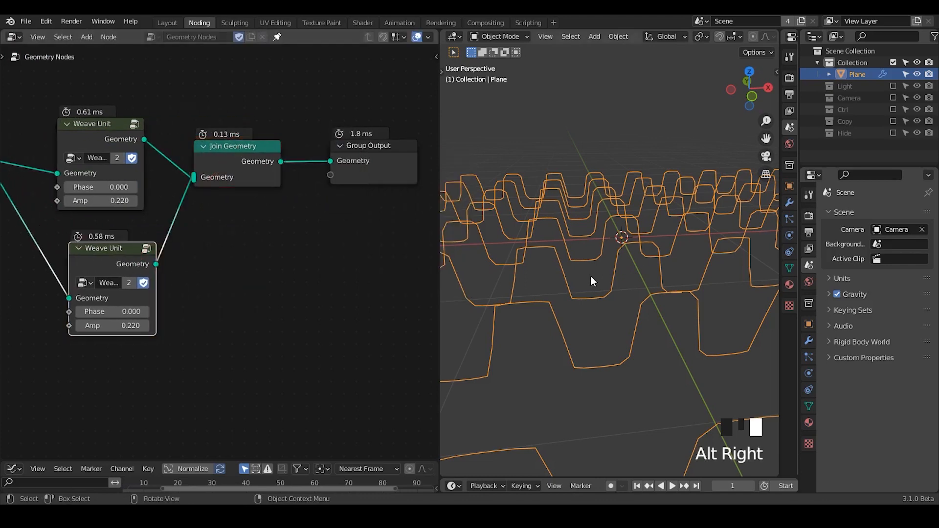
- Insert a Transform node between the lower Weave Unit and Join Geometry
middle_click_drag(626, 233, 622, 257, "ctrl")
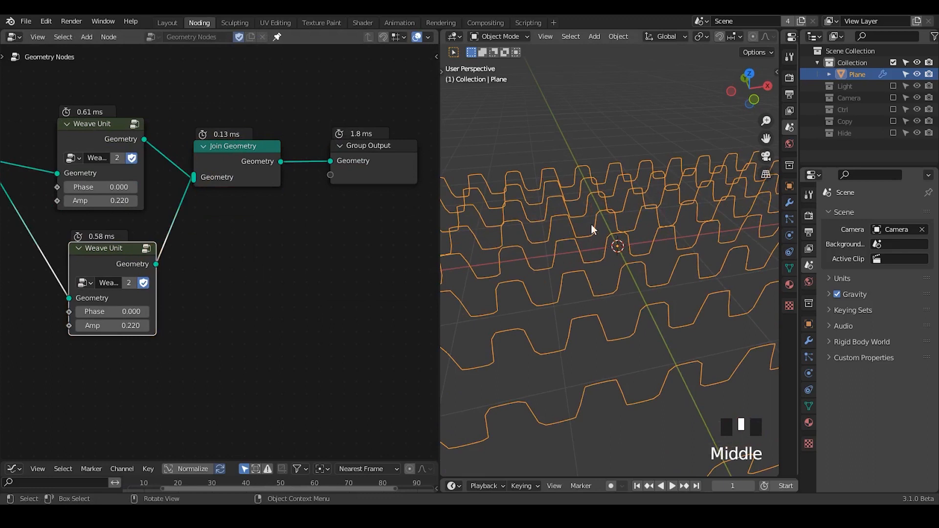
middle_click_drag(268, 289, 271, 277)
key("ctrl+a")
type("transform")
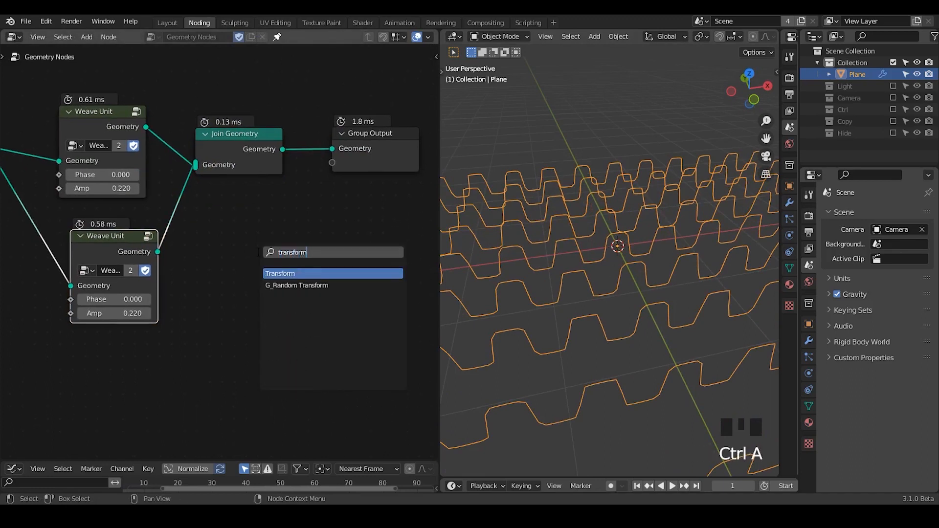
key("Return")
left_click(166, 206)
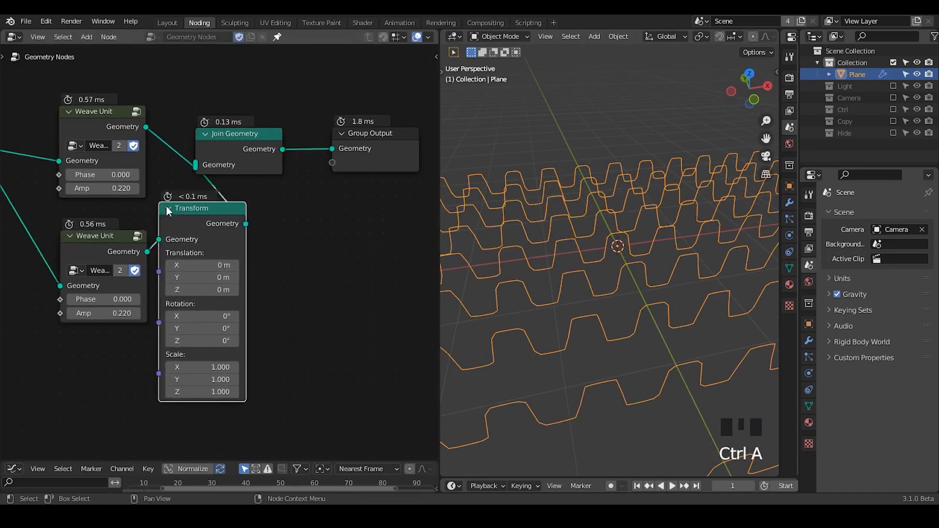
middle_click_drag(180, 235, 294, 196)
- Set the Transform node's Z rotation to 90° so the second set of lines crosses the first
left_click(220, 301)
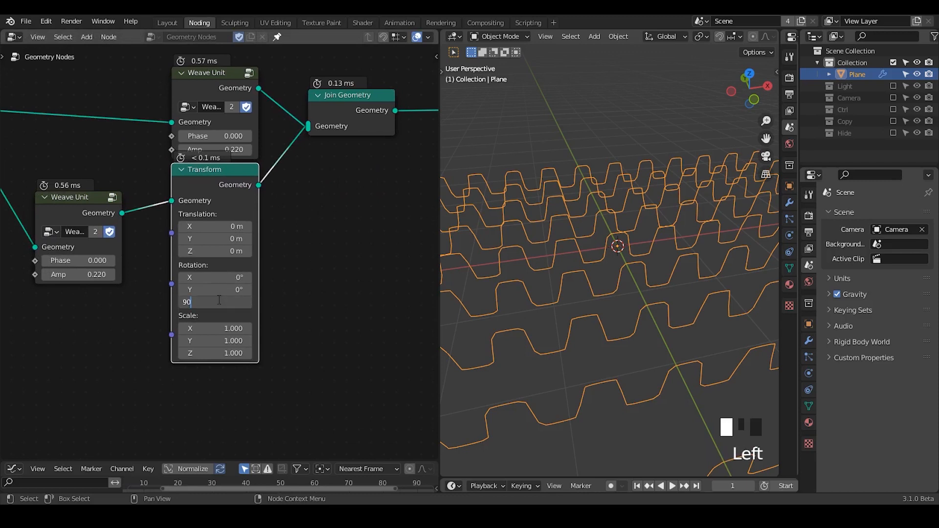
type("90")
key("Return")
middle_click_drag(617, 323, 720, 334)
middle_click_drag(651, 253, 571, 248)
middle_click_drag(629, 274, 590, 247)
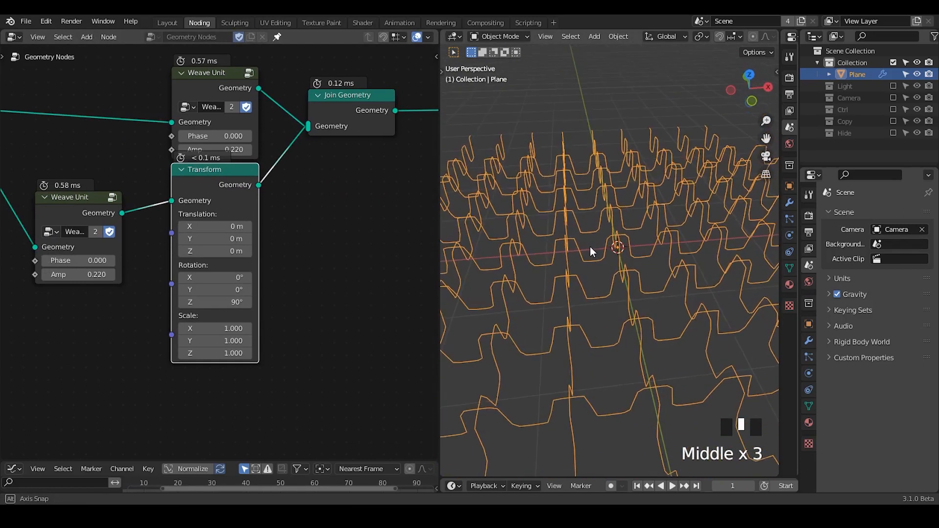
- Insert a G_Bevel Curve node between Join Geometry and Group Output and set its Radius to 0.05 m
middle_click_drag(291, 165, 293, 196, "ctrl")
key("ctrl+a")
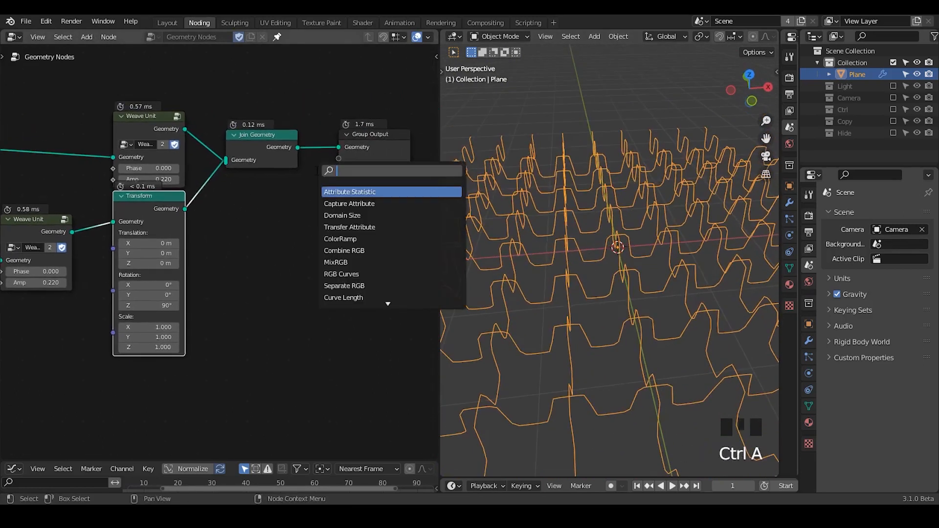
type("bevel")
key("Return")
left_click(289, 222)
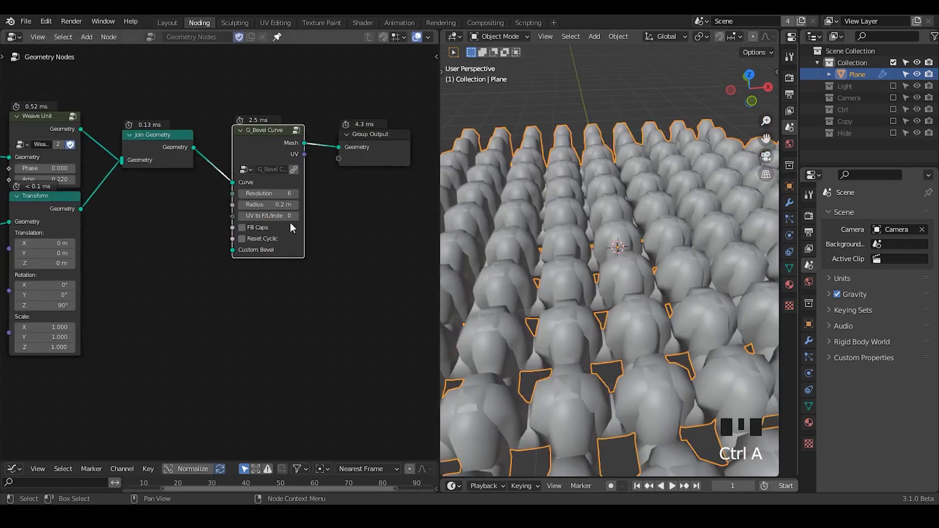
middle_click_drag(290, 222, 374, 204)
left_click_drag(352, 181, 335, 181, "shift")
middle_click_drag(671, 236, 608, 323)
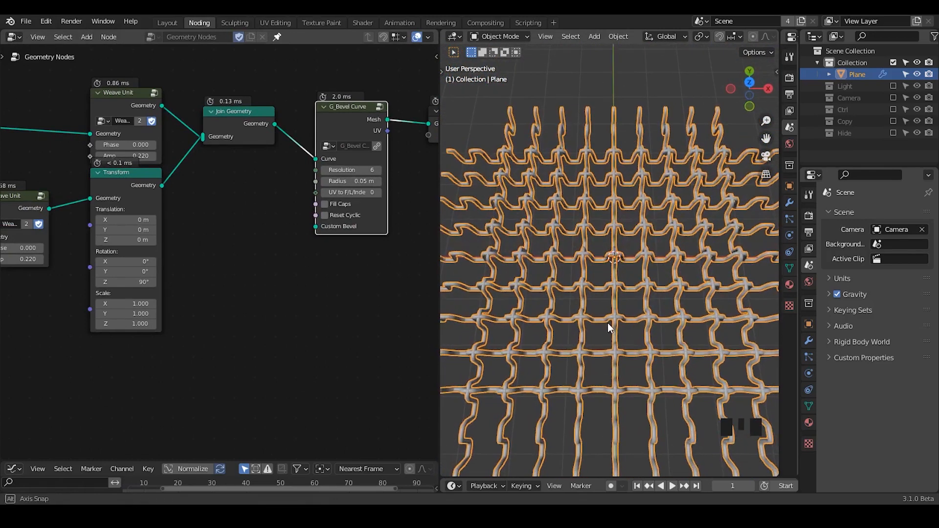
- Move the Transform node down clear of the upper Weave Unit and inspect the rod crossings
middle_click_drag(101, 192, 331, 219)
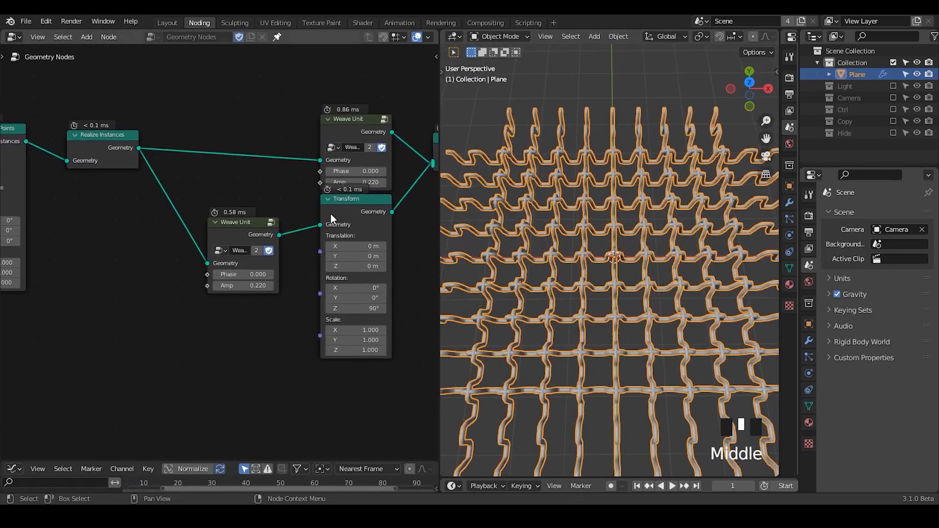
left_click_drag(331, 219, 337, 239)
middle_click_drag(614, 350, 642, 258, "ctrl")
middle_click_drag(332, 239, 293, 232)
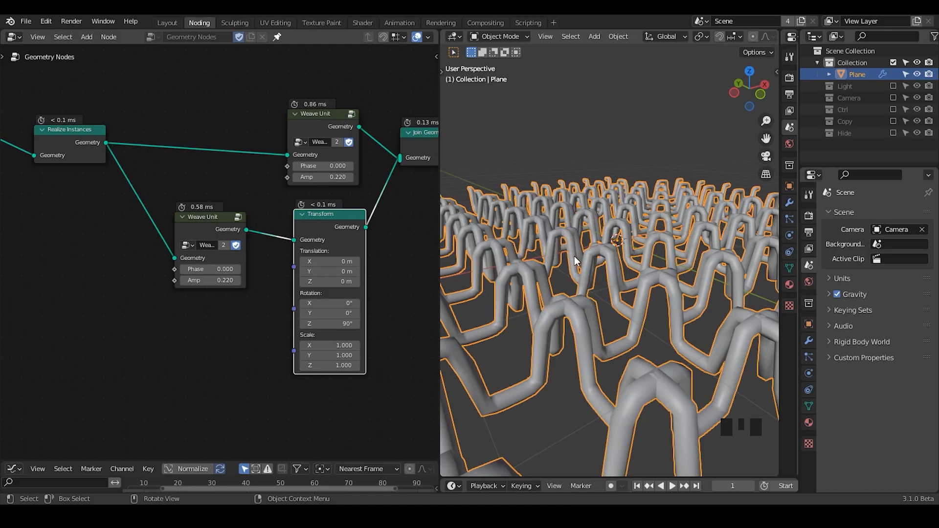
middle_click_drag(608, 281, 609, 301)
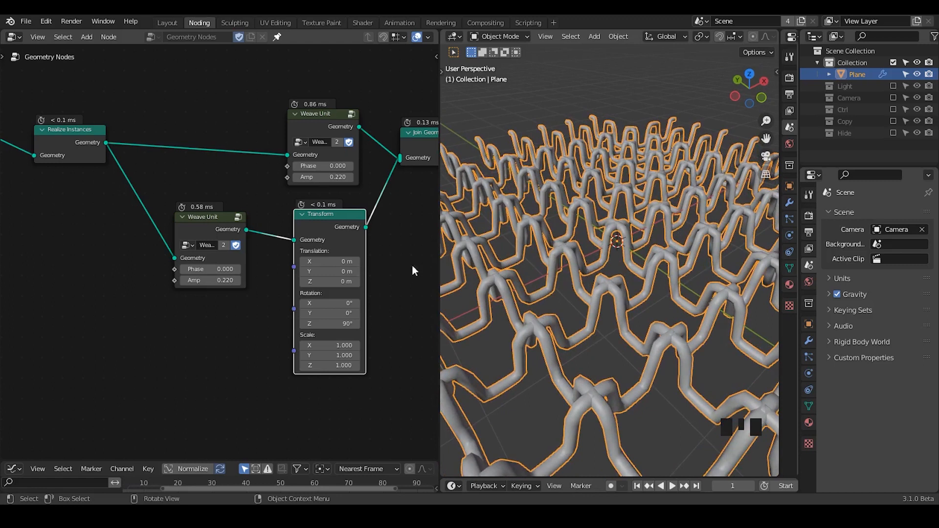
- Set the lower Weave Unit's Phase to pi and inspect how the rods interlace
middle_click_drag(217, 281, 240, 262)
middle_click_drag(254, 293, 278, 254, "ctrl")
middle_click_drag(540, 264, 549, 278)
left_click(230, 251)
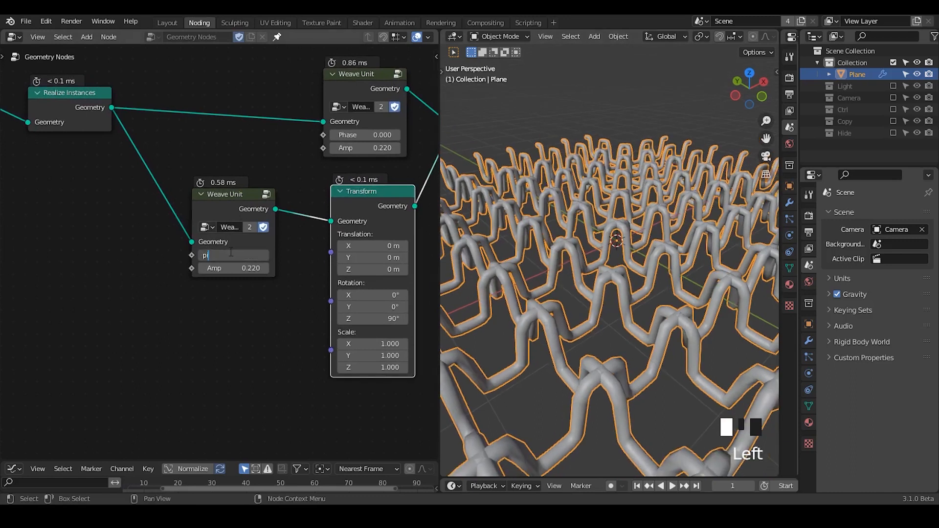
key("Return")
middle_click_drag(579, 298, 599, 288)
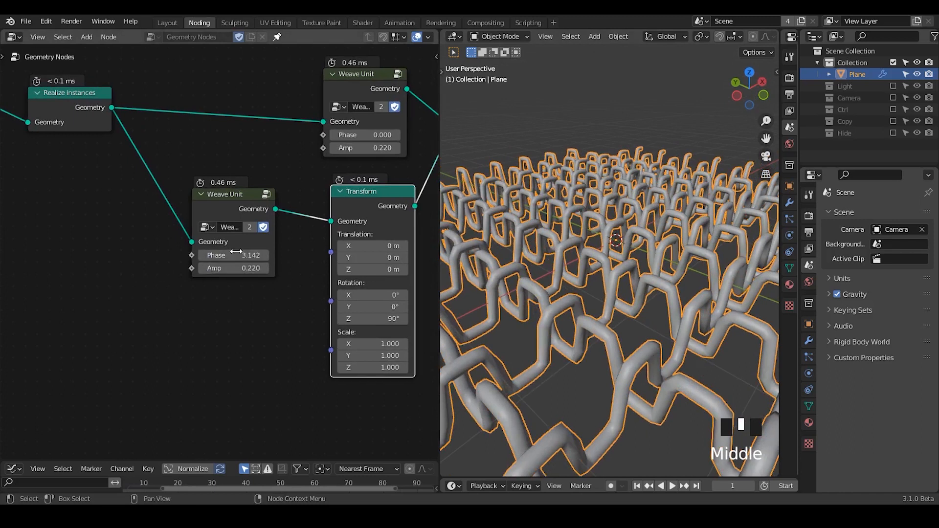
middle_click_drag(604, 296, 623, 289)
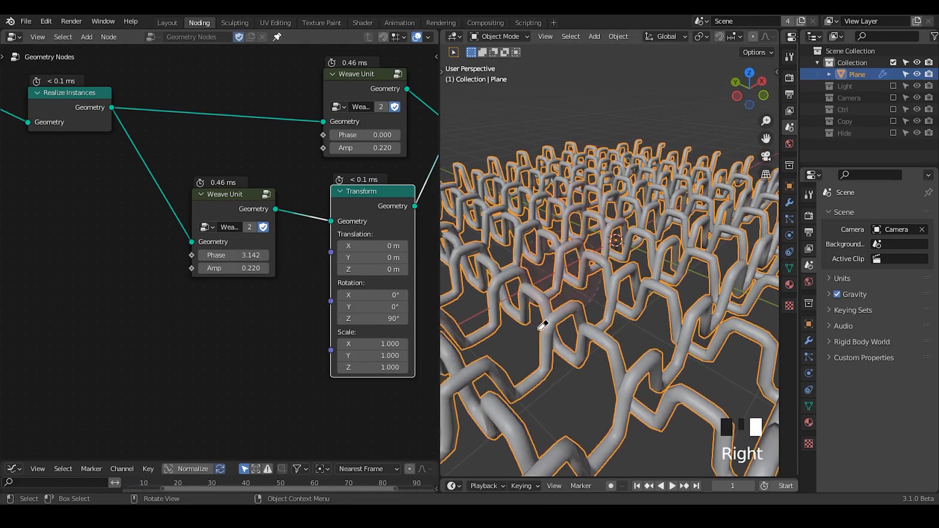
- Try a line spacing Value of 0.900 in the upper G_Curve Linear node and examine the rod crossings
middle_click_drag(579, 294, 583, 369)
mouse_move(136, 220)
middle_mouse_down()
mouse_move(311, 243)
mouse_move(101, 221)
mouse_move(142, 231)
middle_mouse_up()
scroll(140, 186, "up", 2)
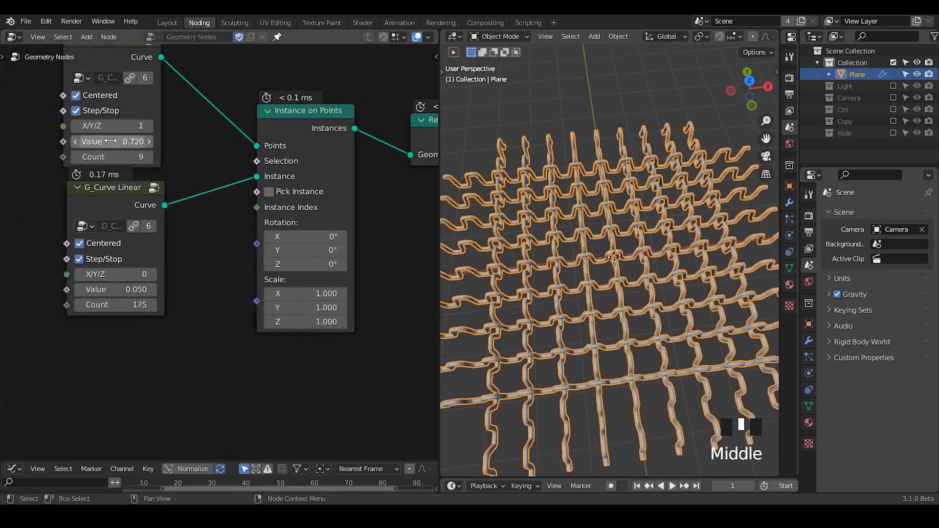
mouse_move(116, 141)
left_mouse_down("shift")
mouse_move(97, 141)
mouse_move(129, 142)
left_mouse_up("shift")
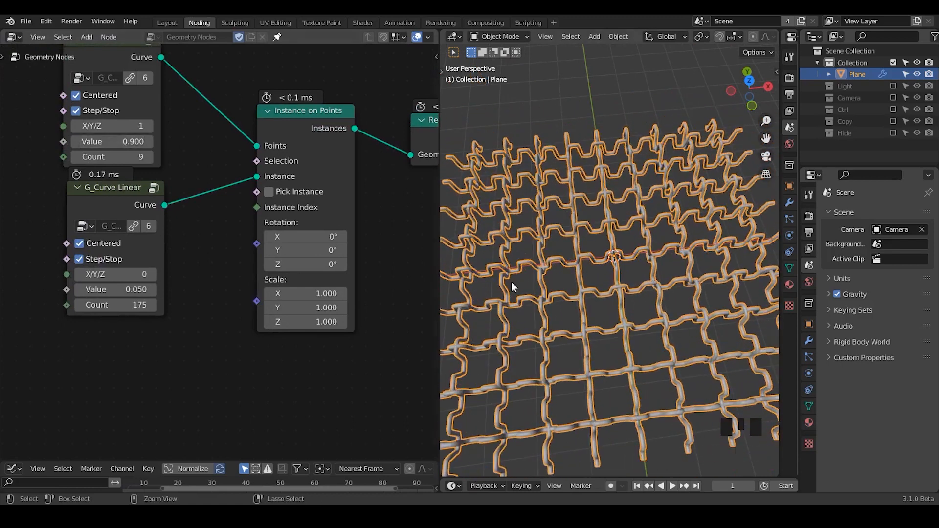
middle_click_drag(511, 280, 592, 259, "ctrl")
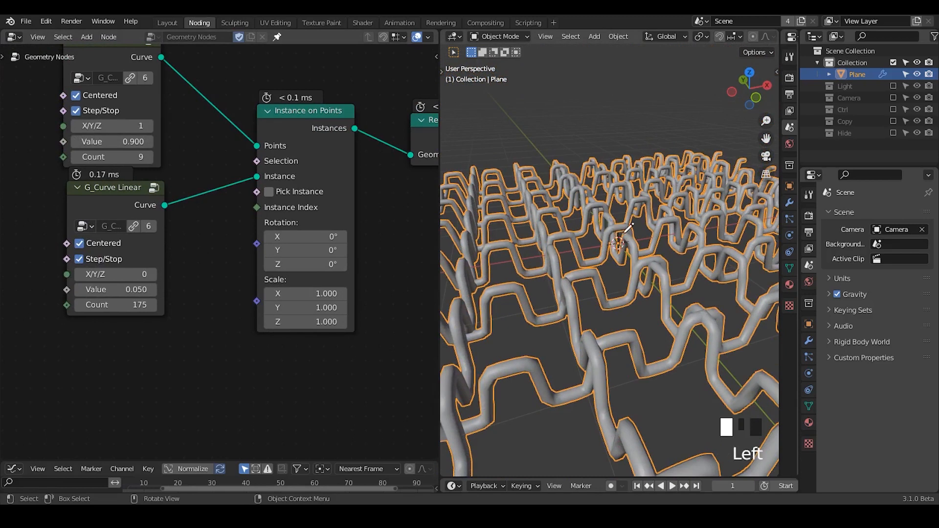
- Sketch a temporary annotation over a rod crossing and set the upper G_Curve Linear's Value to 0.72
left_click_drag(631, 229, 603, 227)
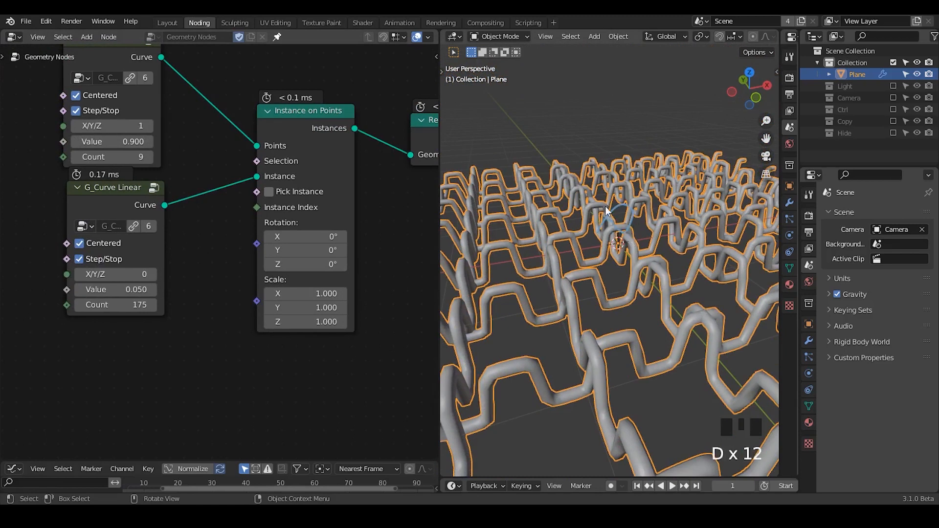
right_click_drag(638, 211, 611, 229)
left_click(134, 142)
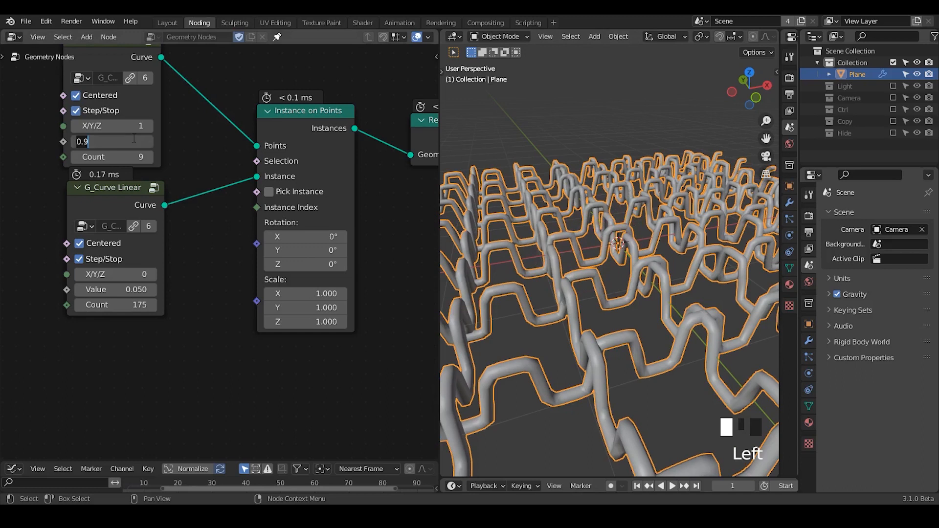
type("0.72")
key("Return")
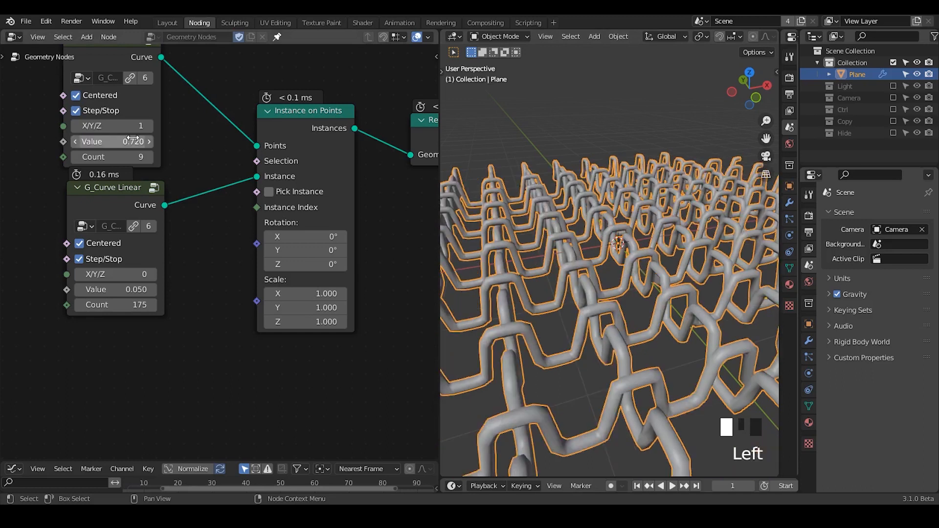
- Move the Instance on Points node farther from the two G_Curve Linear nodes to make room between them
middle_click_drag(529, 283, 525, 221)
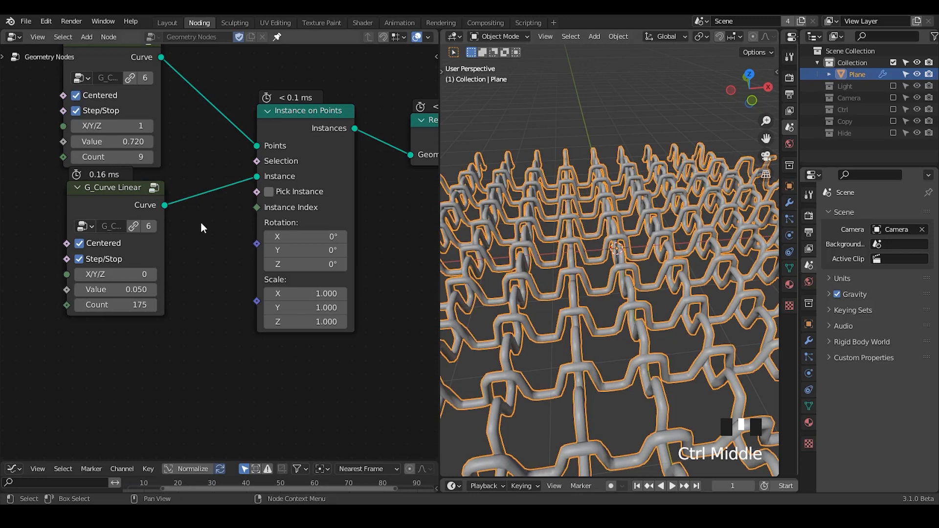
middle_click_drag(188, 232, 235, 273)
middle_click_drag(294, 284, 318, 289)
left_click_drag(335, 167, 359, 184)
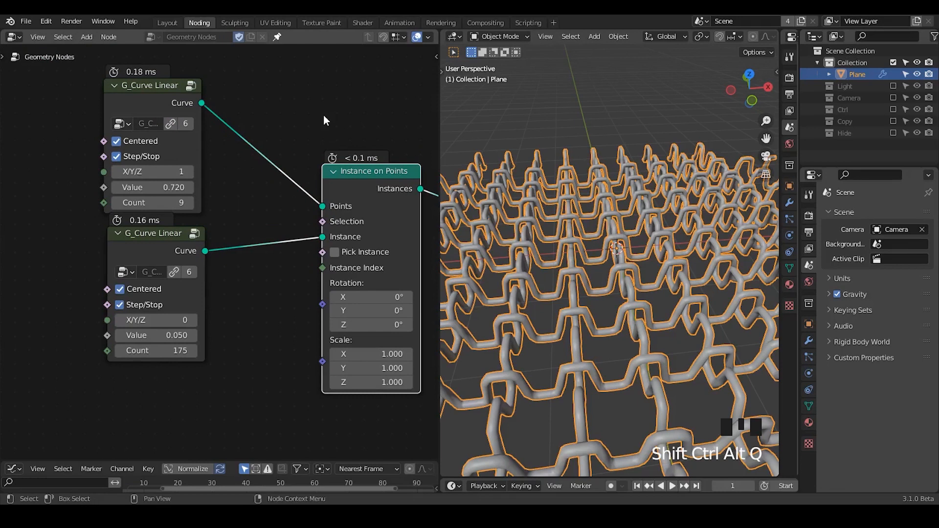
- View the mesh from above, sketch temporary annotations in the openings between rods, and erase them
left_click(750, 74)
middle_click_drag(653, 213, 638, 307, "ctrl")
left_click_drag(595, 240, 594, 236)
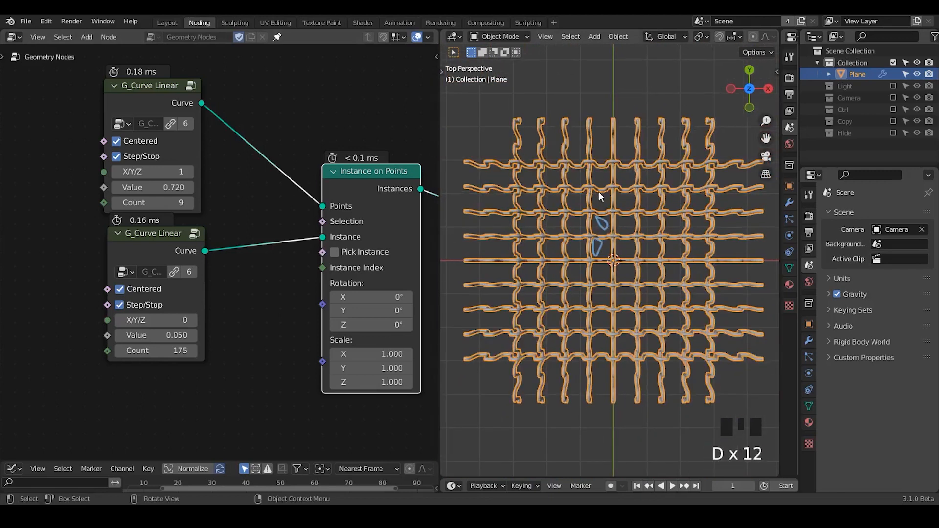
right_click_drag(615, 190, 607, 220)
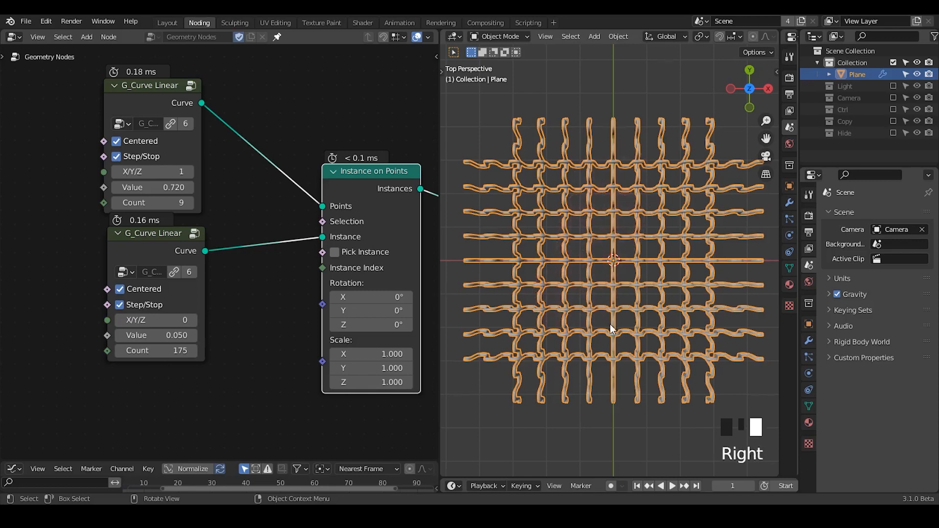
middle_click_drag(609, 323, 564, 287)
- Duplicate the Join Geometry node and insert the copy between the original and the G_Bevel Curve node
middle_click_drag(196, 236, 4, 198)
middle_click_drag(203, 182, 232, 263, "ctrl")
middle_click_drag(308, 246, 98, 218)
middle_click_drag(188, 227, 85, 239)
middle_click_drag(156, 179, 252, 168)
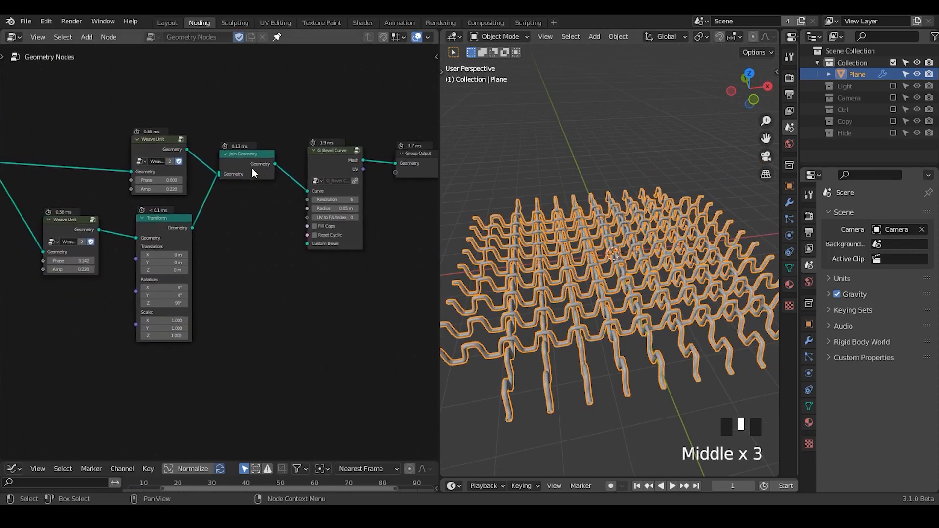
left_click(245, 159)
key("shift+d")
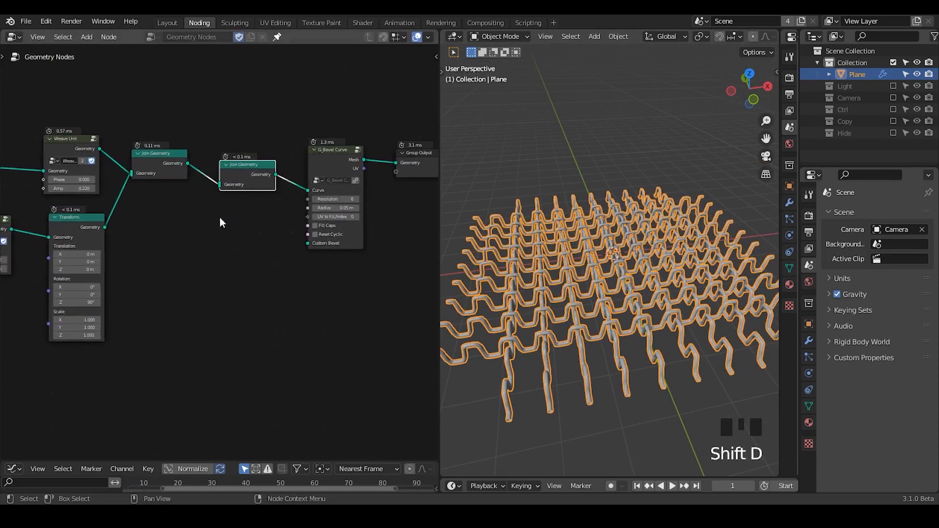
middle_click_drag(170, 171, 237, 165)
left_click_drag(227, 159, 219, 162)
- Duplicate the Transform node, set the copy's Z rotation to 0, and link it between the two Join Geometry nodes
left_click_drag(153, 214, 139, 216)
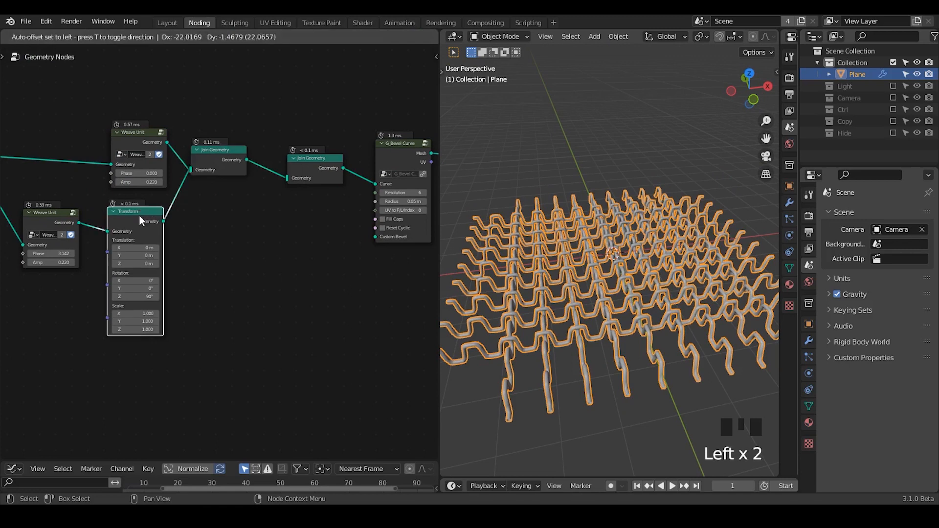
key("shift+d")
left_click(291, 215)
right_click_drag(224, 154, 265, 210, "alt")
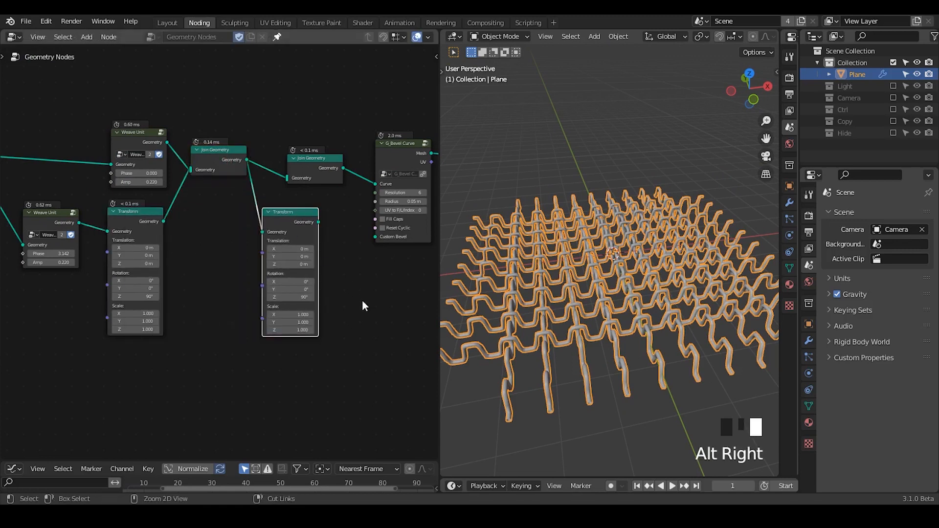
middle_click_drag(362, 300, 357, 275, "ctrl")
left_click(342, 324)
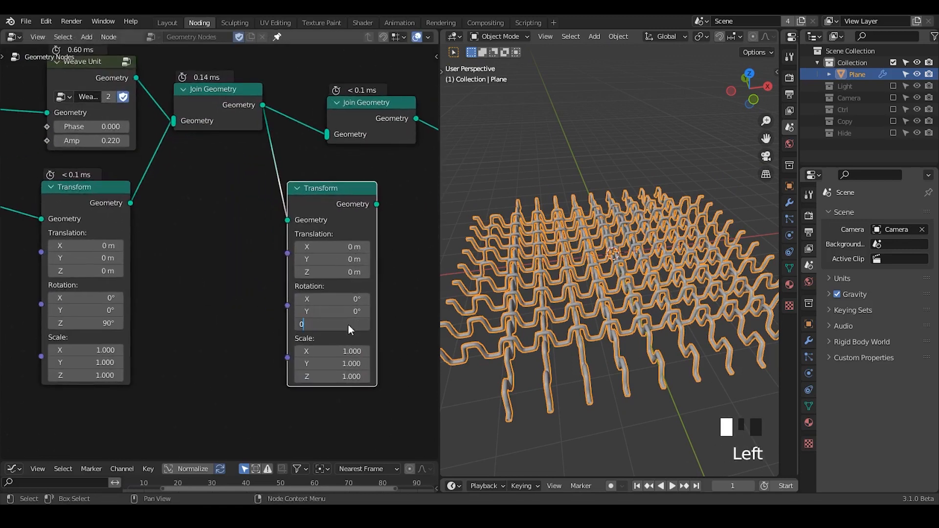
right_click_drag(360, 206, 384, 124, "alt")
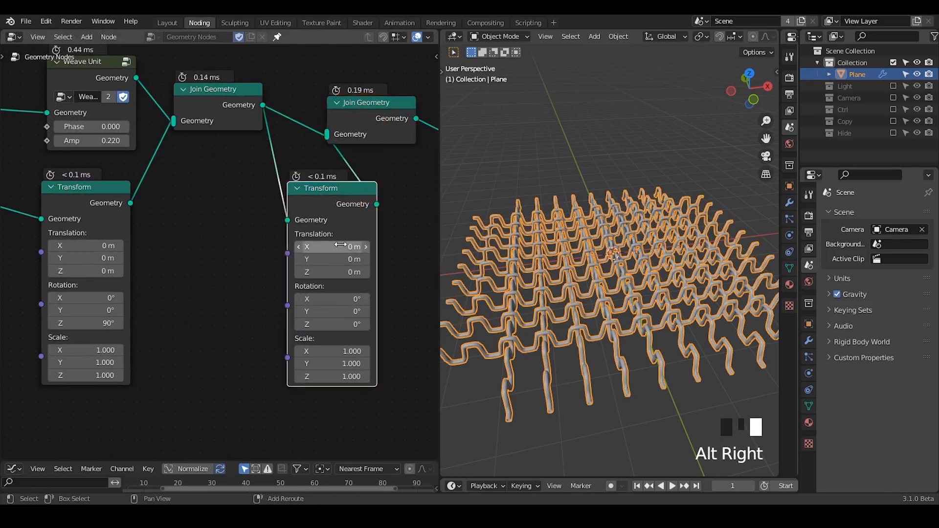
- Try a Translation of 0.33 m in X and Y on the second Transform and sketch a temporary annotation over the mesh
left_click_drag(341, 246, 363, 259, "shift")
middle_click_drag(686, 233, 648, 138)
key("d")
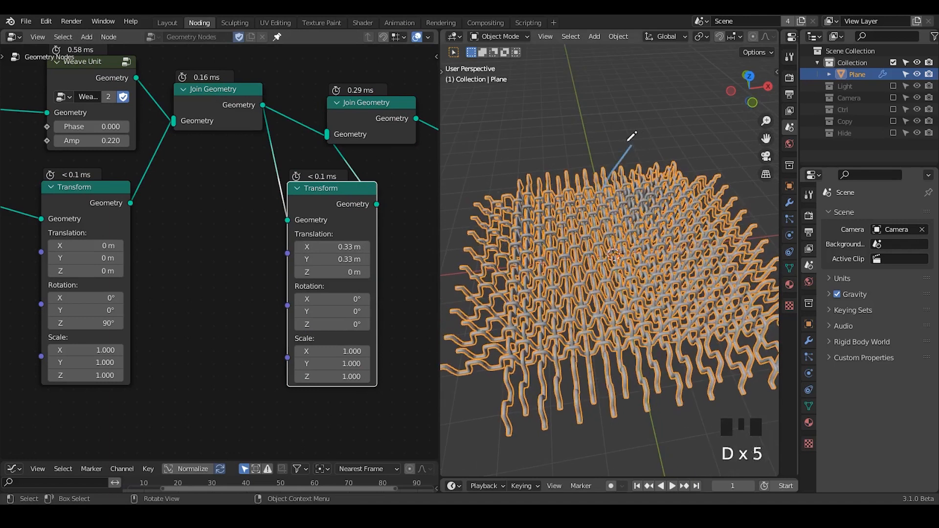
right_click_drag(636, 147, 596, 212)
mouse_move(596, 213)
middle_mouse_down()
mouse_move(601, 264)
mouse_move(620, 204)
middle_mouse_up()
- Review the node tree from the G_Curve Linear nodes to the second Transform and examine the offset weave
scroll(255, 250, "down", 1)
middle_click_drag(255, 252, 318, 231)
scroll(325, 230, "up", 1)
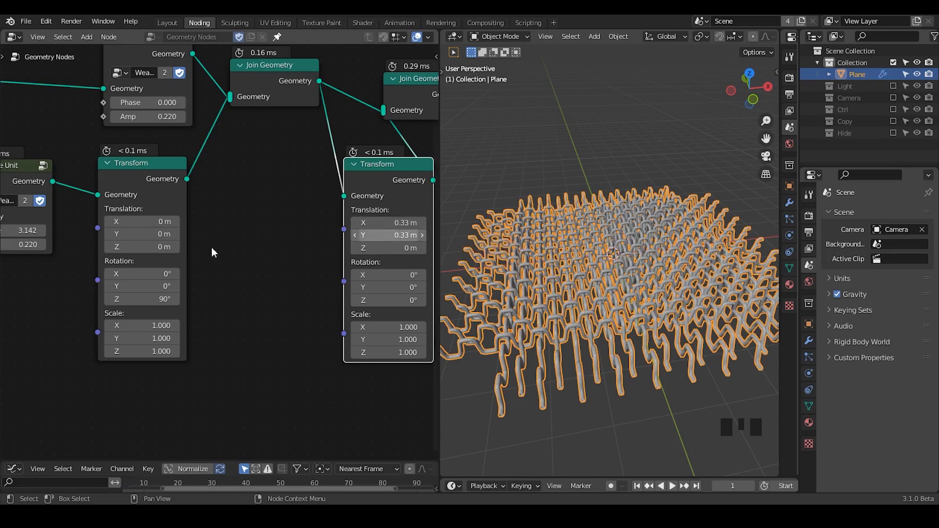
middle_click_drag(212, 247, 180, 224)
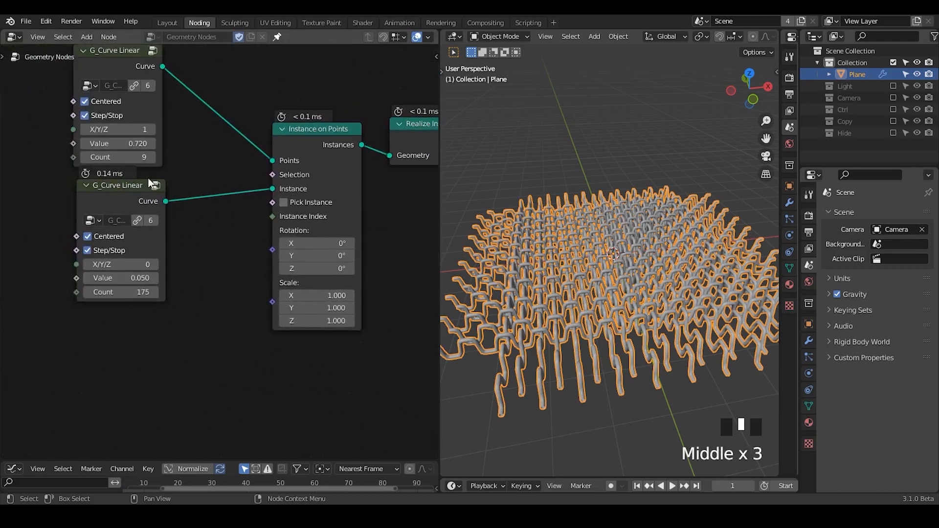
middle_click_drag(337, 263, 110, 230)
middle_click_drag(304, 213, 67, 214)
middle_click_drag(196, 214, 5, 214)
middle_click_drag(630, 316, 634, 285)
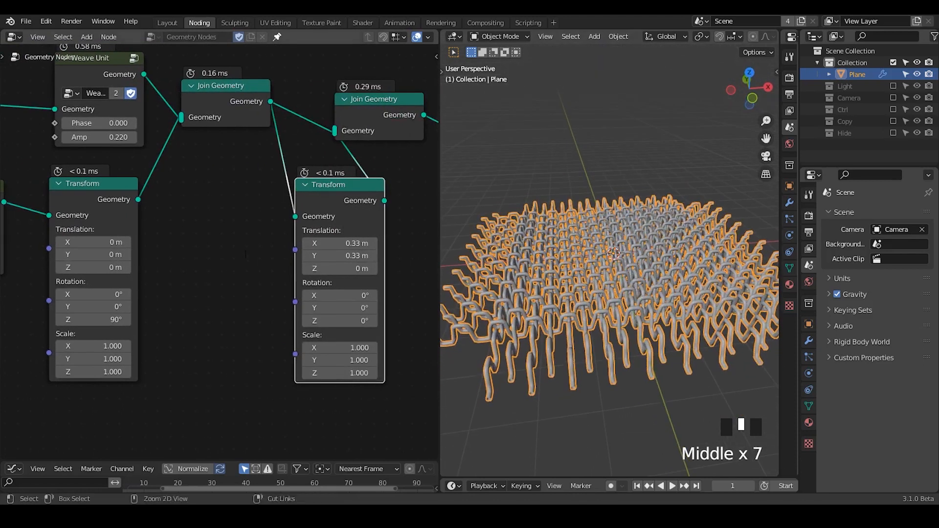
- Add a Combine XYZ node feeding the second Transform's Translation and collapse the first Transform node
key("ctrl+a")
type("combine")
key("Down")
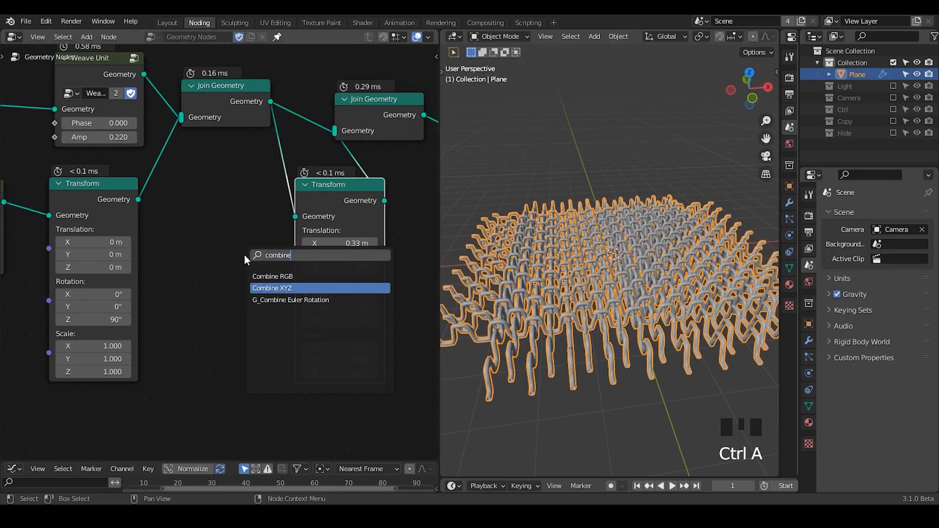
key("Return")
left_click(171, 261)
left_click_drag(261, 282, 295, 250)
left_click(57, 183)
- Add a Value node and link it to both the X and Y inputs of Combine XYZ
middle_click_drag(80, 308, 227, 236)
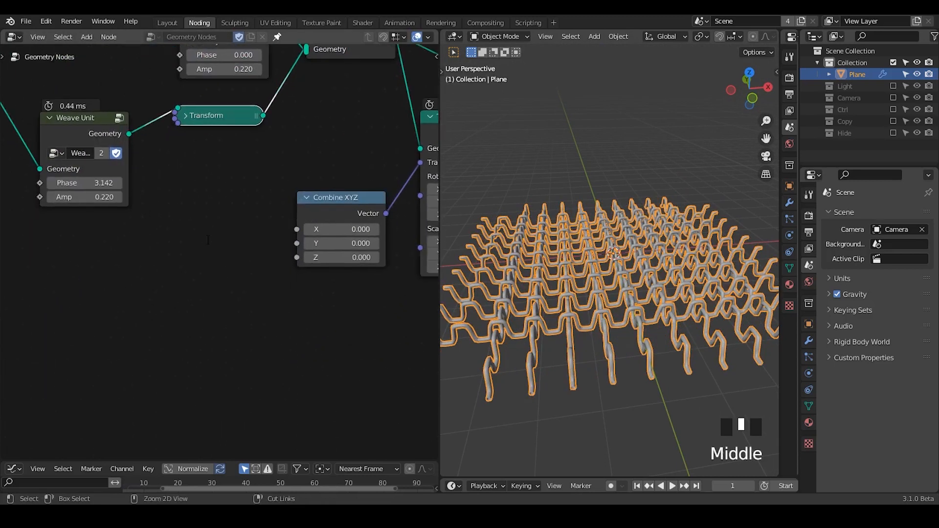
key("ctrl+a")
type("valu")
key("Return")
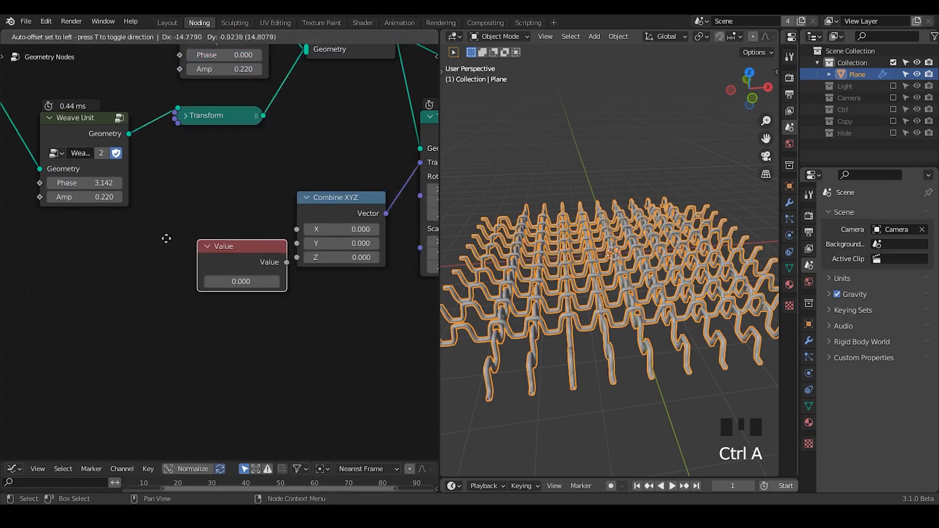
left_click(240, 258)
right_click_drag(231, 254, 332, 206, "alt")
left_click_drag(249, 260, 297, 243)
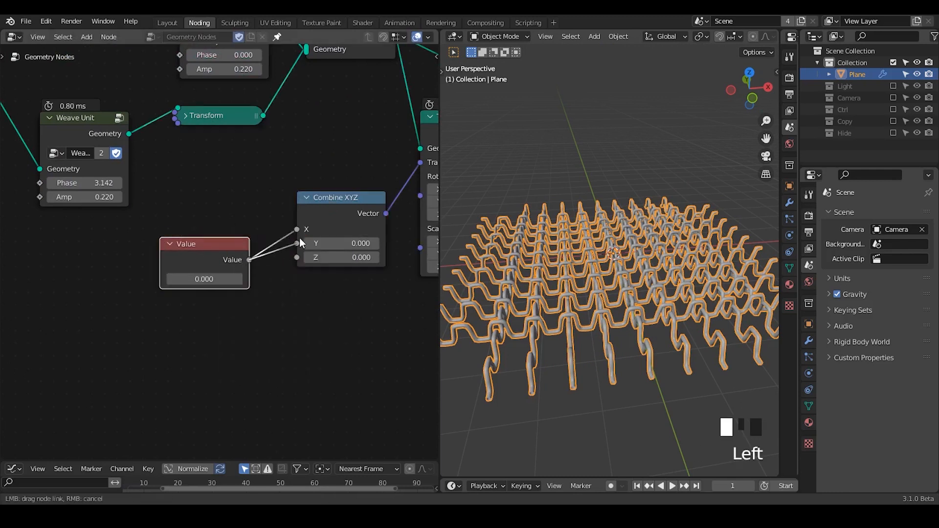
- Set the Value node to 0.33, deselect the mesh, and inspect the interlaced rods
double_click(217, 278)
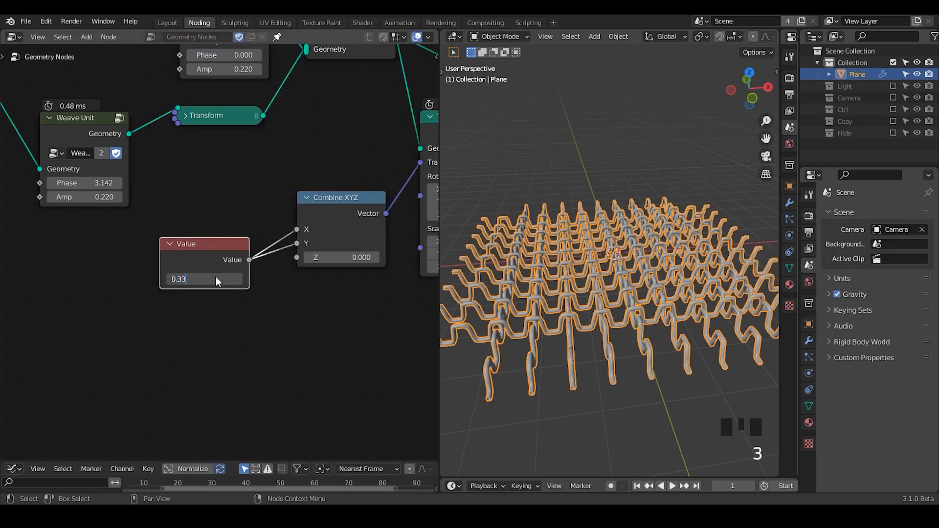
key("Return")
mouse_move(625, 289)
middle_mouse_down()
mouse_move(618, 354)
mouse_move(622, 292)
middle_mouse_up()
left_click(619, 147)
middle_click_drag(625, 168, 592, 263)
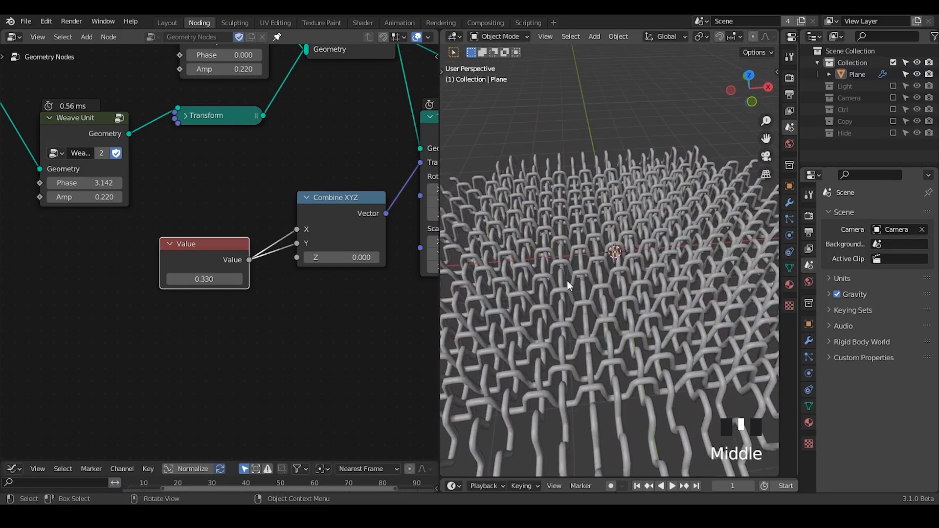
- Preview the Instance on Points node's output as plain lines and select the plane
middle_click_drag(73, 213, 404, 354)
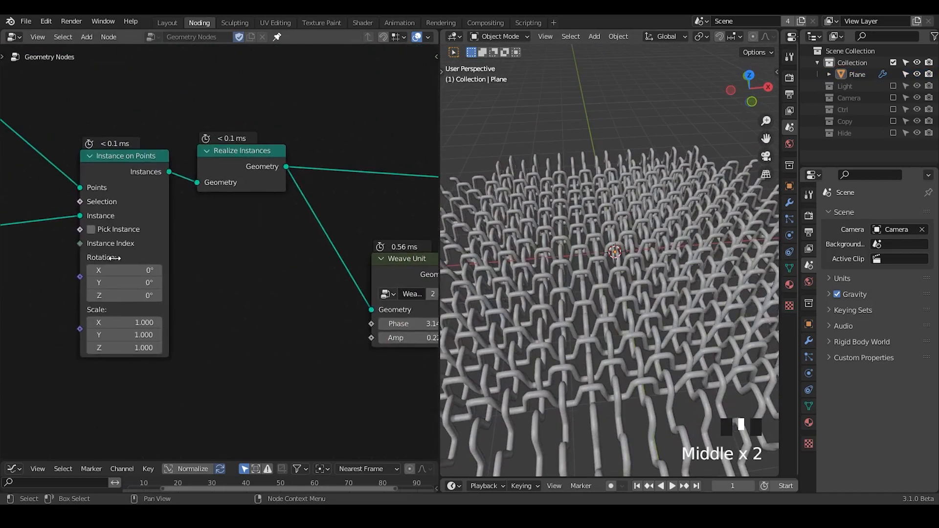
middle_click_drag(118, 251, 407, 299)
middle_click_drag(274, 224, 229, 150, "ctrl")
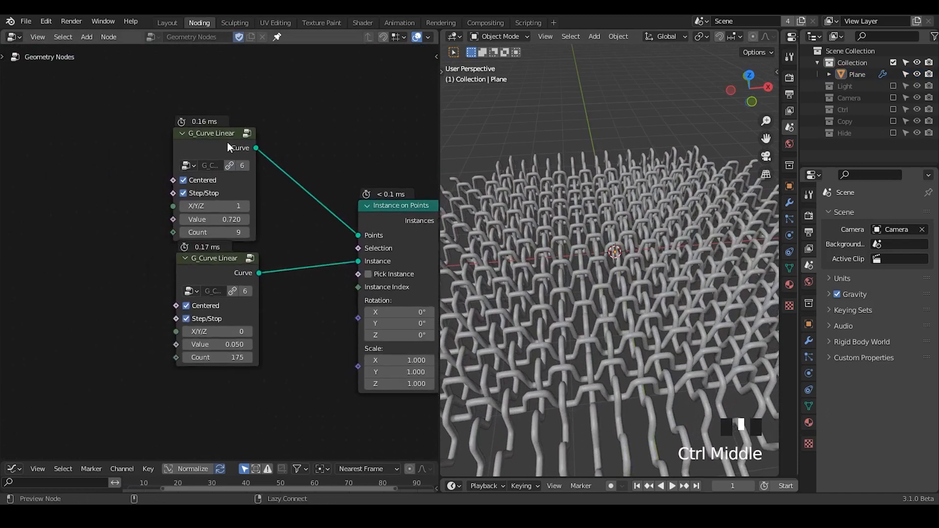
left_click(405, 215, "alt+shift")
middle_click_drag(634, 251, 562, 215, "ctrl")
left_click(609, 287)
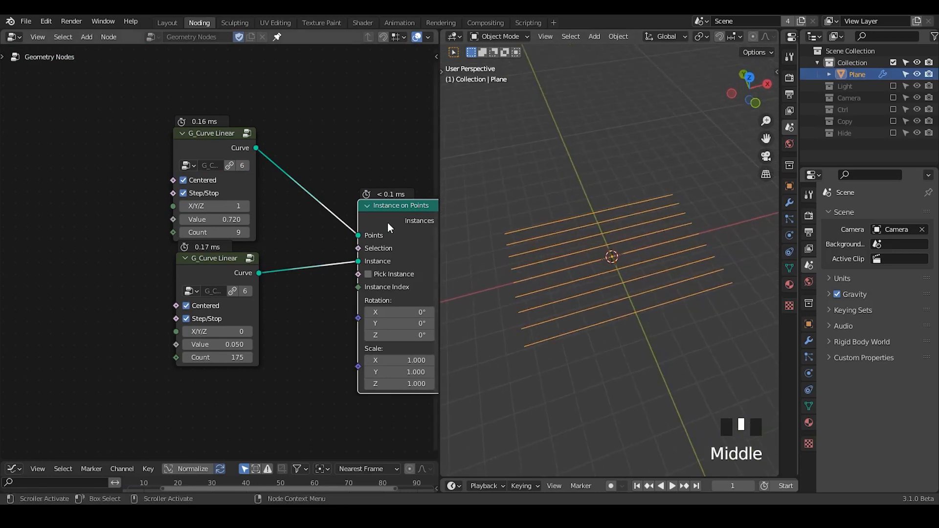
- Duplicate Instance on Points into the original's Points link, feed the 0.720 G_Curve Linear into its Instance, and spread out the curve nodes
key("shift+d")
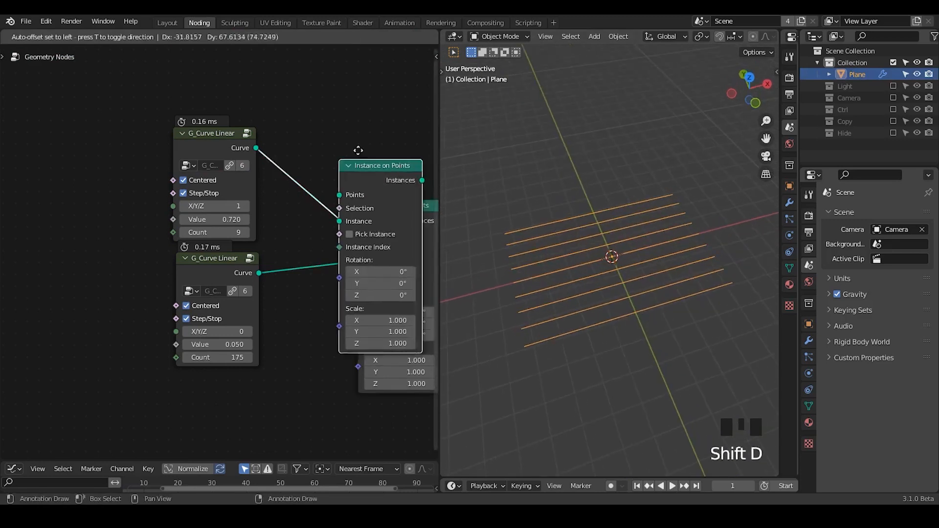
left_click(270, 128)
left_click_drag(193, 274, 179, 369)
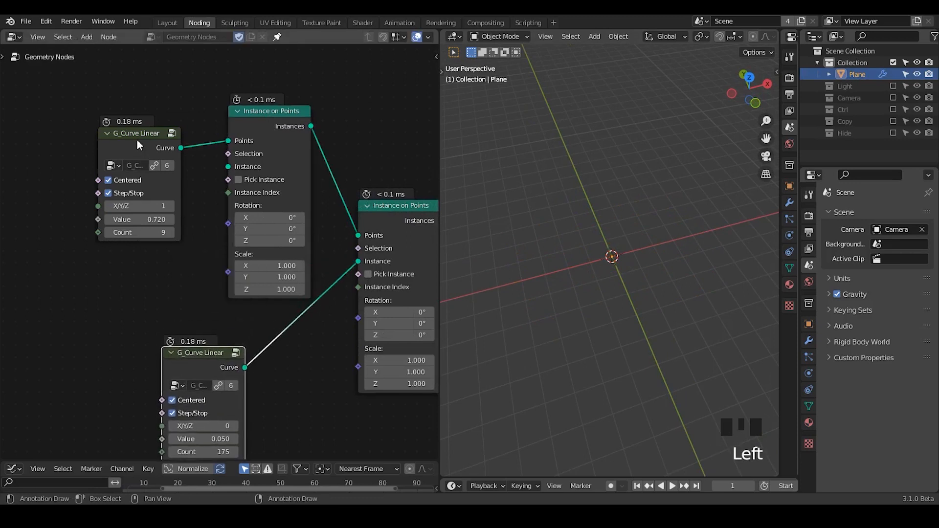
left_click_drag(137, 140, 126, 194)
left_click_drag(227, 142, 228, 167)
left_click(117, 197)
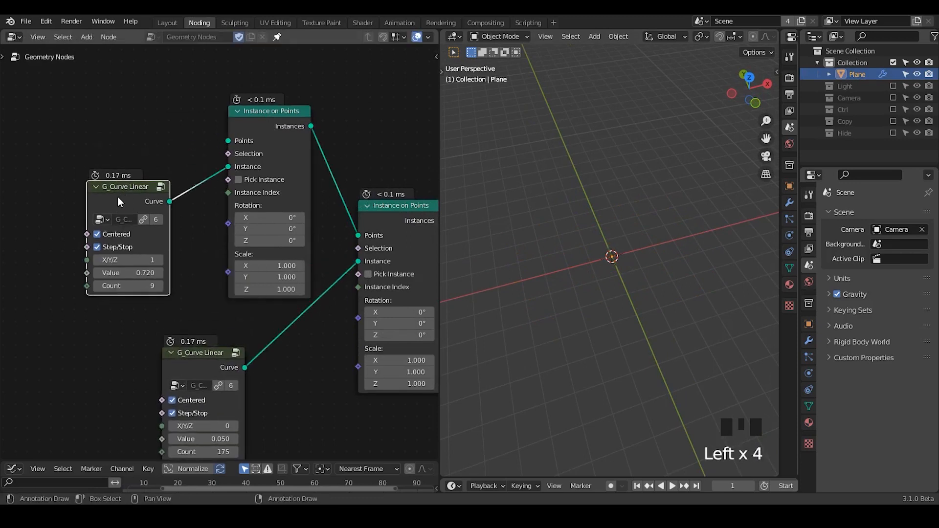
- Duplicate the 0.720 G_Curve Linear node, link the copy to the new node's Points, and set its Value to 0.01
key("shift+d")
left_click(149, 97)
left_click_drag(155, 90, 228, 141)
left_click(125, 159)
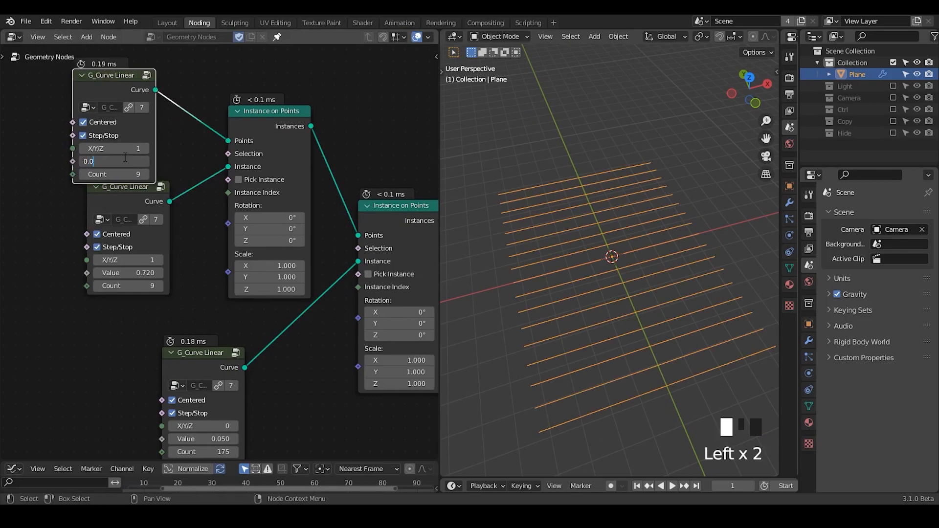
type("0.01")
key("Return")
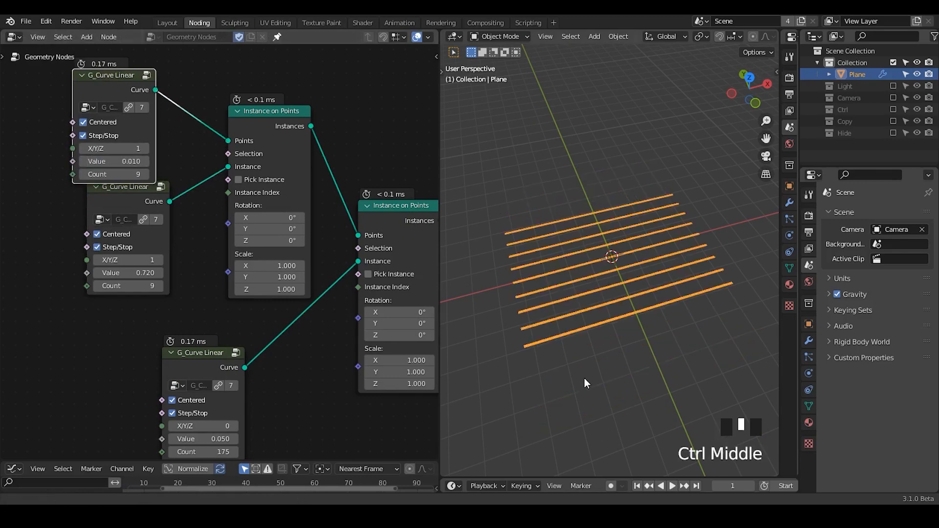
- Set the new G_Curve Linear's Count to 3 and preview the complete beveled weave
middle_click_drag(584, 378, 676, 293, "ctrl")
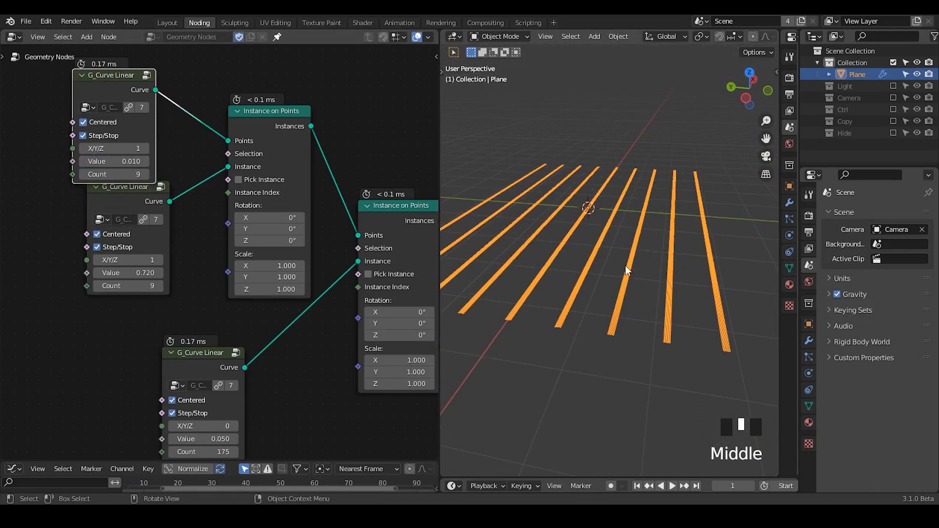
middle_click_drag(372, 276, 266, 234)
left_click(98, 169)
type("3")
key("Return")
left_click(265, 232, "alt+shift")
middle_click_drag(284, 265, 335, 269)
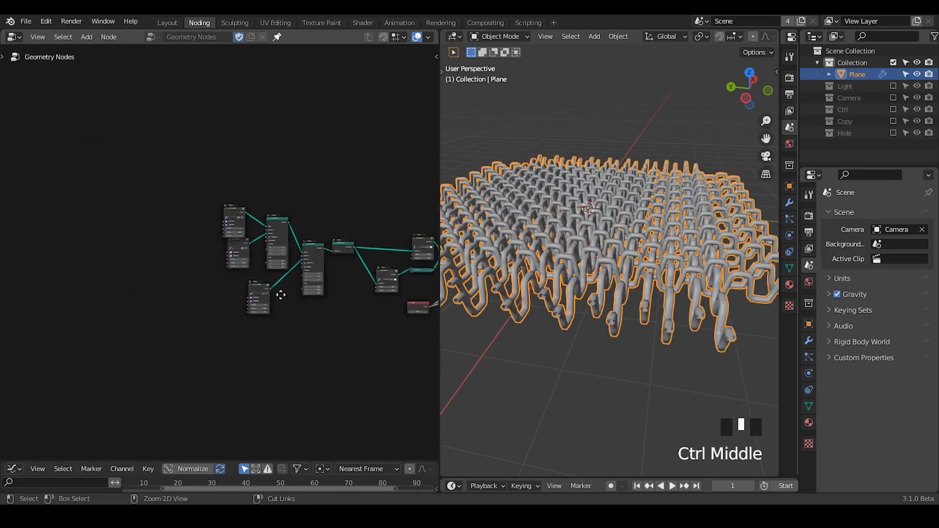
- Set the new G_Curve Linear's Value to 0.070 to space the parallel strands, and inspect the weave
middle_click_drag(281, 294, 283, 174, "ctrl")
middle_click_drag(281, 254, 228, 254, "shift")
middle_click_drag(281, 299, 286, 252, "ctrl")
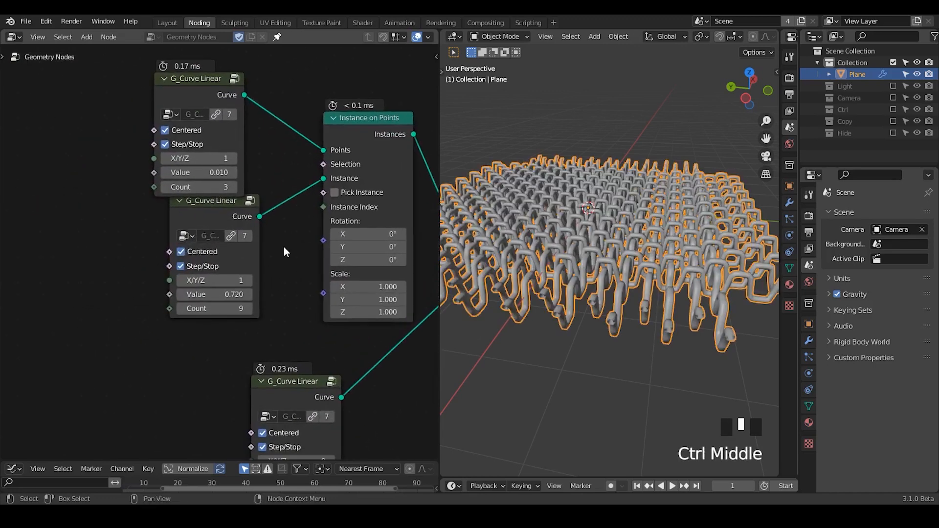
middle_click_drag(605, 268, 609, 254)
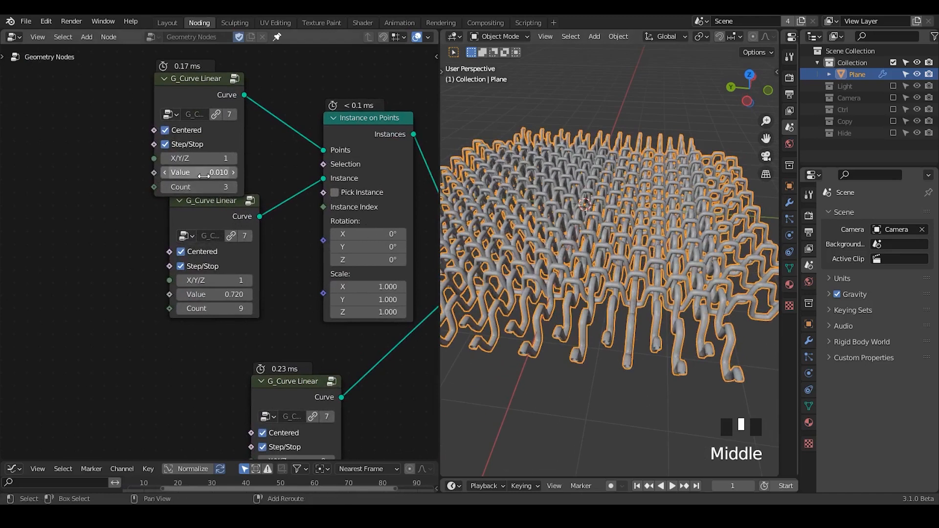
left_click_drag(198, 172, 212, 172, "shift")
middle_click_drag(593, 253, 595, 293)
- Try Count values of 2 and 1 on the new G_Curve Linear, set Count to 5, and inspect the strands
left_click(165, 186)
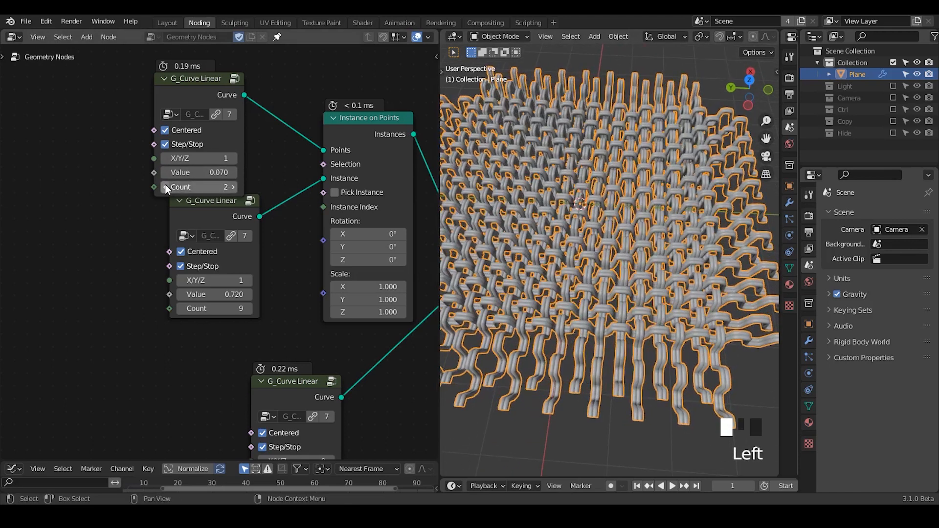
left_click(165, 186)
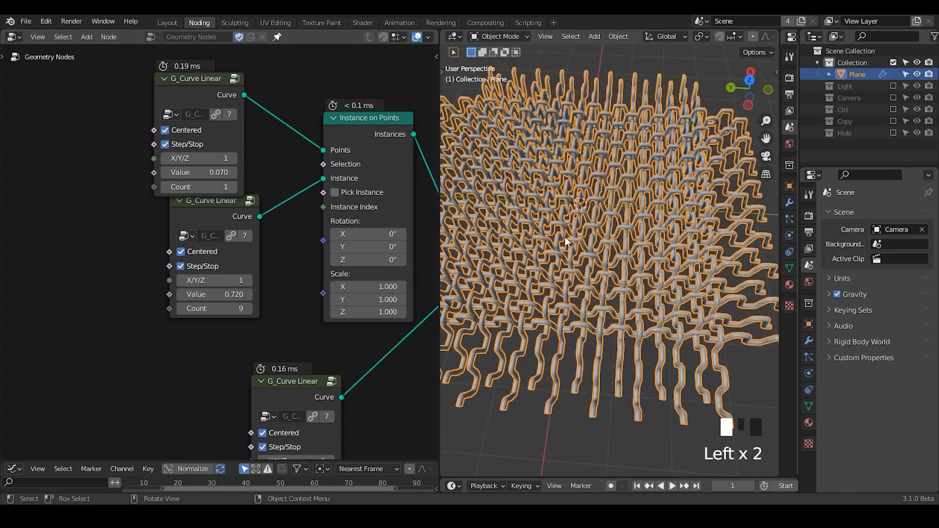
left_click(232, 188)
left_click(232, 188)
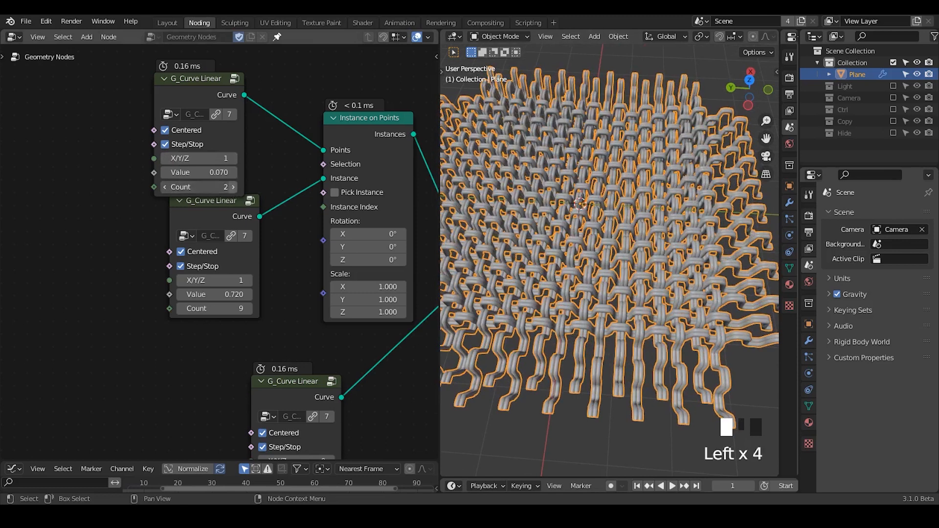
left_click(233, 188)
left_click(232, 188)
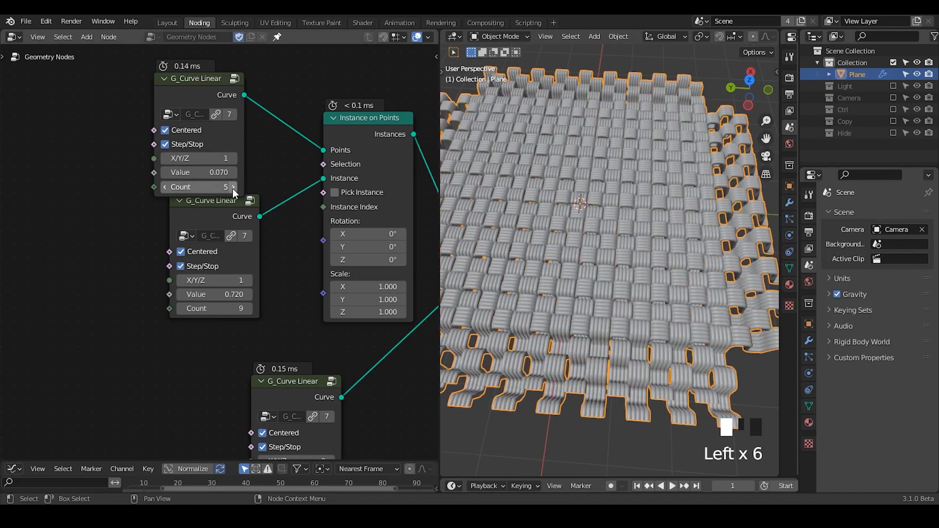
middle_click_drag(670, 245, 622, 283)
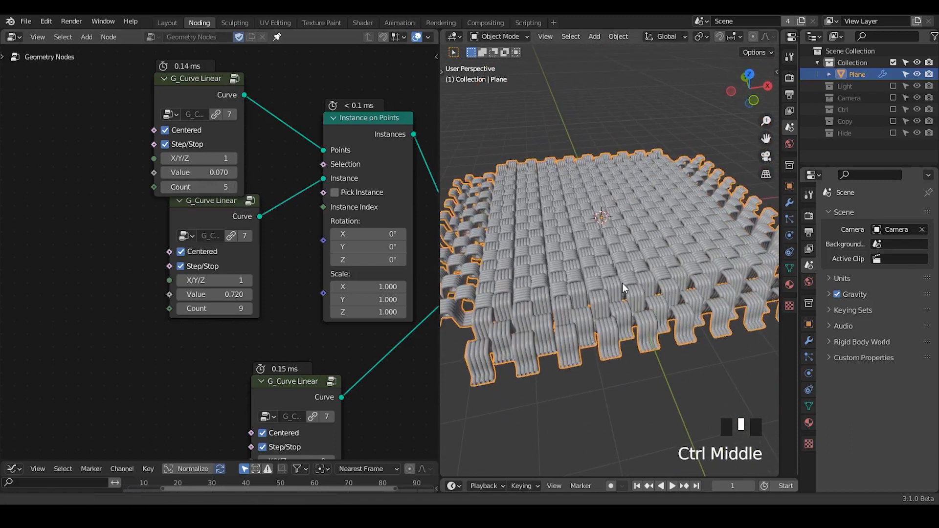
- Set the strand-spacing G_Curve Linear's Count to 4, shift the 0.720 G_Curve Linear node down, and inspect the weave's profile
left_click(166, 188)
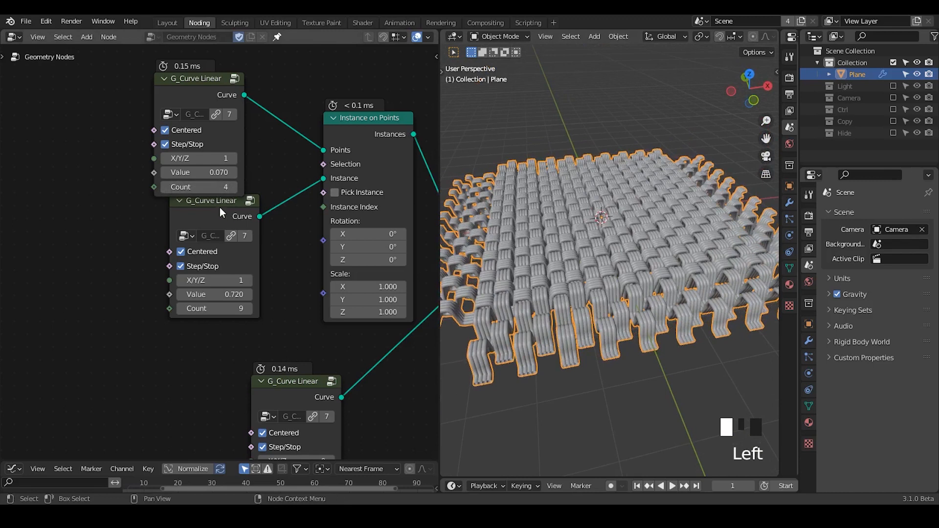
left_click_drag(223, 211, 224, 217)
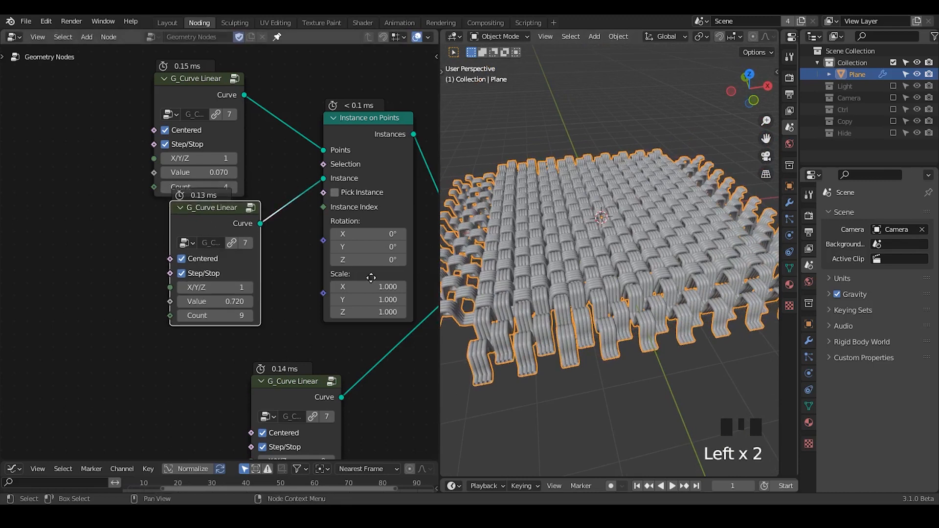
middle_click_drag(371, 278, 76, 202)
middle_click_drag(260, 215, 267, 277, "ctrl")
middle_click_drag(360, 264, 152, 243)
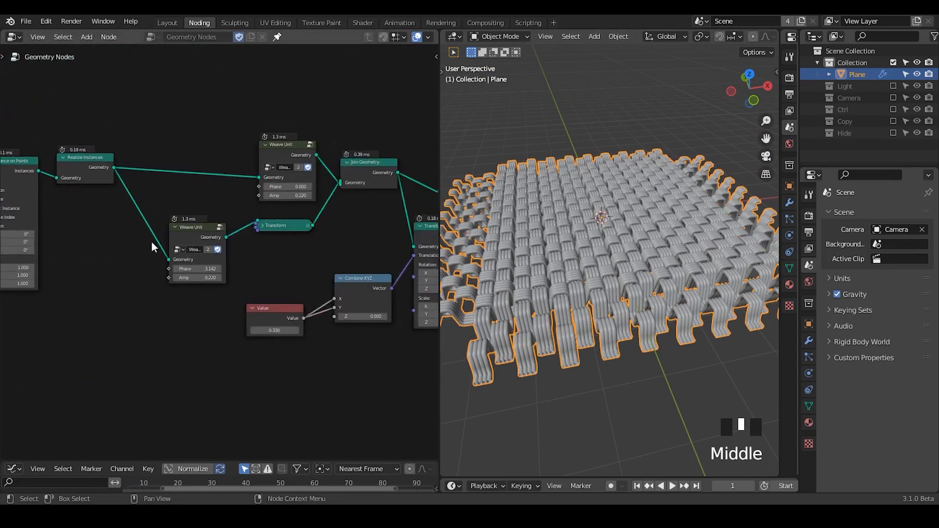
middle_click_drag(603, 246, 636, 210)
middle_click_drag(635, 247, 616, 243, "ctrl")
middle_click_drag(288, 283, 363, 218, "ctrl")
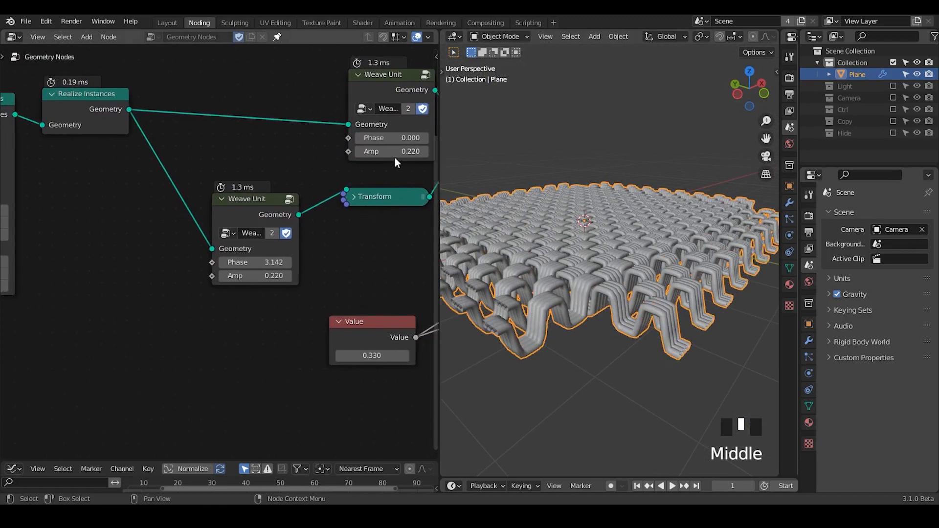
key("ctrl+a")
type("value")
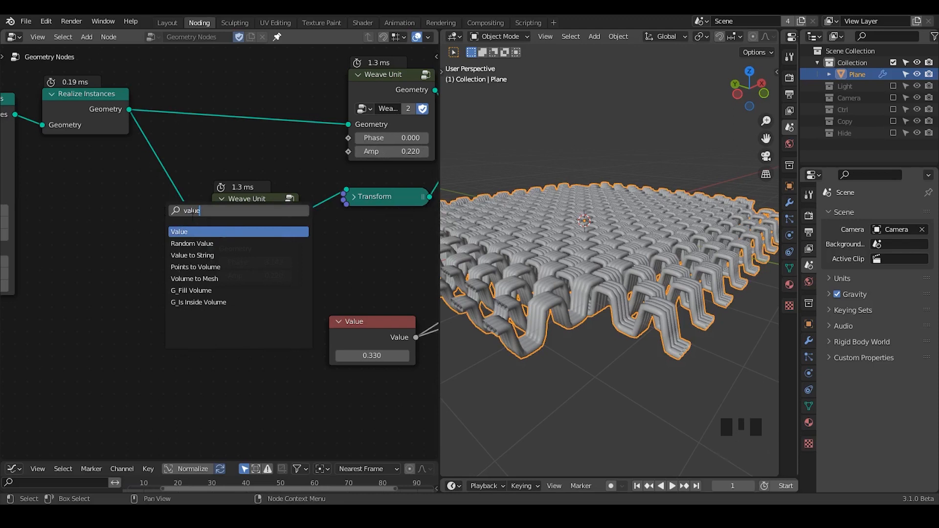
left_click(268, 211)
- Try Amp values of 0.520 and 0.320 on the Weave Unit with Phase 3.142, and compare the wave heights
left_click_drag(269, 212, 282, 207)
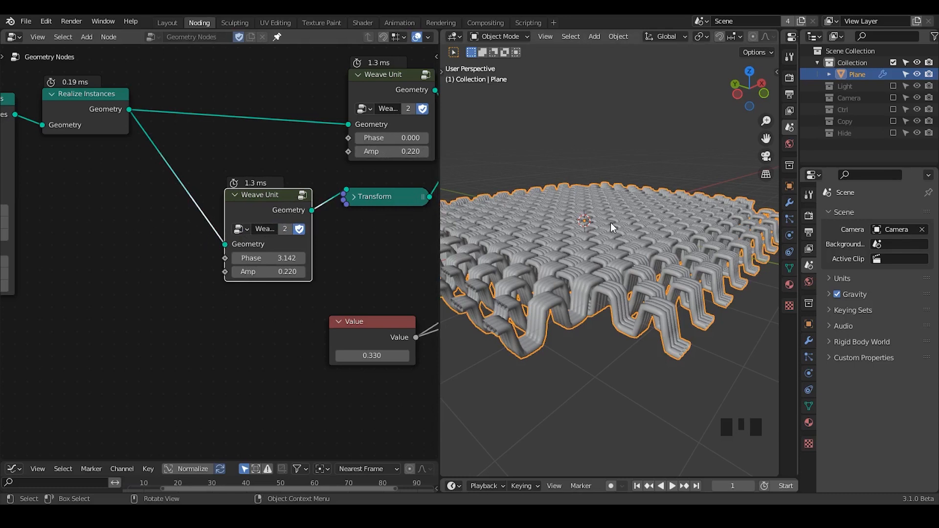
key("shift+ctrl+alt+q")
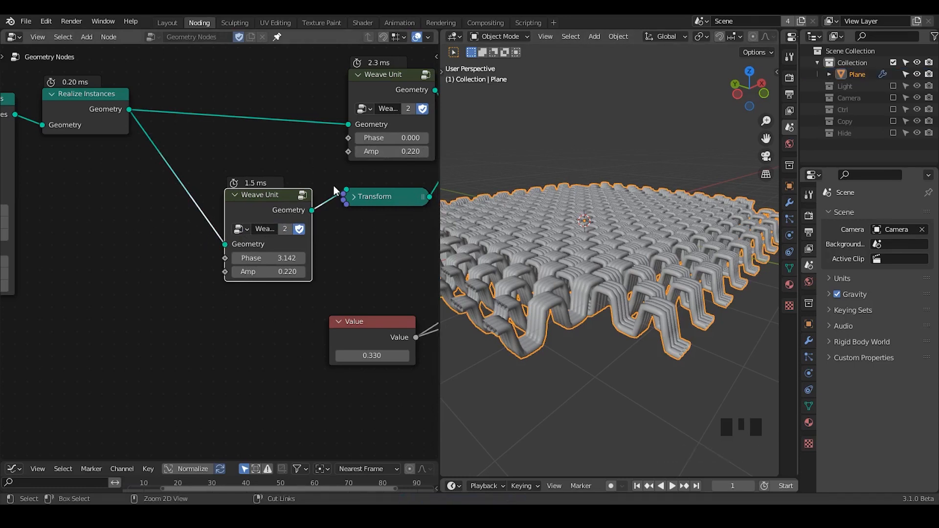
middle_click_drag(606, 218, 579, 242)
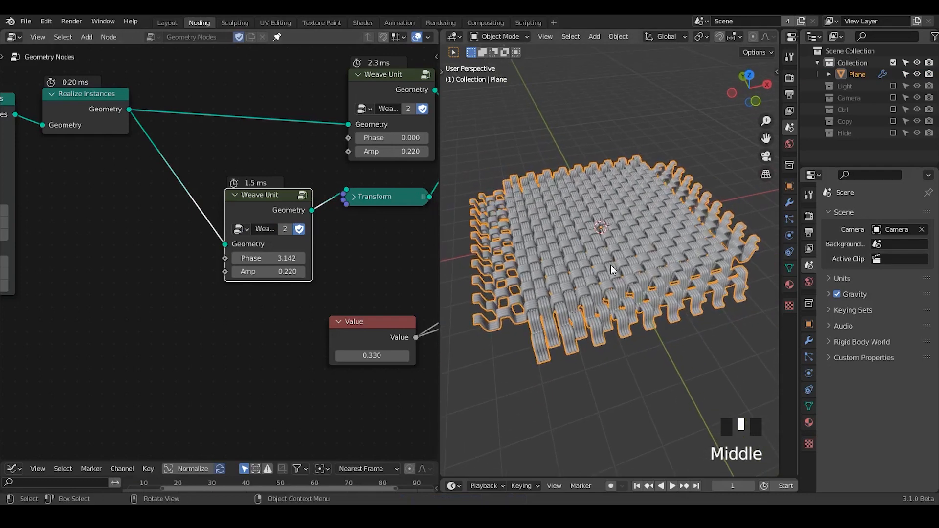
left_click_drag(269, 273, 304, 273)
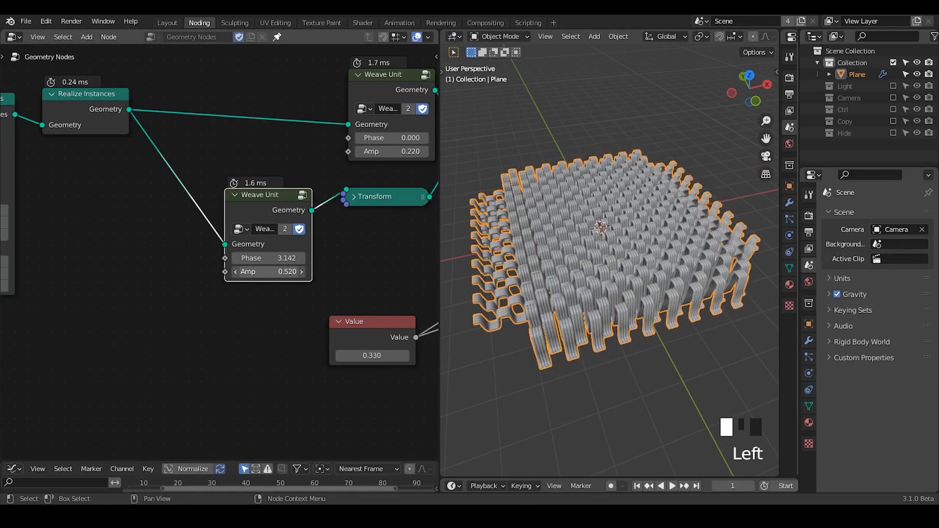
middle_click_drag(522, 344, 659, 330)
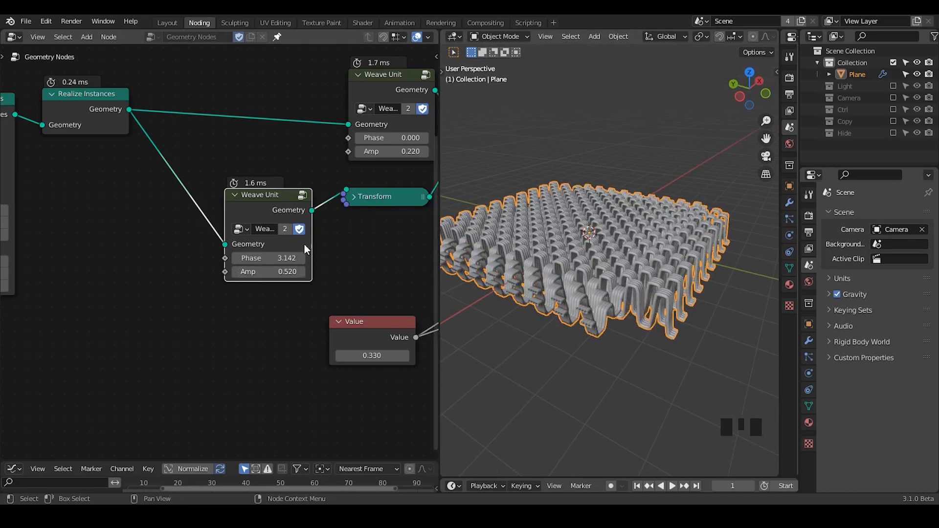
left_click_drag(269, 271, 245, 271)
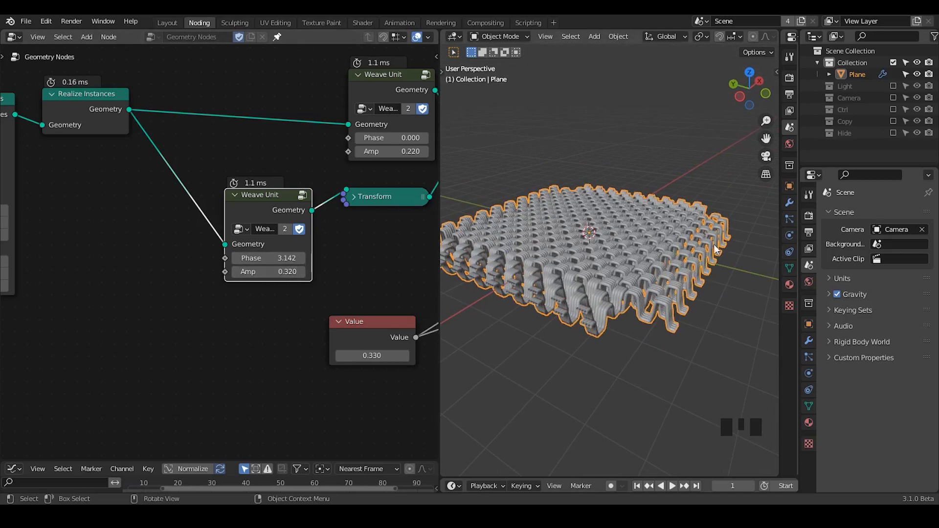
- Sketch a wave annotation over the weave and erase it
left_click_drag(731, 247, 703, 155)
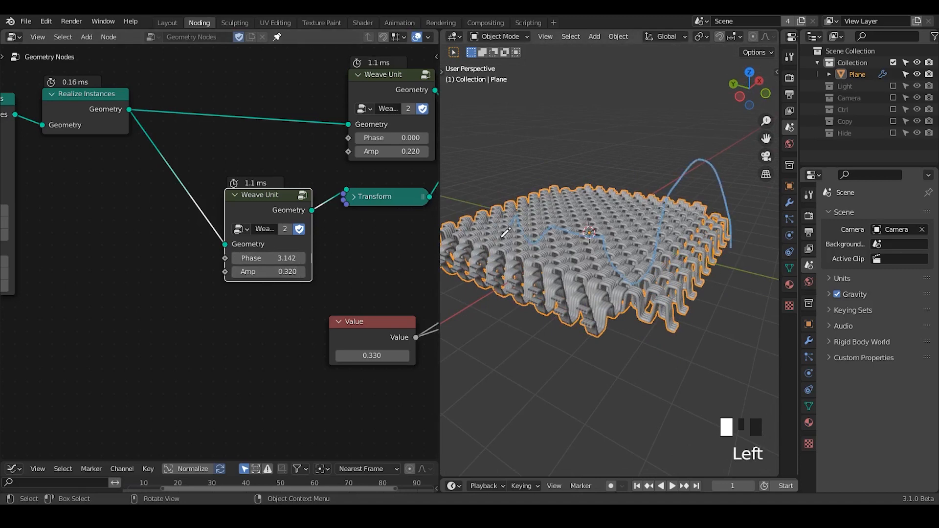
right_click_drag(504, 232, 499, 267)
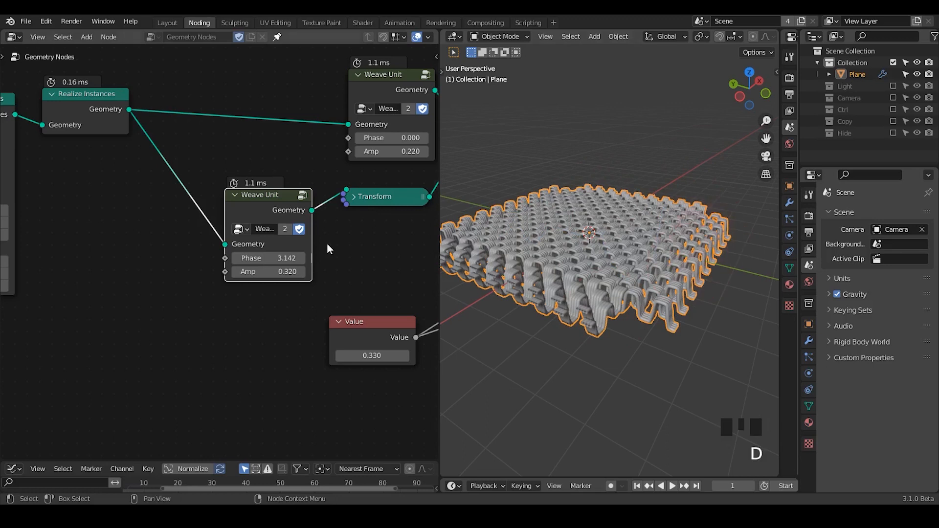
middle_click_drag(327, 242, 307, 239)
middle_click_drag(650, 210, 584, 233)
- Reposition the lower Weave Unit and Transform nodes, and route the Realize Instances output to both Weave Units through one reroute
left_click_drag(251, 210, 256, 203)
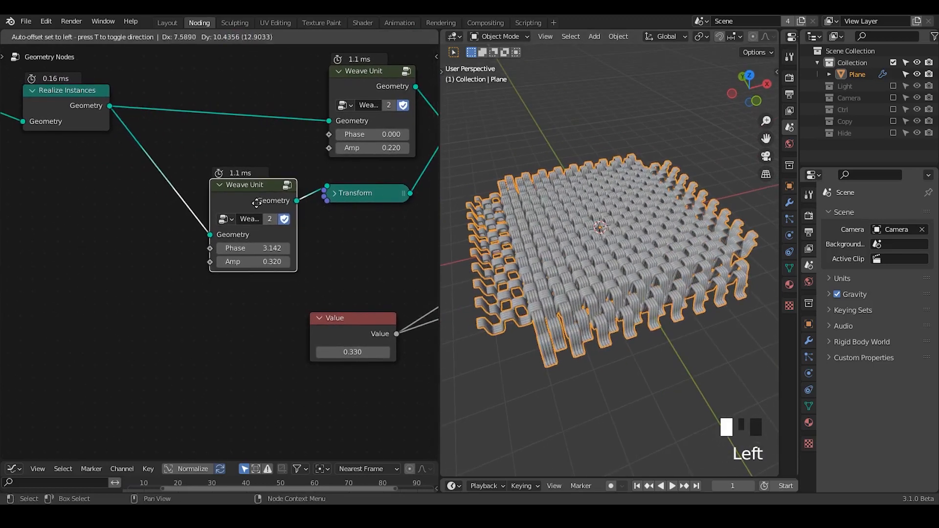
left_click_drag(334, 196, 351, 198)
right_click_drag(147, 171, 157, 112, "shift")
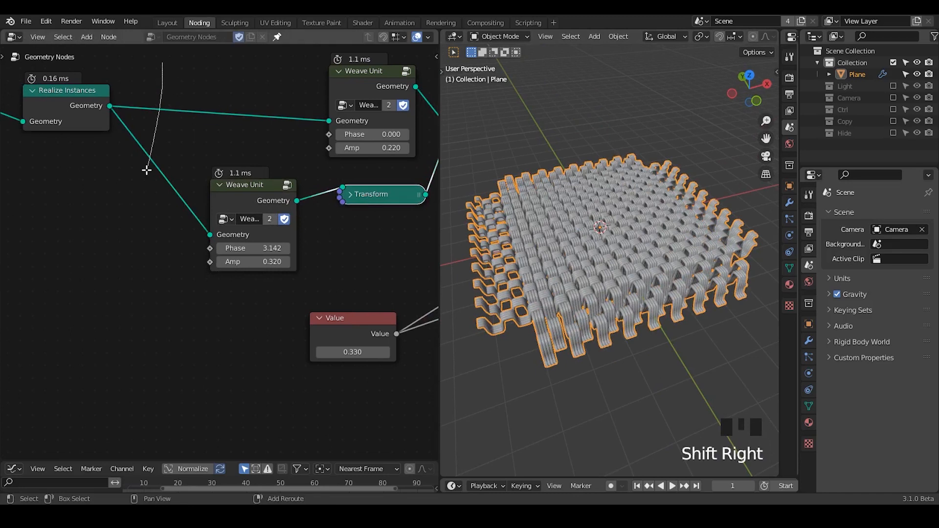
key("g")
left_click(189, 108)
- Add a G_Directional Falloff node, link its Falloff to the Amp of both Weave Units, and inspect the resulting weave
middle_click_drag(131, 230, 148, 221)
key("ctrl+a")
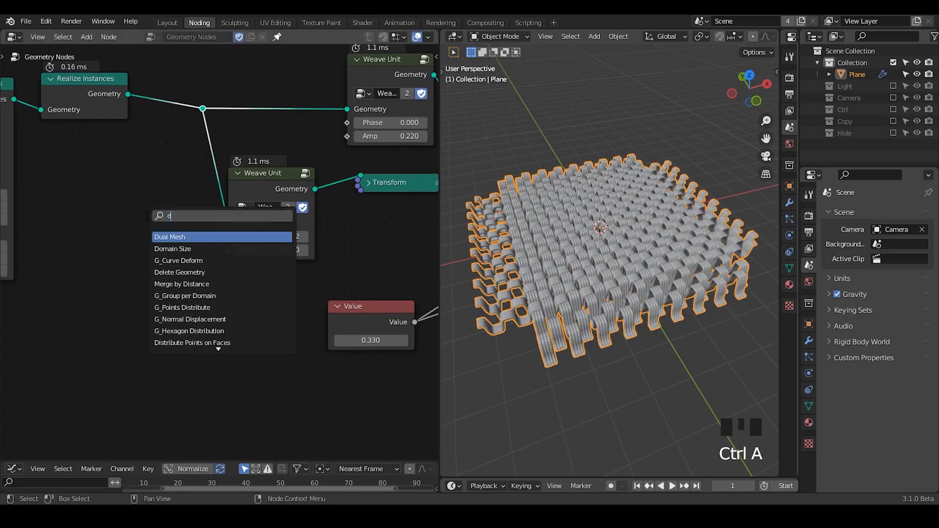
type("direction")
key("Return")
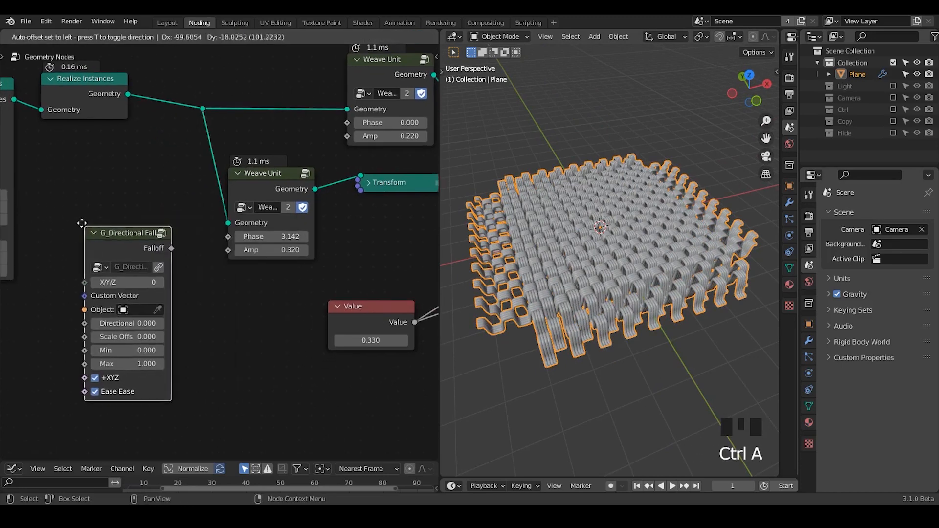
left_click(163, 232)
left_click_drag(169, 231, 347, 136)
left_click_drag(169, 231, 228, 250)
middle_click_drag(574, 225, 525, 130)
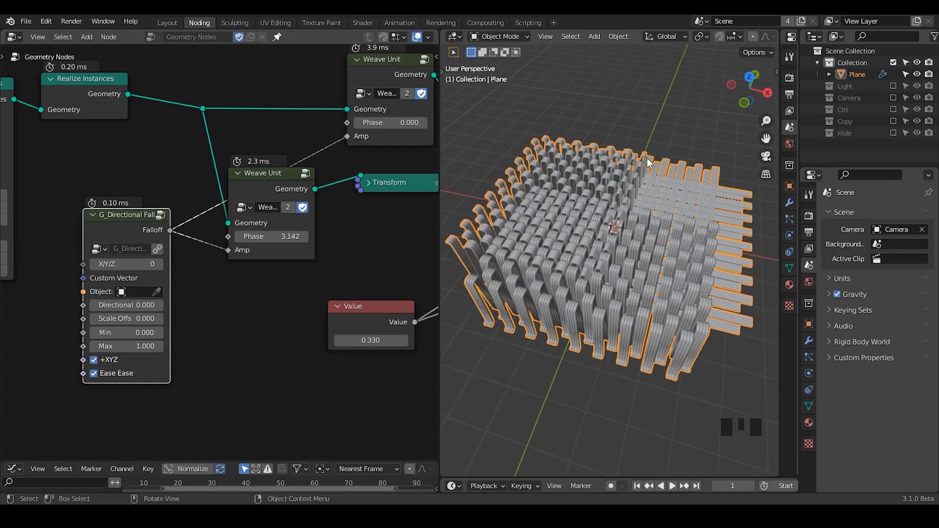
middle_click_drag(574, 262, 760, 117)
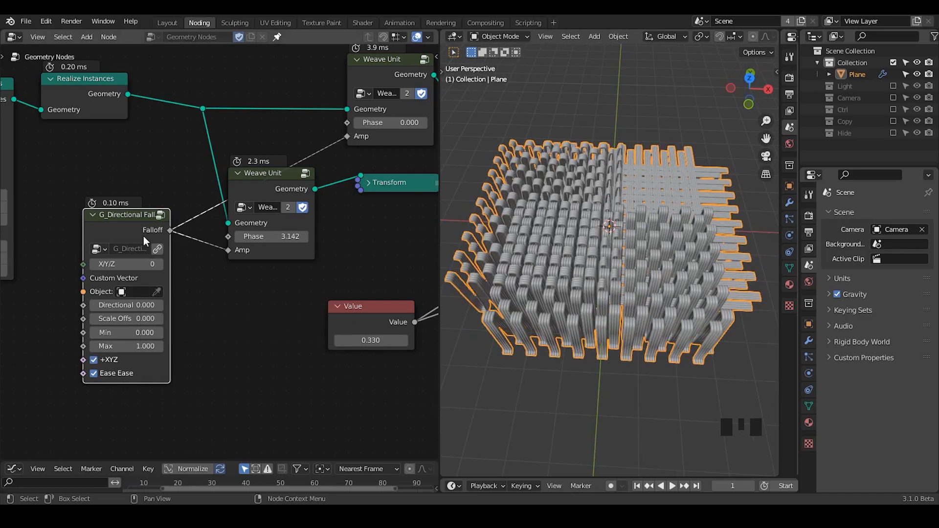
- Enable the Ctrl collection and assign its Controller empty as the directional falloff node's Object
left_click(893, 109)
left_click(817, 110)
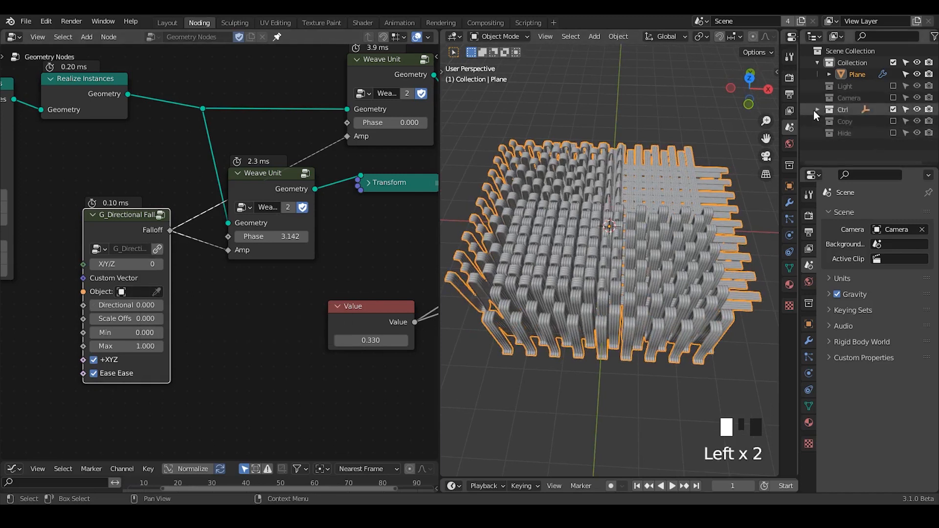
left_click_drag(158, 291, 864, 121)
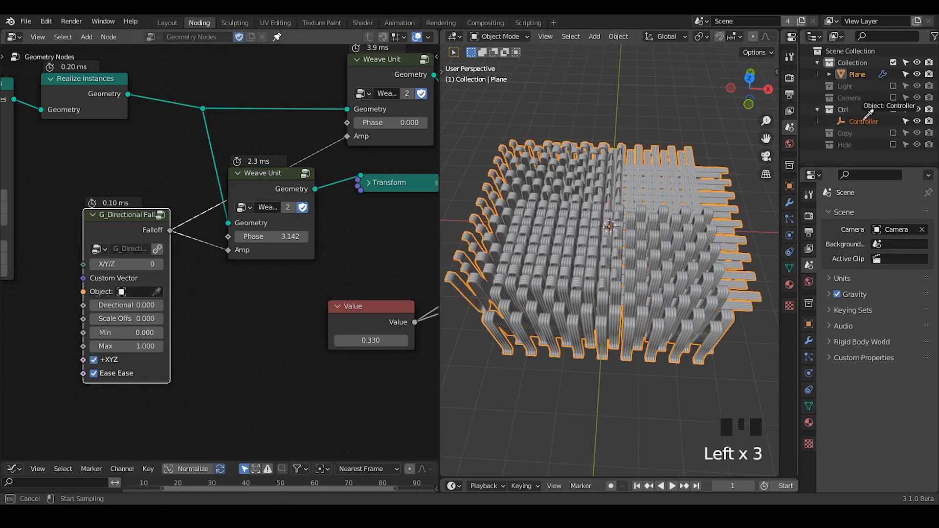
middle_click_drag(595, 248, 618, 237)
key("g")
key("x")
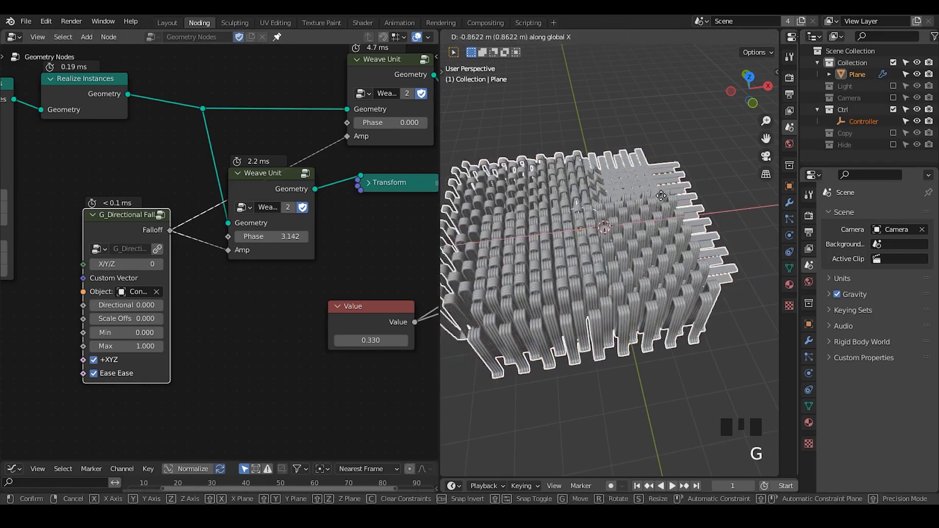
right_click(777, 120)
- Select the Controller empty and move it along the X axis to shift the falloff across the weave
left_click(864, 121)
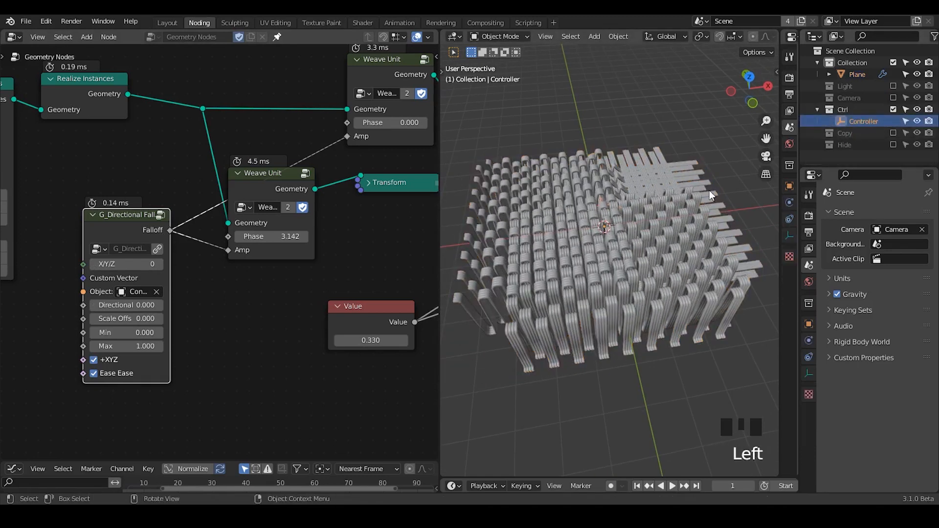
key("g")
key("x")
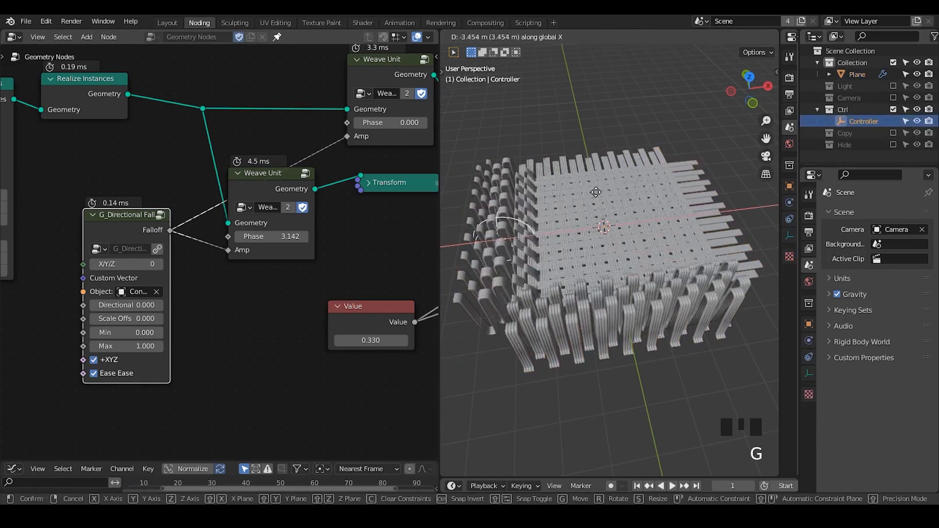
left_click(690, 183)
- Move the directional falloff node aside and route its two Amp links through a shared reroute
middle_click_drag(246, 255, 327, 216)
left_click_drag(217, 189, 107, 293)
right_click_drag(209, 211, 241, 262, "shift")
key("g")
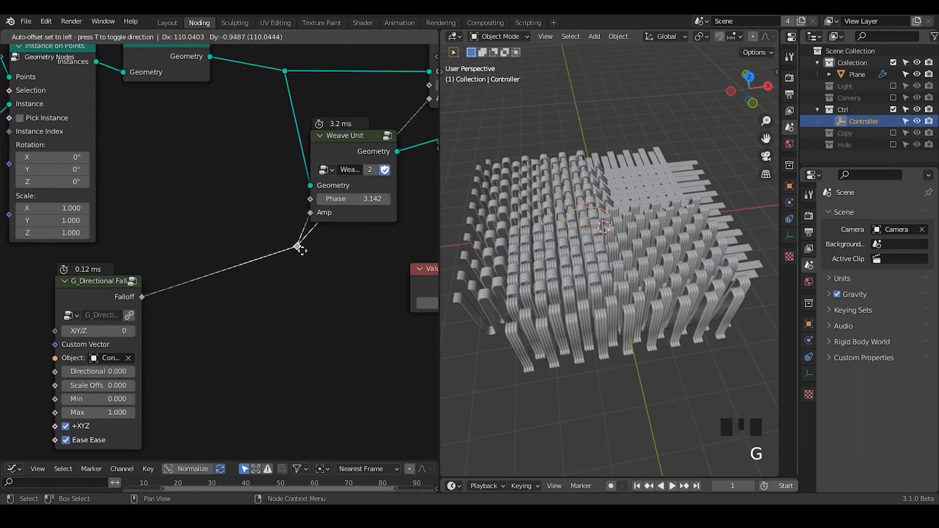
left_click(266, 275)
- Insert a Map Range node between the directional Falloff output and the Amp reroute
key("ctrl+a")
type("map range")
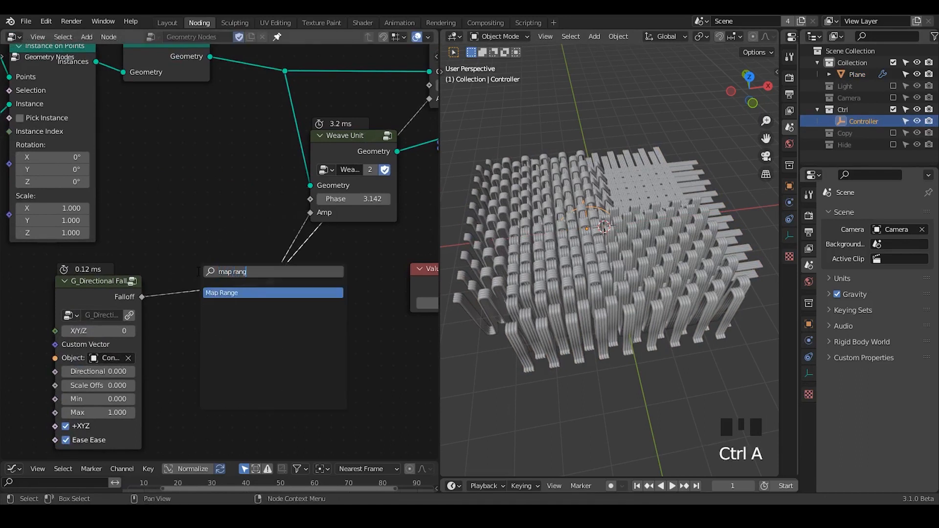
key("Return")
left_click(181, 263)
middle_click_drag(181, 263, 238, 187)
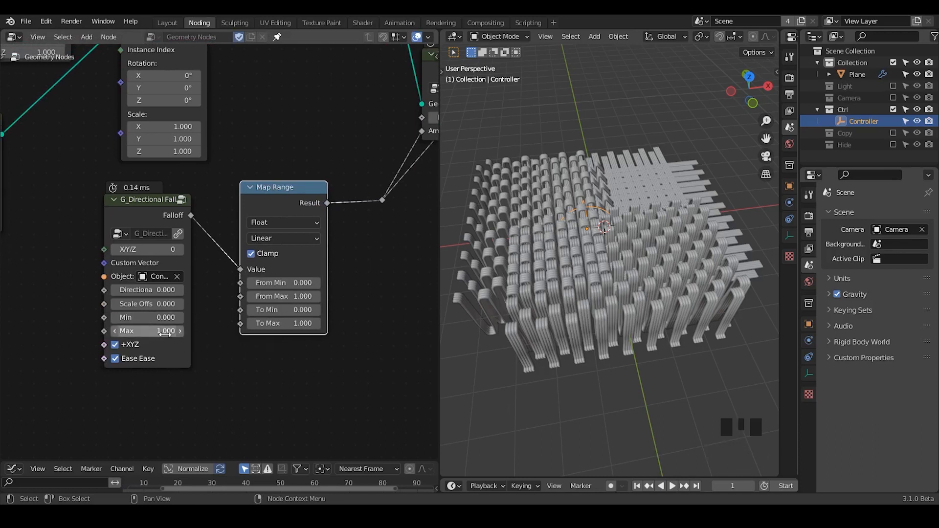
- Try Map Range values of To Min 2 and To Max 0, and slide the Controller along X to test them
left_click(292, 311)
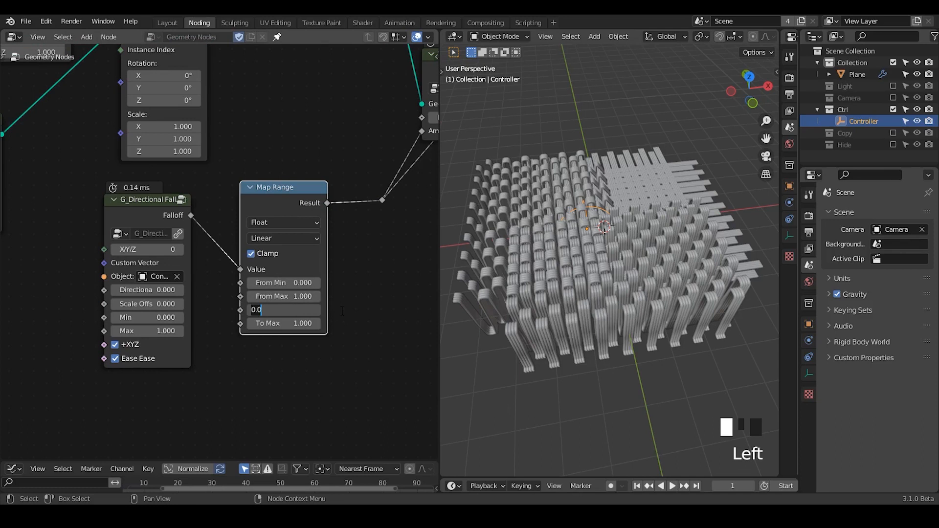
type("2")
key("Return")
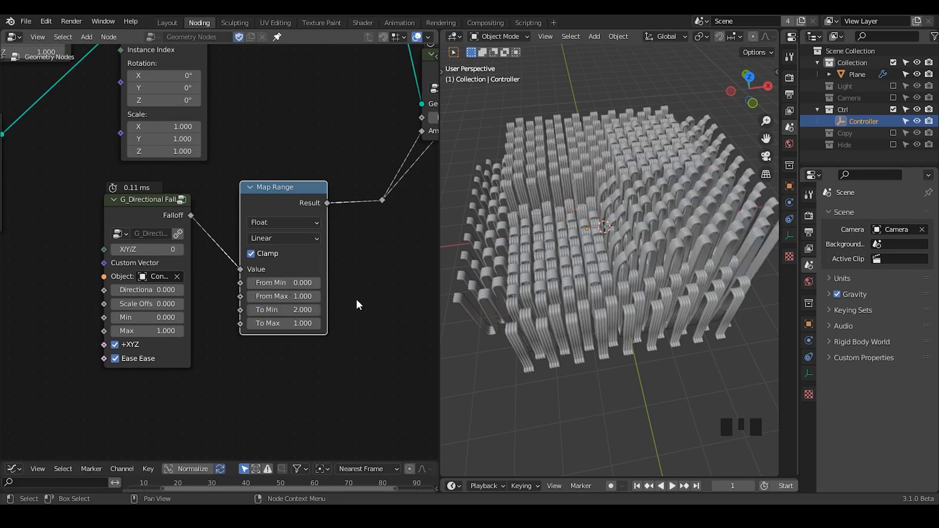
left_click(289, 323)
type("0")
key("Return")
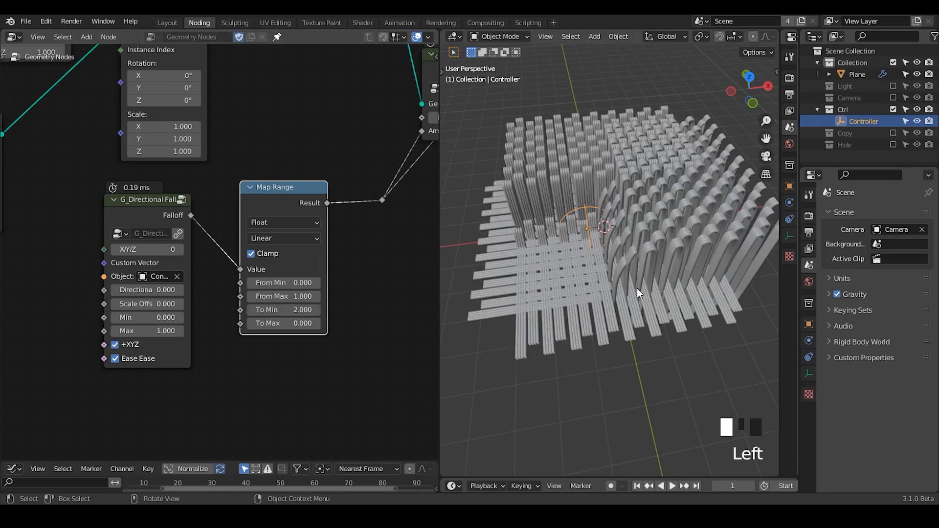
middle_click_drag(639, 293, 597, 235)
key("g")
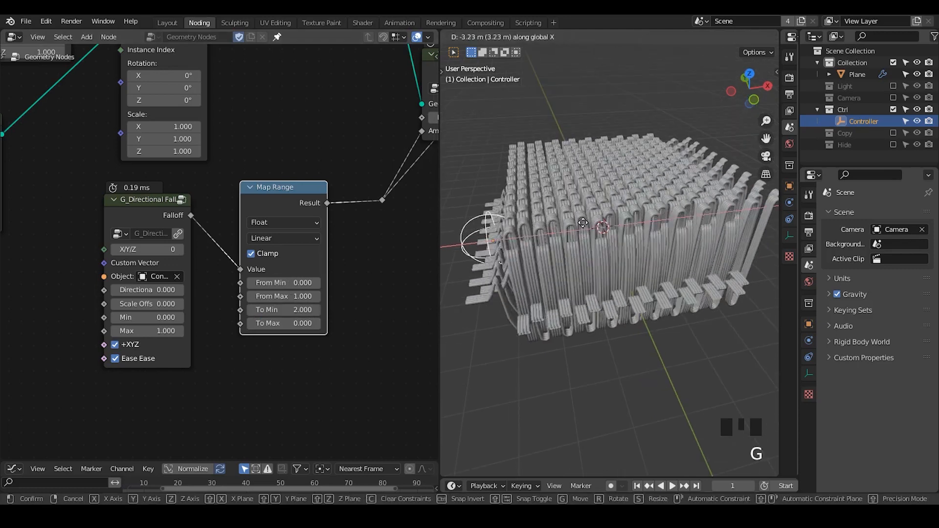
left_click(660, 226)
- Set the Map Range's To Max to 0.080 and To Min to 0.330, and test the falloff by moving the Controller along X
left_click_drag(284, 323, 298, 324, "shift")
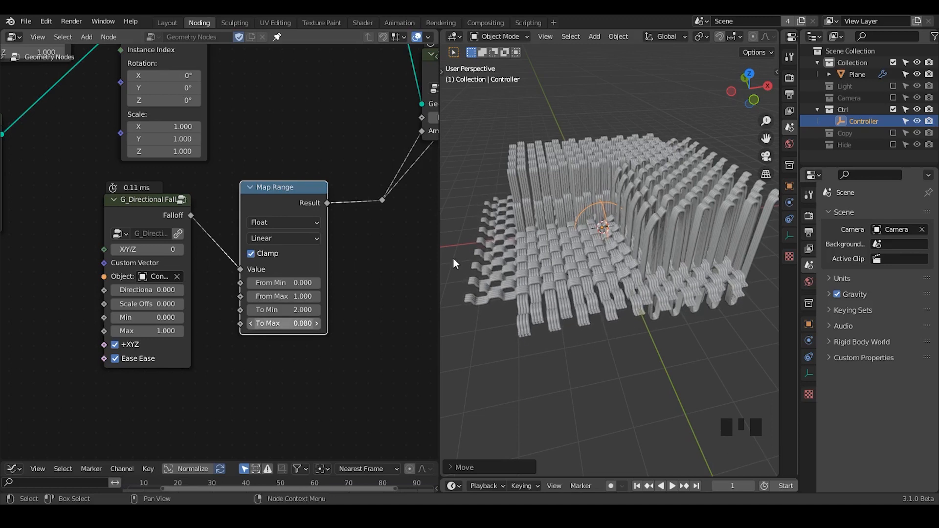
left_click_drag(284, 310, 249, 309)
key("g")
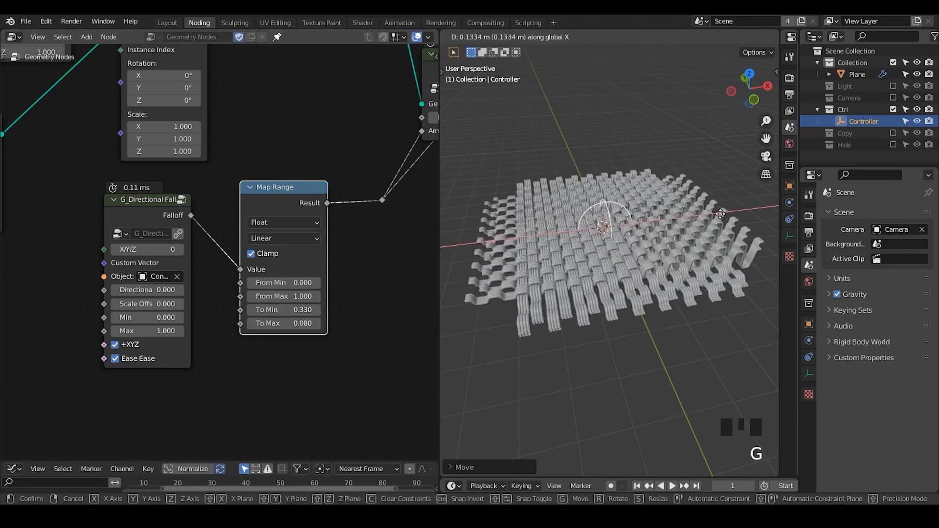
left_click(682, 228)
middle_click_drag(683, 228, 672, 237)
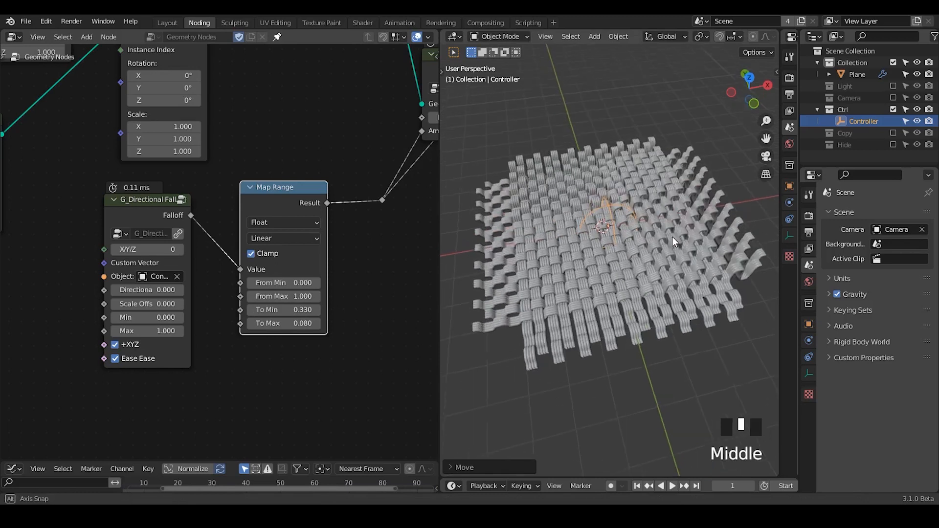
middle_click_drag(411, 235, 335, 258)
middle_click_drag(610, 239, 631, 265, "ctrl")
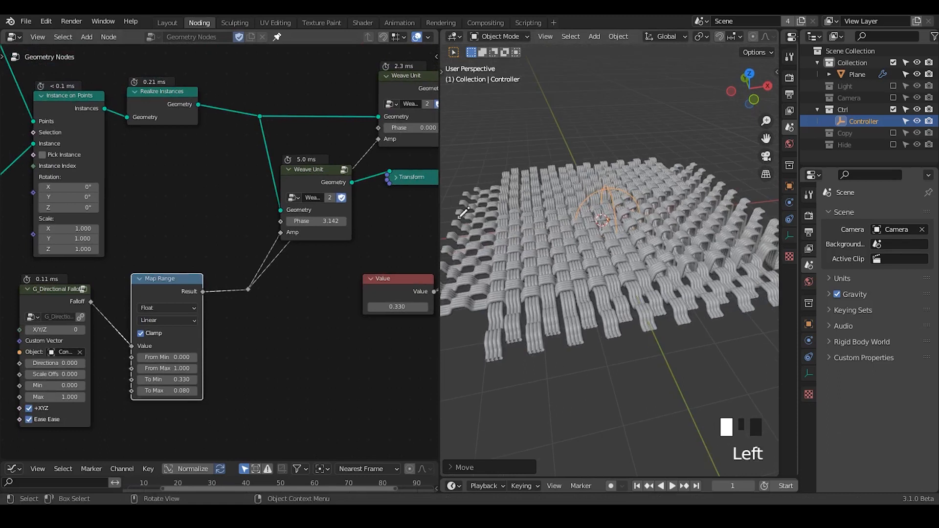
- Draw a freehand annotation line across the woven mesh and down its far side
left_click_drag(724, 334, 723, 331)
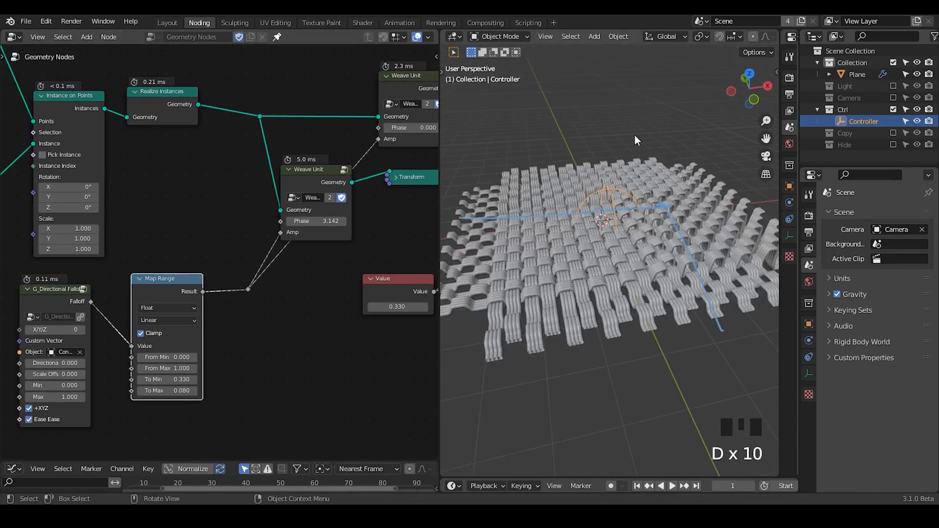
mouse_move(722, 243)
middle_mouse_down()
mouse_move(711, 228)
mouse_move(719, 247)
middle_mouse_up()
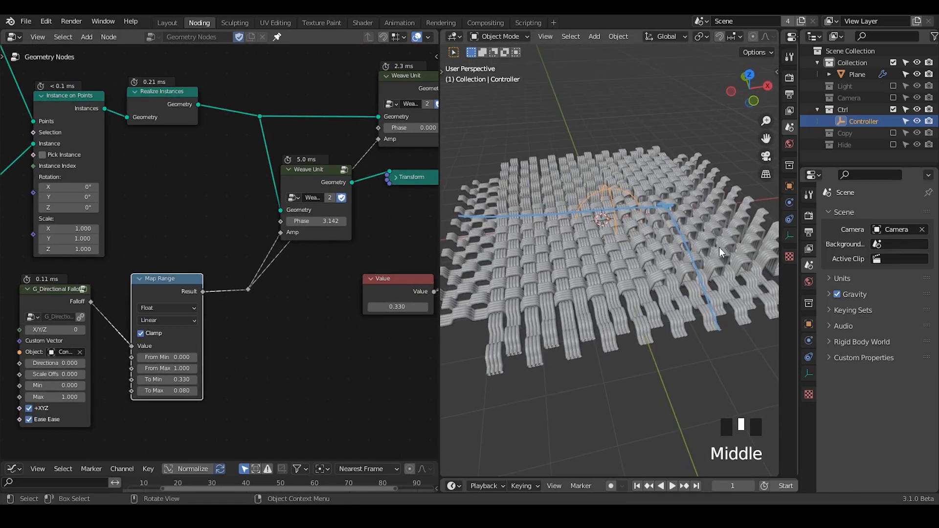
- Try a Trim Curve node after Realize Instances with End at 0.633, and remove it while keeping the links
middle_click_drag(269, 185, 216, 159)
key("ctrl+a")
type("trim")
key("Return")
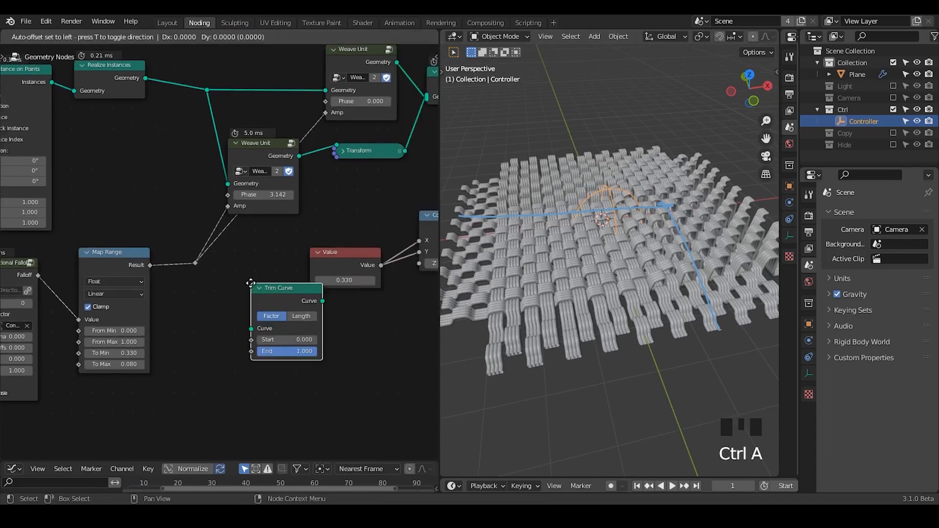
left_click(154, 85)
middle_click_drag(153, 85, 212, 94)
left_click_drag(210, 142, 184, 142)
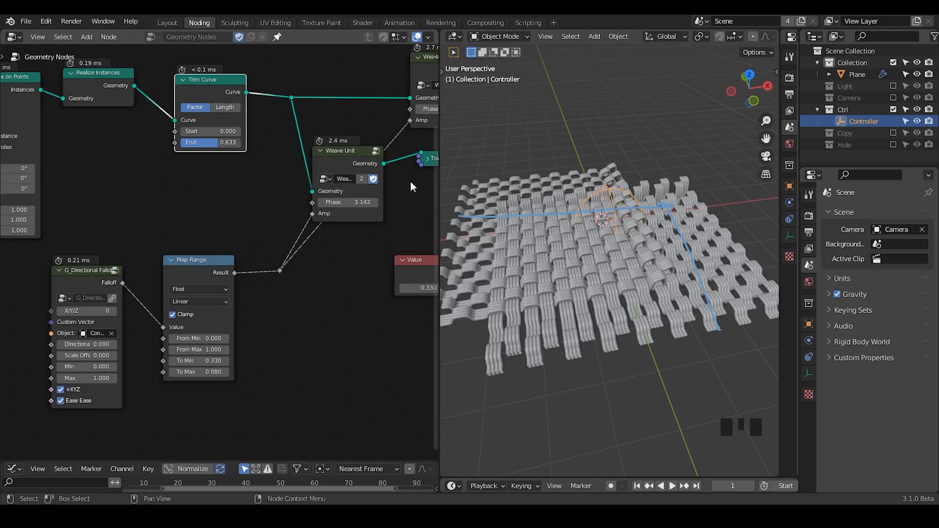
middle_click_drag(361, 227, 359, 227)
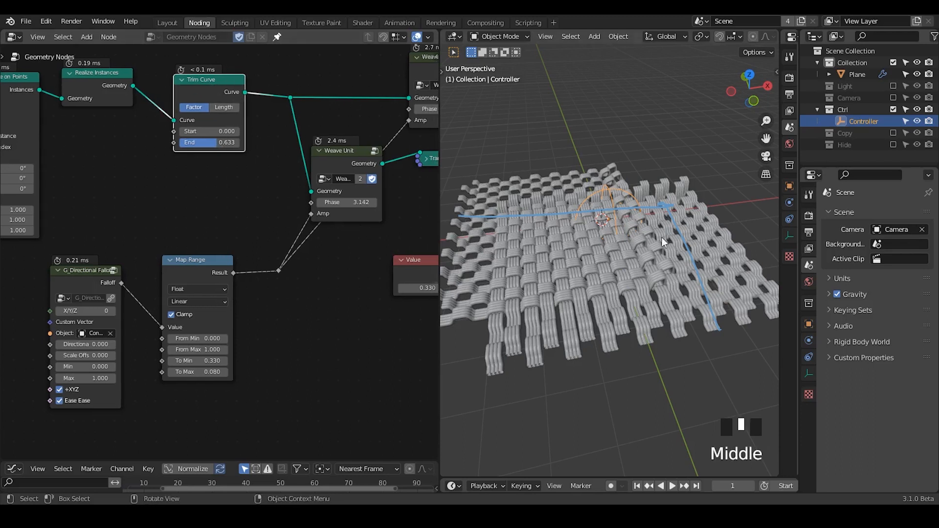
left_click(207, 87, "ctrl")
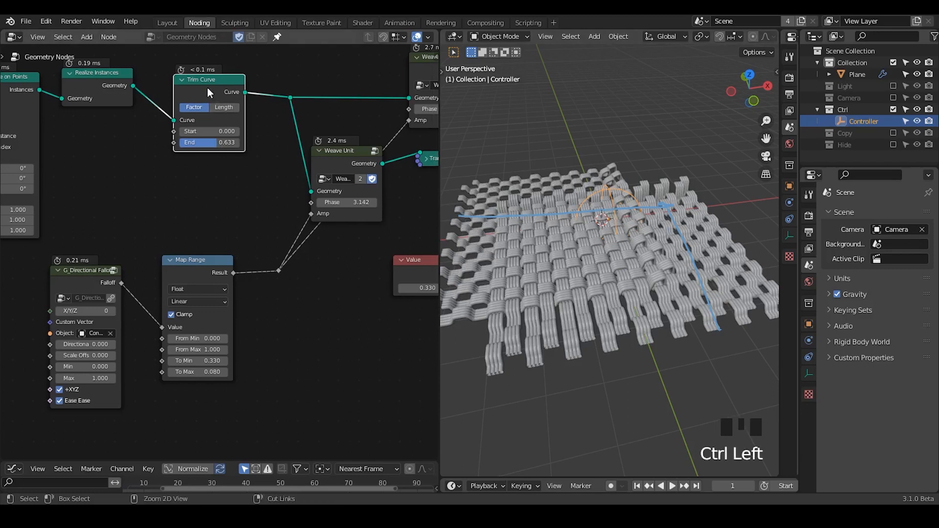
key("ctrl+x")
- Insert a Set Curve Radius node directly after Realize Instances
middle_click_drag(193, 158, 243, 162)
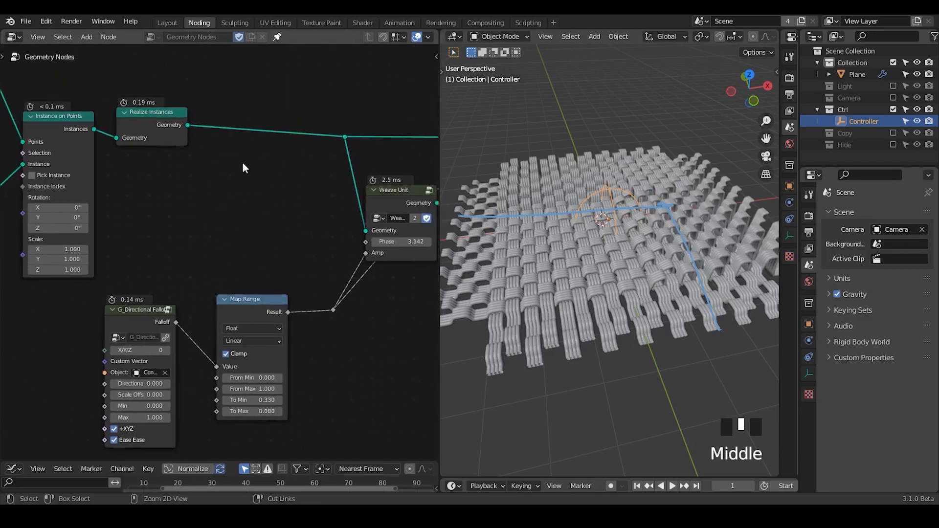
key("ctrl+a")
type("s")
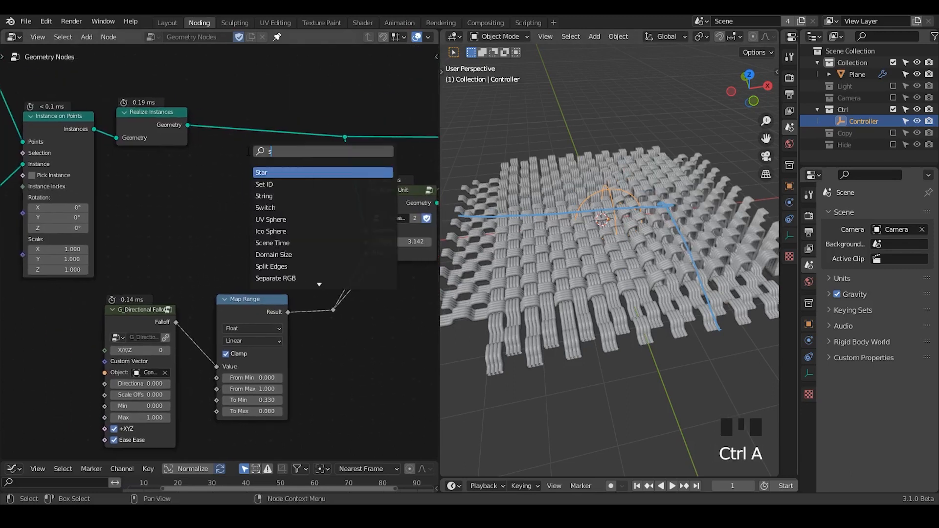
type("et curve r")
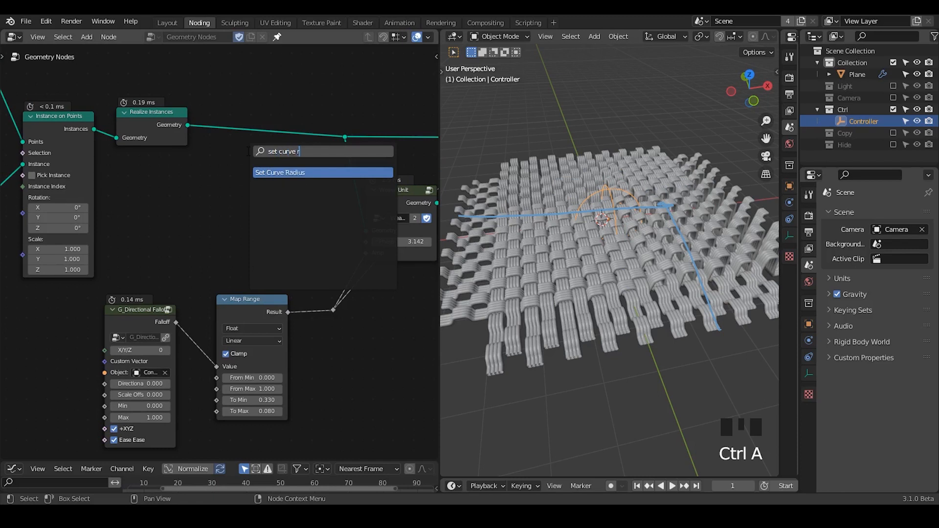
type("ad")
key("Return")
left_click(234, 109)
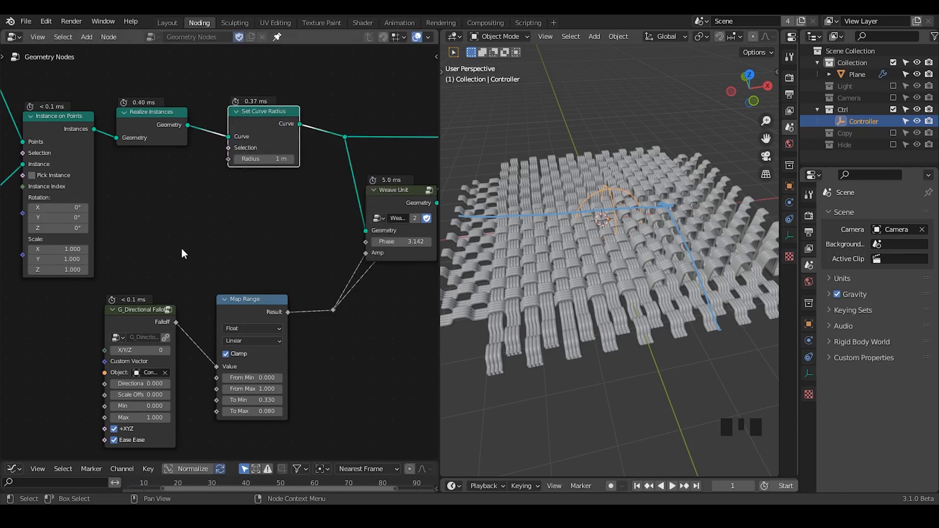
- Link the directional Falloff output to the Radius of Set Curve Radius and inspect the strands up close
left_click_drag(140, 323, 122, 324)
middle_click_drag(159, 324, 173, 295)
left_click_drag(168, 296, 221, 212)
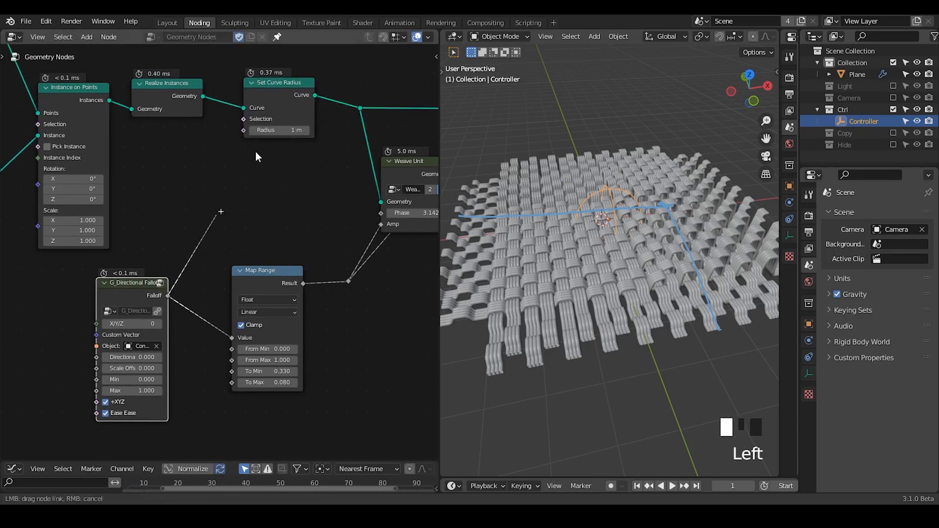
left_click_drag(248, 132, 248, 132)
left_click_drag(262, 100, 277, 99)
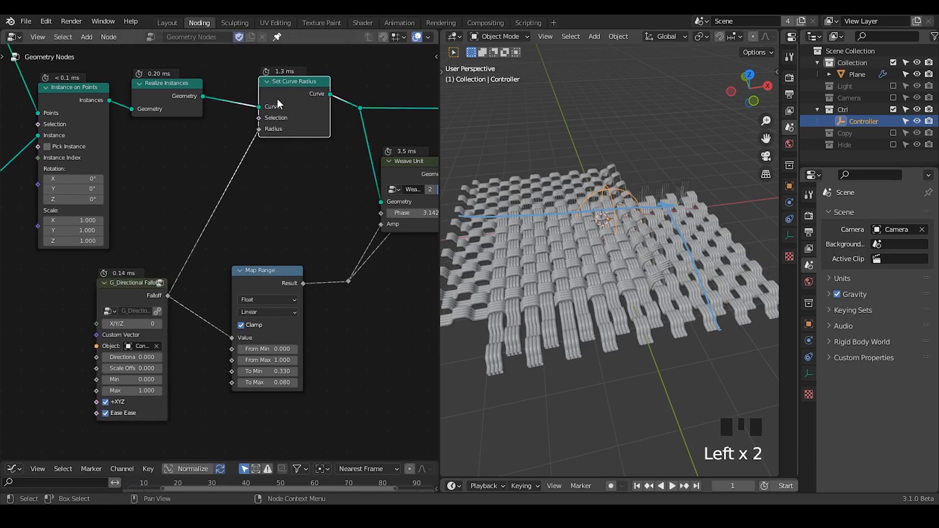
middle_click_drag(500, 221, 611, 235)
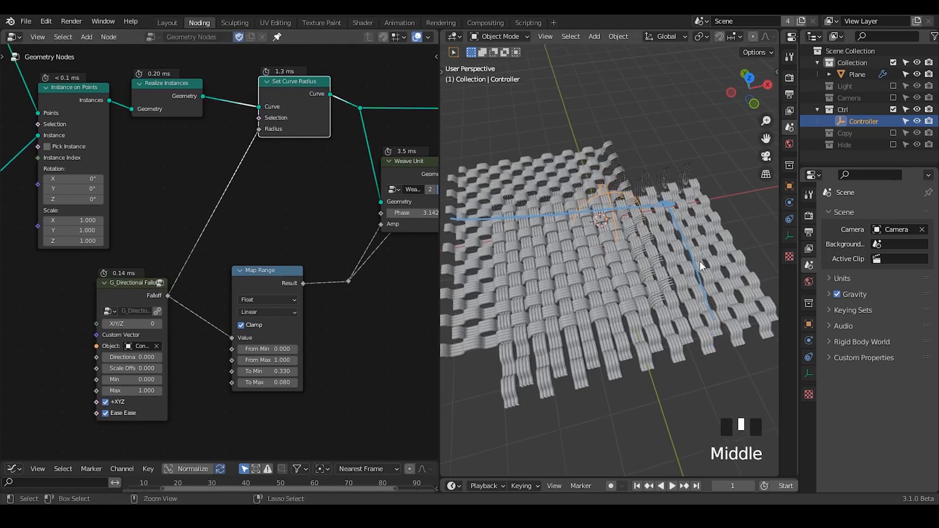
middle_click_drag(700, 261, 681, 100, "ctrl")
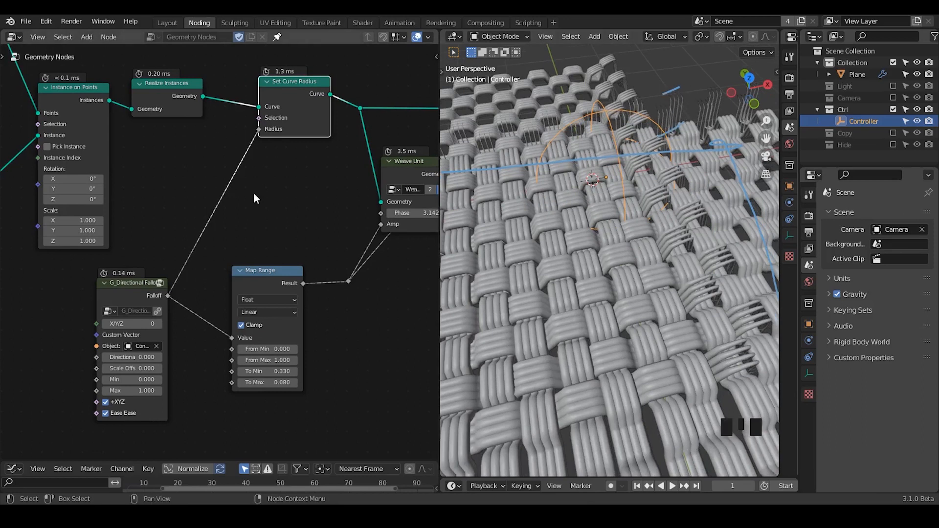
- Insert a ColorRamp node between the directional Falloff output and the Set Curve Radius input
key("ctrl+a")
type("col")
left_click(278, 227)
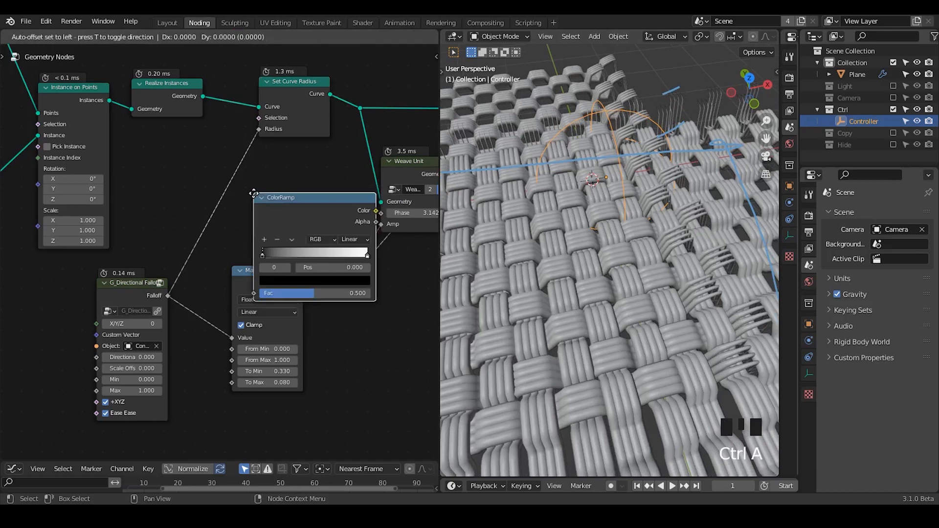
left_click(175, 174)
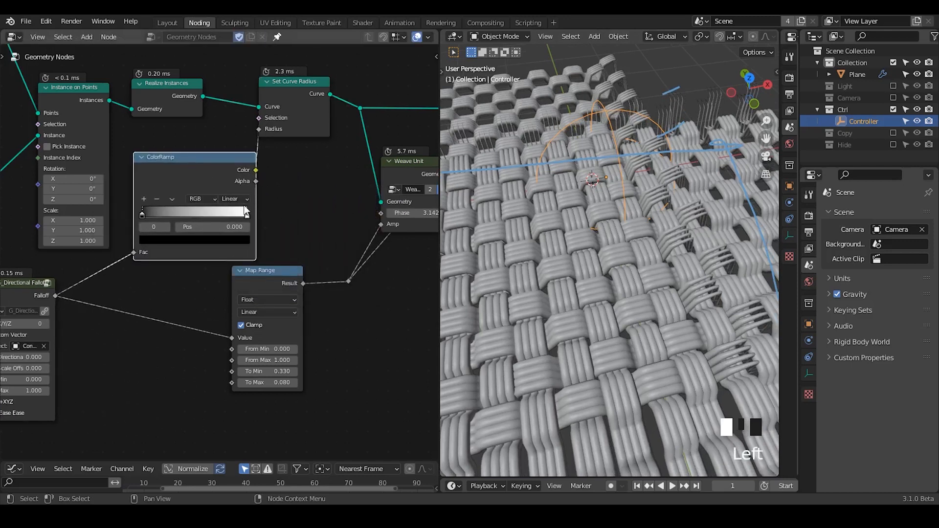
- Set the ColorRamp interpolation to Constant, place its white stop at 0.050, and shift the Map Range node aside
left_click(233, 199)
left_click(248, 257)
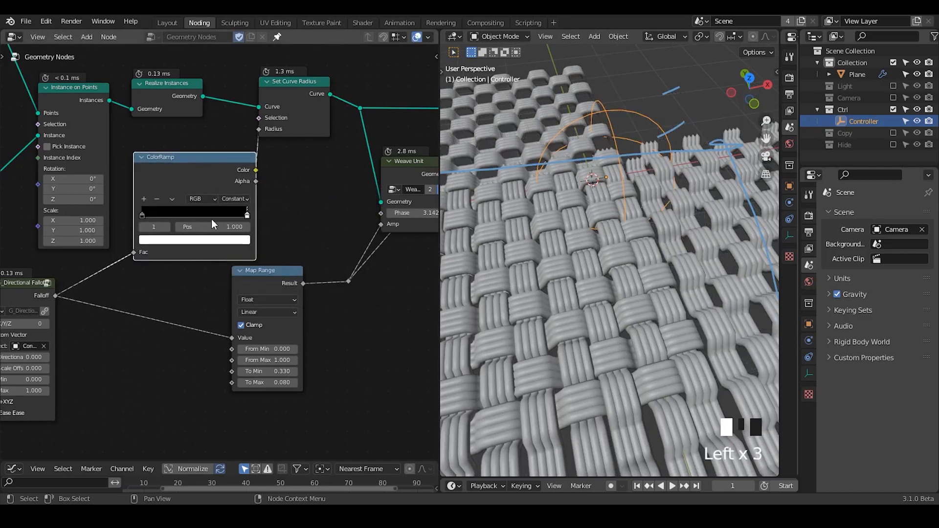
left_click_drag(211, 218, 141, 213)
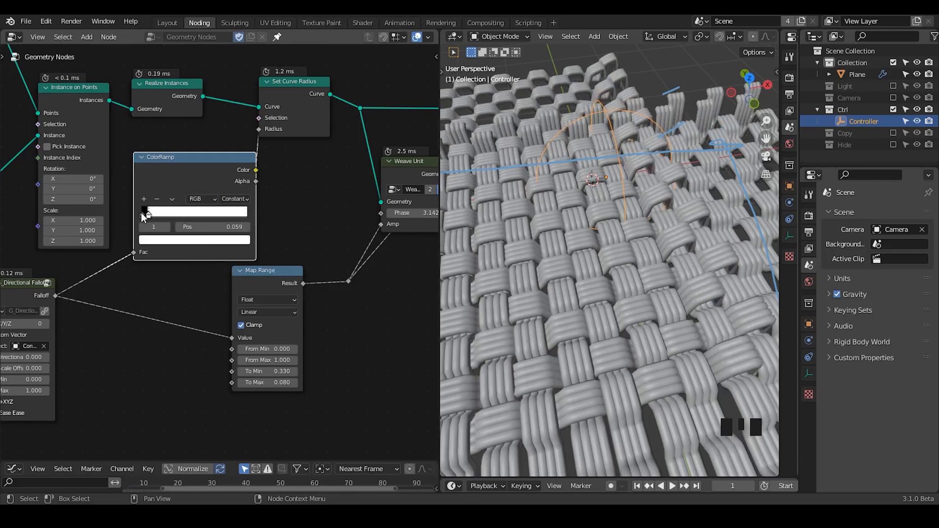
left_click_drag(274, 269, 296, 268)
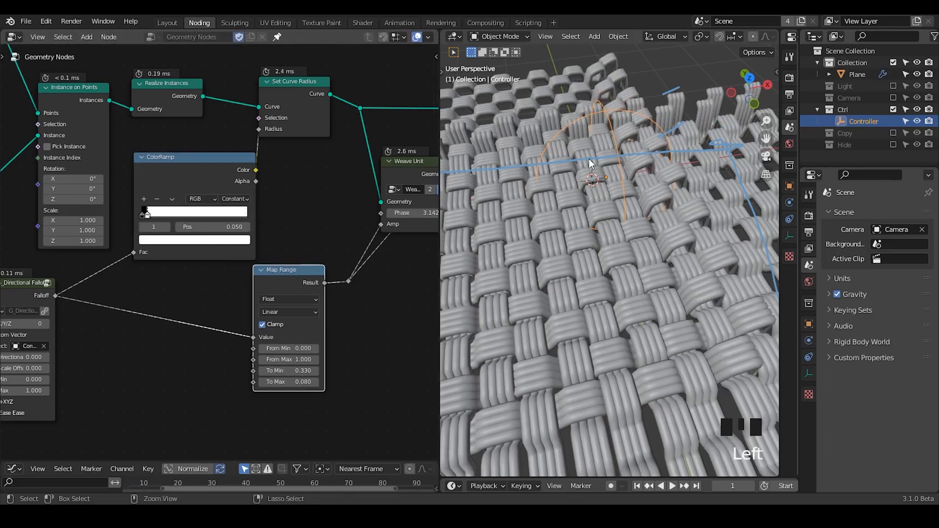
- Reposition the directional falloff node and slide the Controller back and forth along X to test the radius cutoff
mouse_move(580, 206)
middle_mouse_down("ctrl")
mouse_move(584, 229)
mouse_move(587, 203)
middle_mouse_up("ctrl")
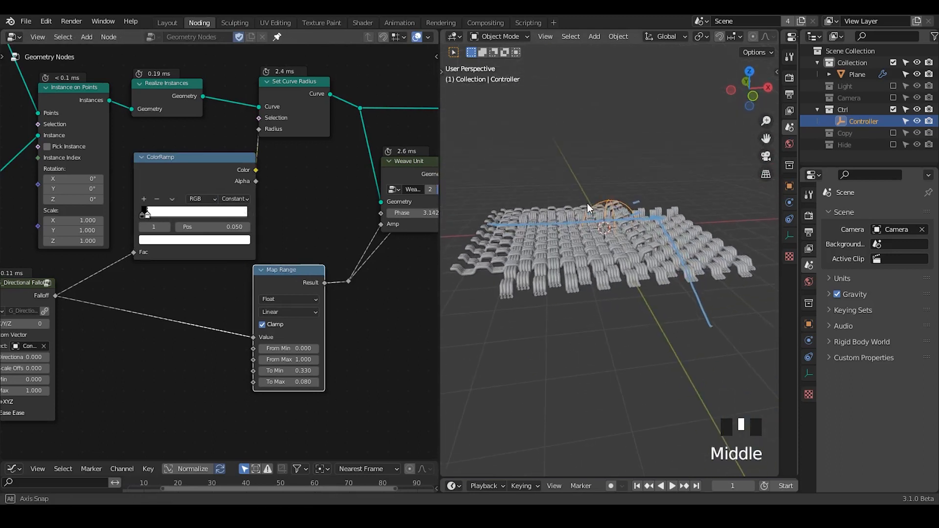
middle_click_drag(659, 275, 628, 217, "ctrl")
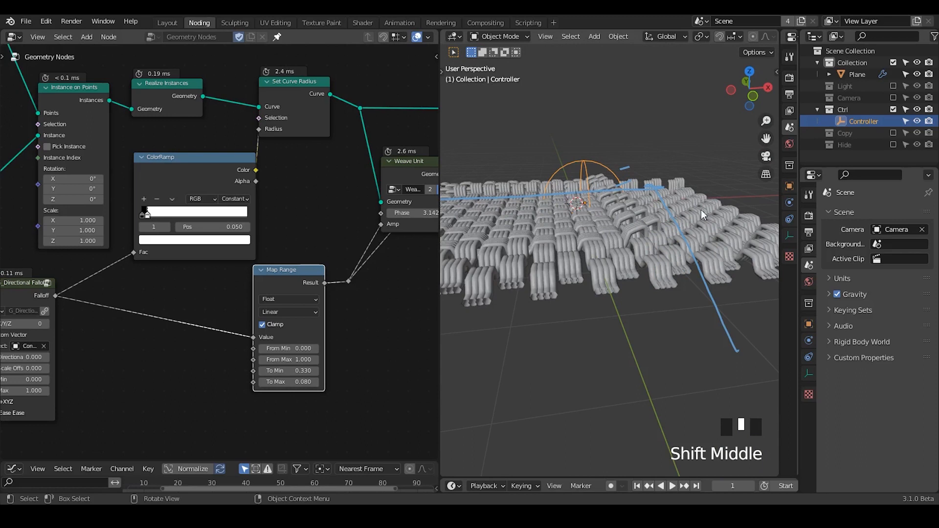
middle_click_drag(280, 299, 346, 274)
left_click_drag(88, 257, 119, 281)
key("g")
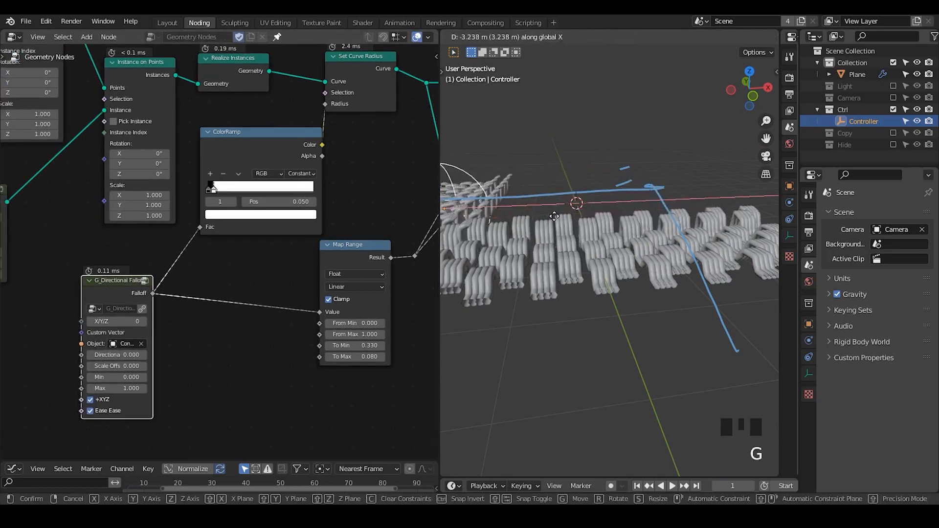
key("x")
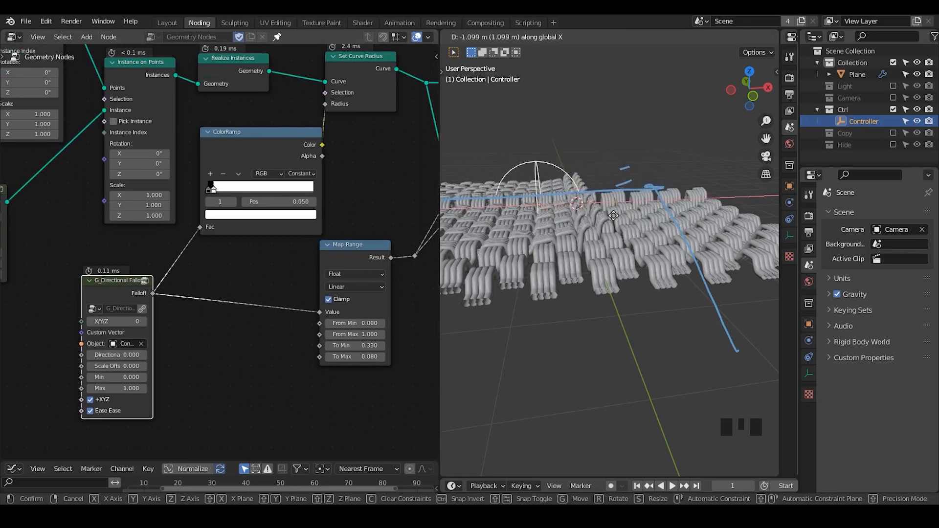
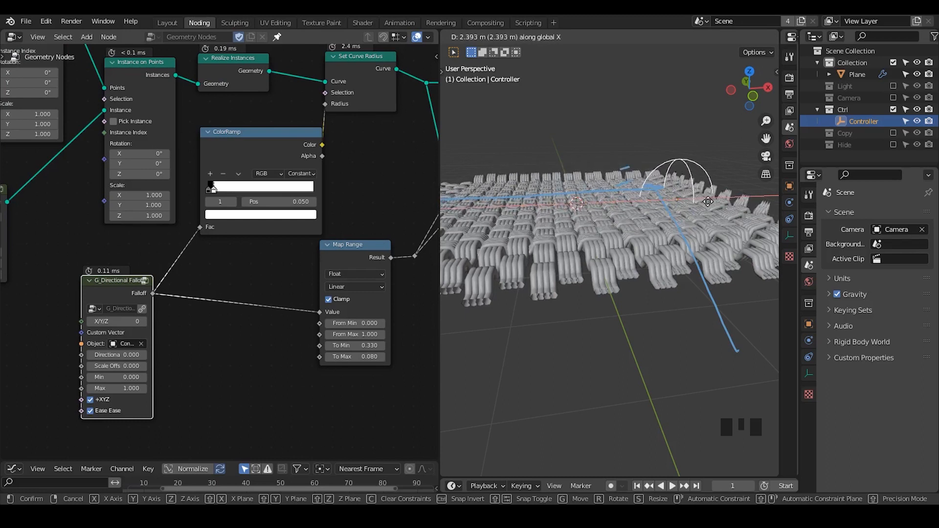
left_click(619, 214)
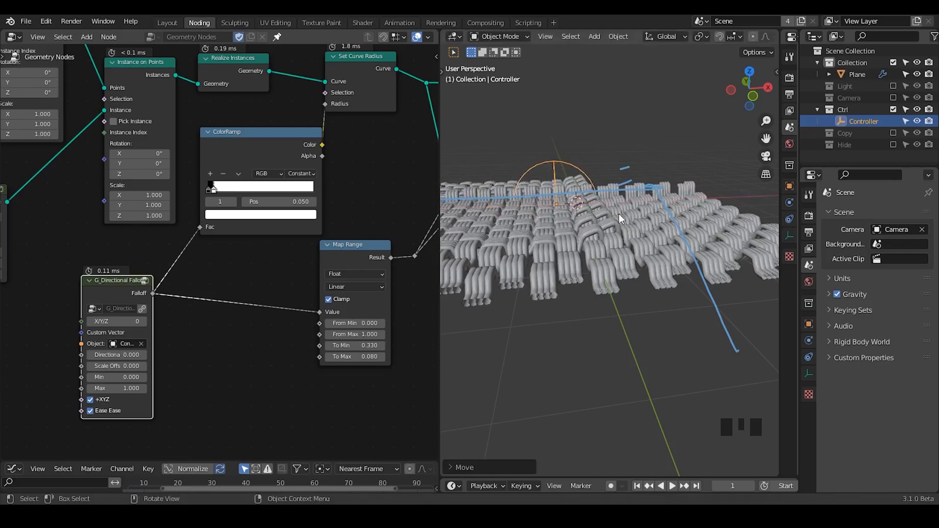
- Erase the freehand annotation lines over the woven mesh
mouse_move(619, 213)
middle_mouse_down()
mouse_move(625, 245)
mouse_move(595, 247)
middle_mouse_up()
middle_click_drag(595, 247, 613, 235, "shift")
right_click_drag(632, 175, 479, 220)
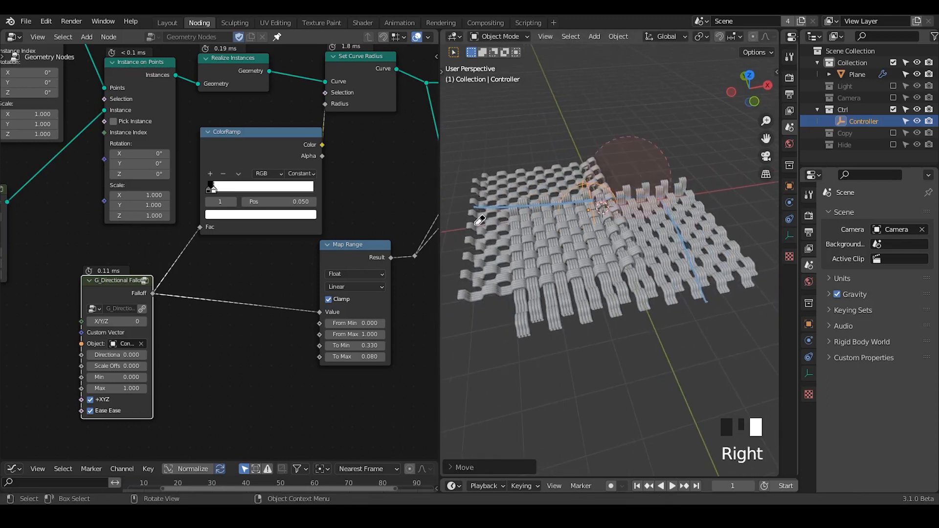
right_click_drag(690, 328, 677, 325)
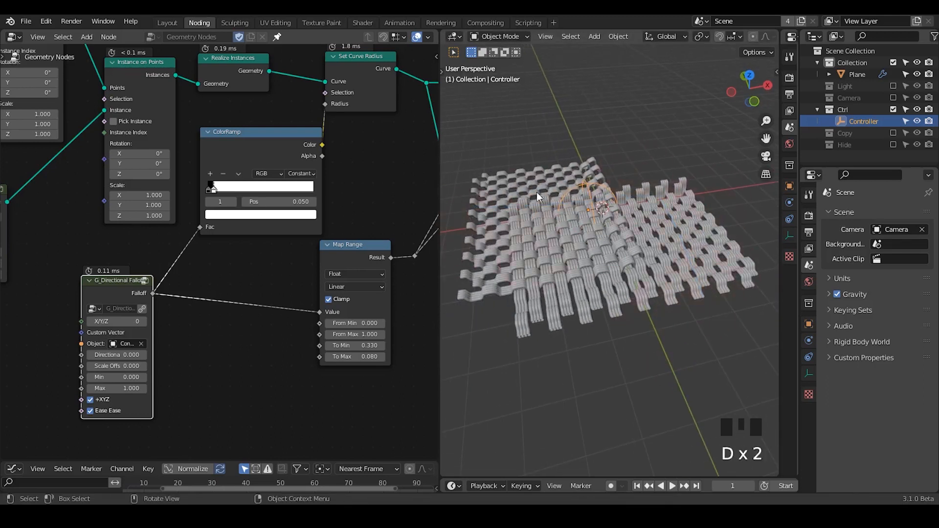
- Examine the G_Sin Function node inside the upper Weave Unit group, and return to the parent node tree
middle_click_drag(397, 210, 63, 244)
middle_click_drag(293, 174, 154, 174)
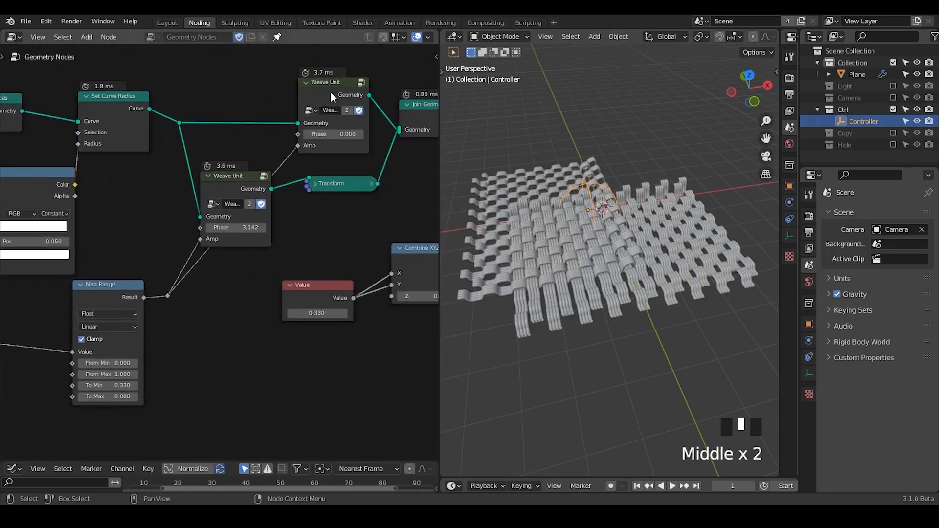
left_click(331, 93)
key("Tab")
middle_click_drag(373, 212, 349, 215)
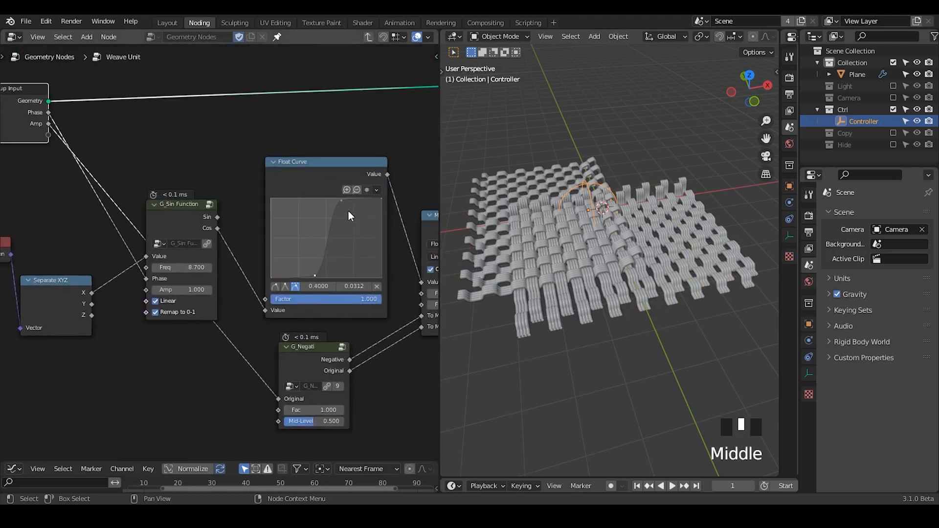
left_click_drag(171, 211, 162, 217)
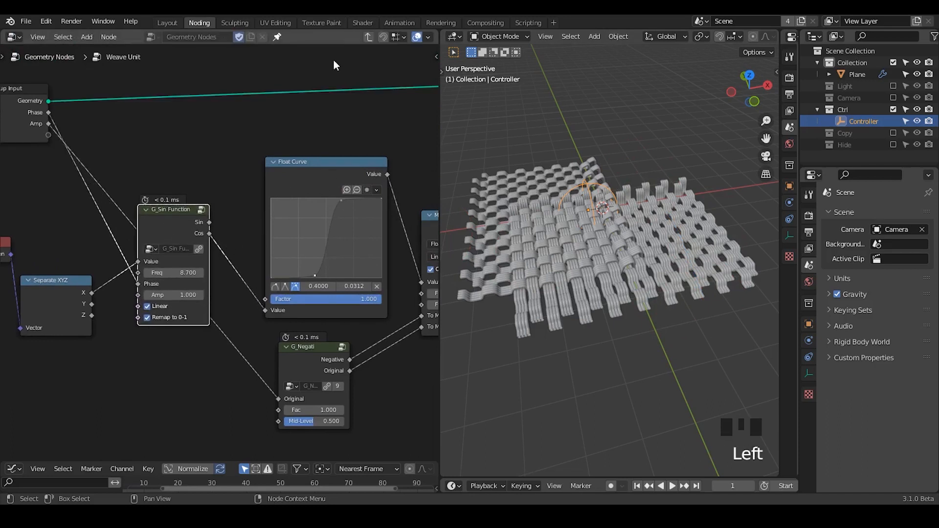
left_click(368, 36)
- Move the directional falloff node closer to the Map Range node
middle_click_drag(123, 343, 67, 269)
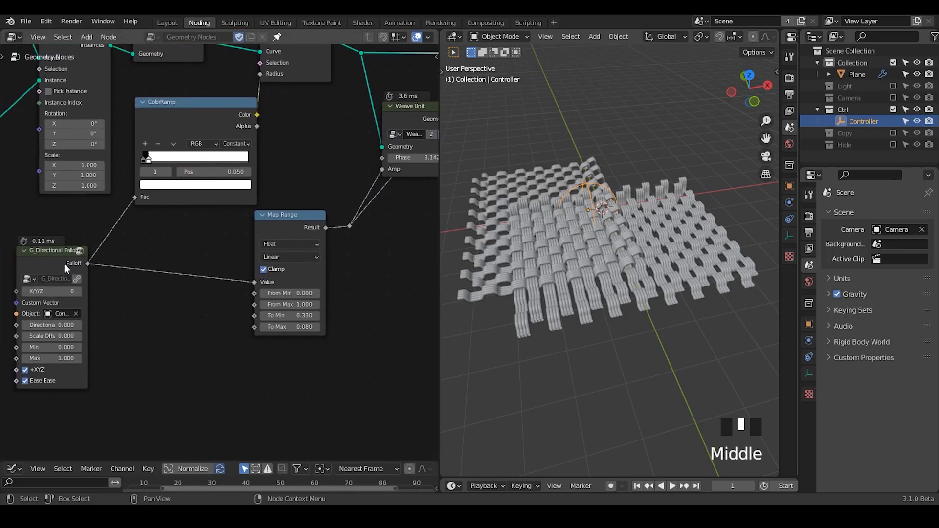
left_click_drag(67, 268, 82, 278)
key("shift+ctrl+alt+q")
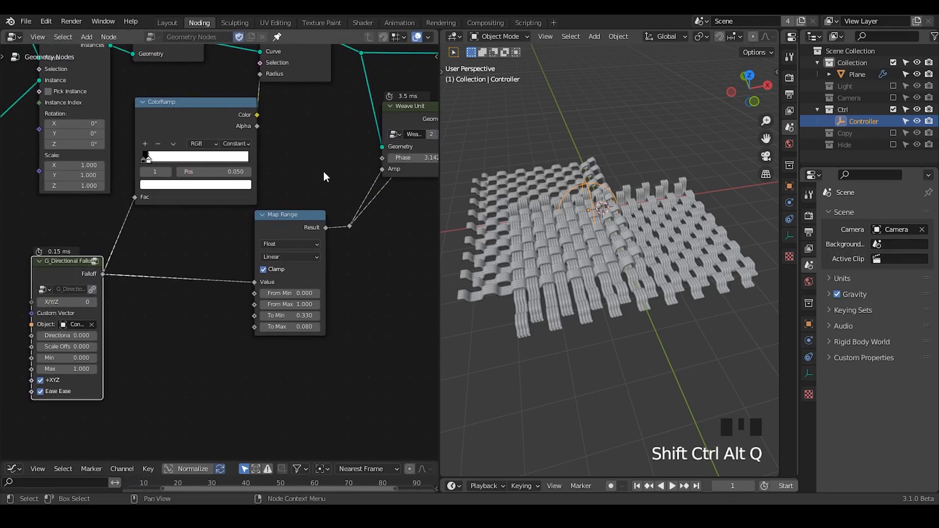
left_click_drag(53, 276, 76, 289)
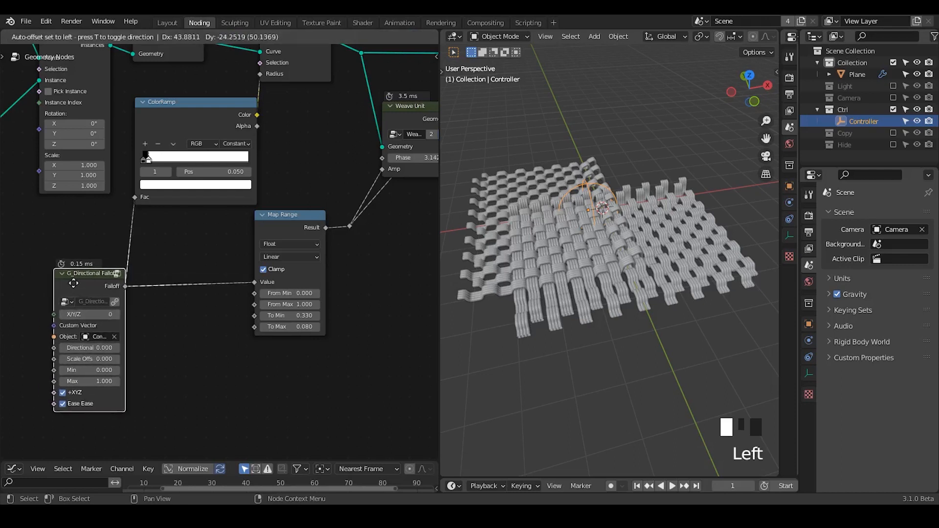
- Move the Controller along negative X to shift where the mesh strands fall off
middle_click_drag(578, 222, 580, 245)
key("g")
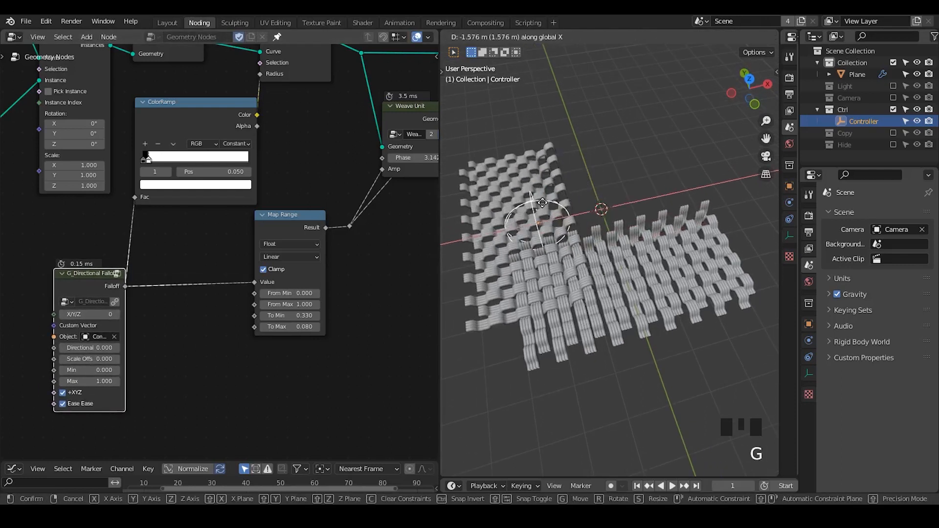
left_click(530, 201)
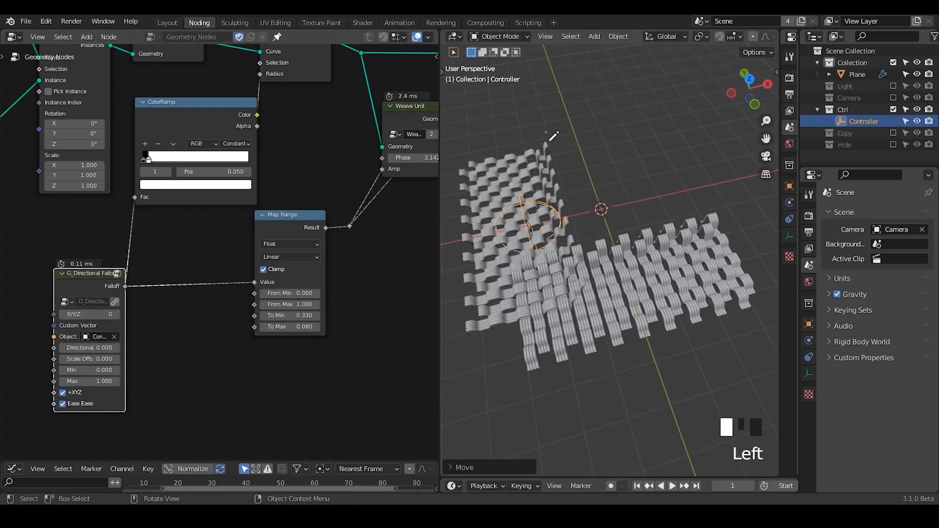
- Draw annotation lines along the mesh's two straight falloff edges, and nudge the G_Directional Falloff node closer to the Map Range node
left_click_drag(578, 282, 585, 320)
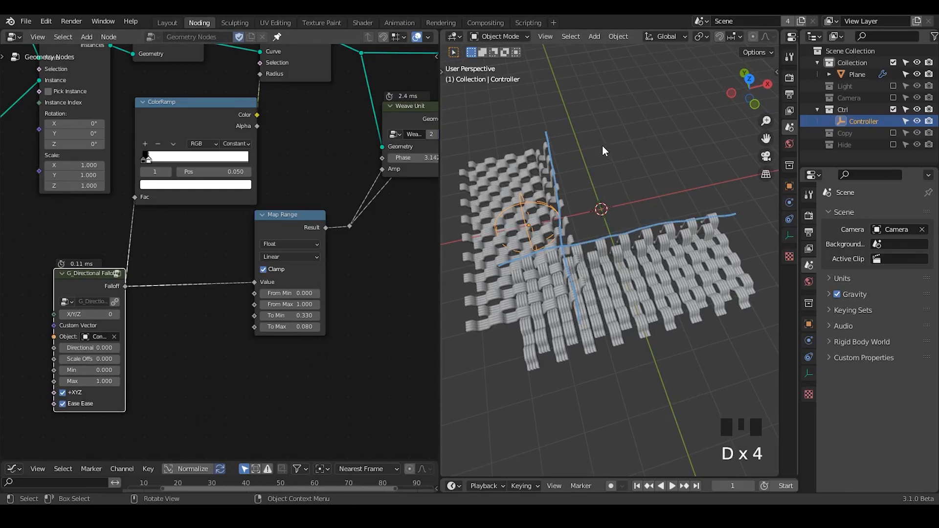
left_click_drag(56, 288, 68, 283)
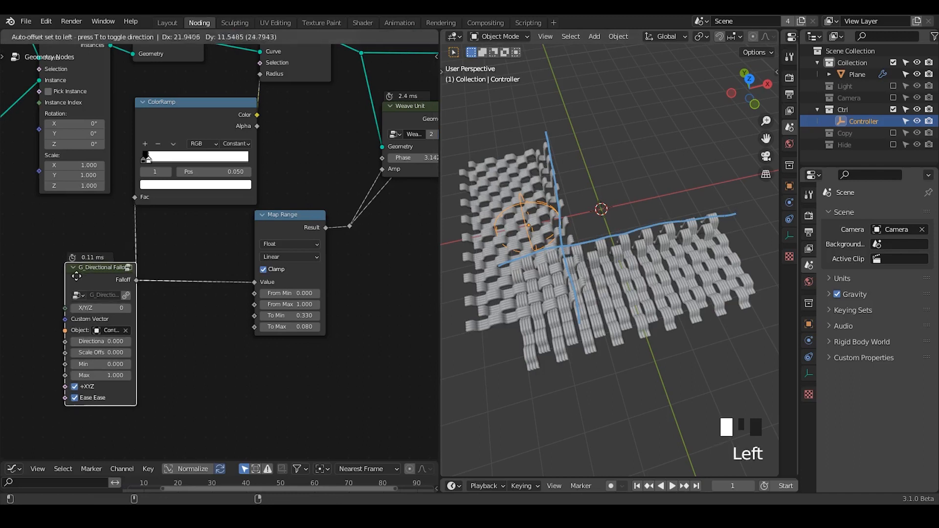
middle_click_drag(64, 319, 146, 267)
left_click_drag(146, 266, 135, 265)
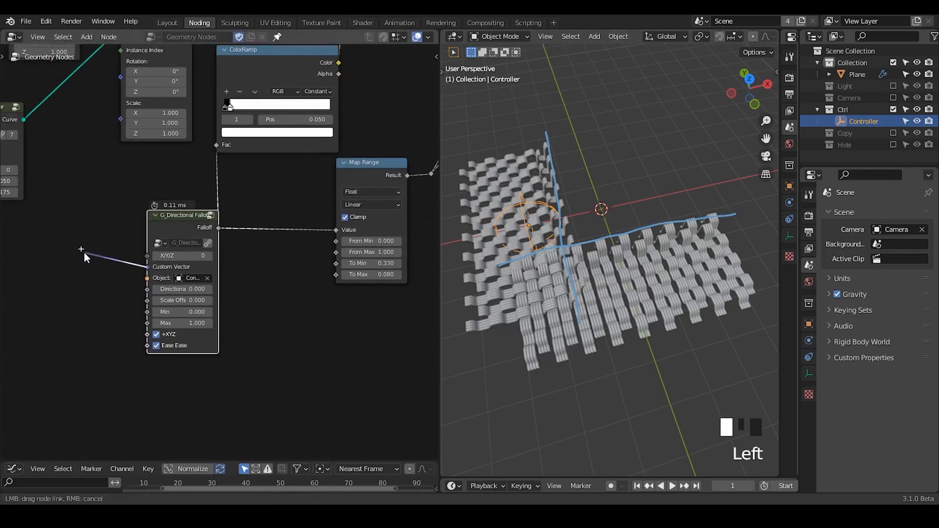
left_click_drag(83, 251, 83, 252)
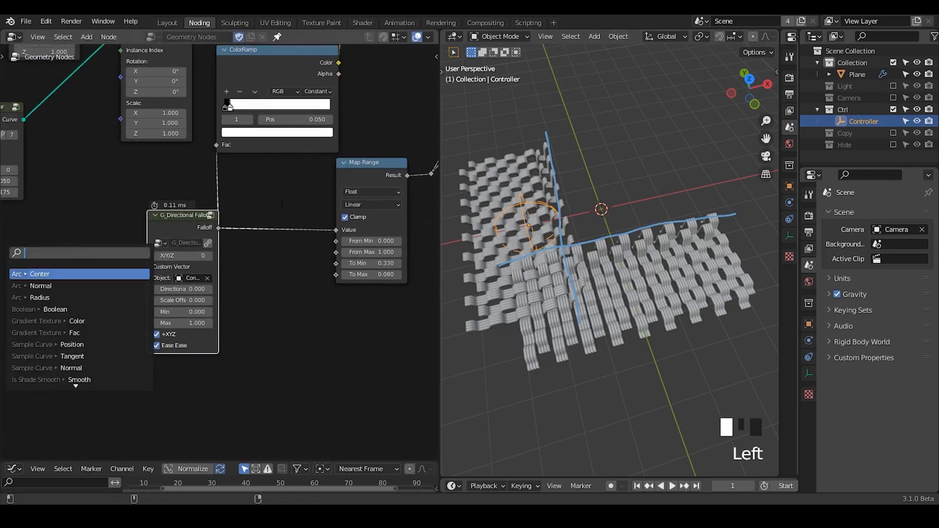
- Move the G_Directional Falloff node and all nodes downstream of Realize Instances further along to make room in the node tree
middle_click_drag(229, 277, 89, 362)
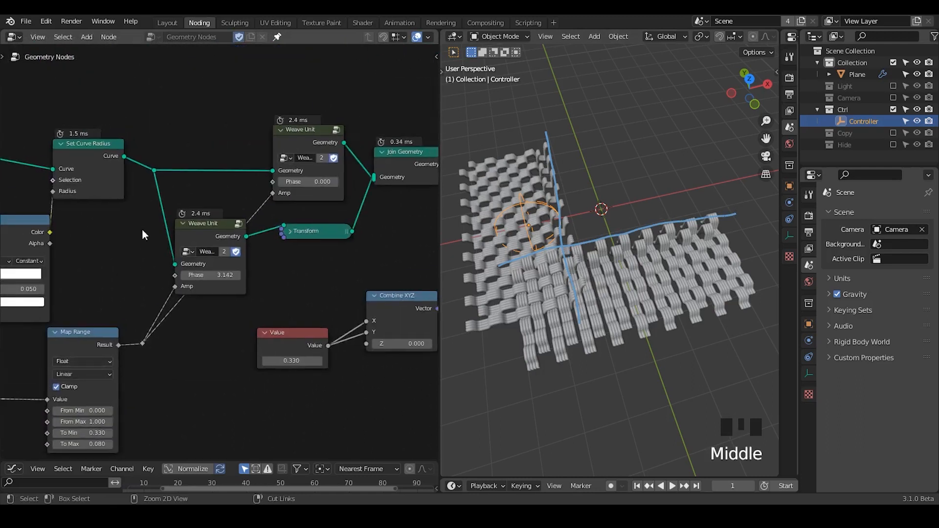
middle_click_drag(141, 230, 224, 231, "ctrl")
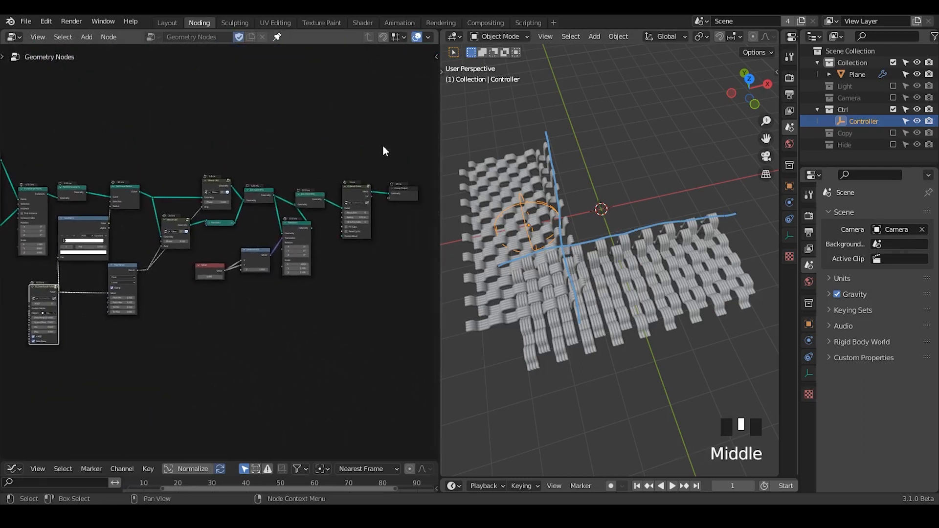
left_click_drag(401, 130, 93, 352)
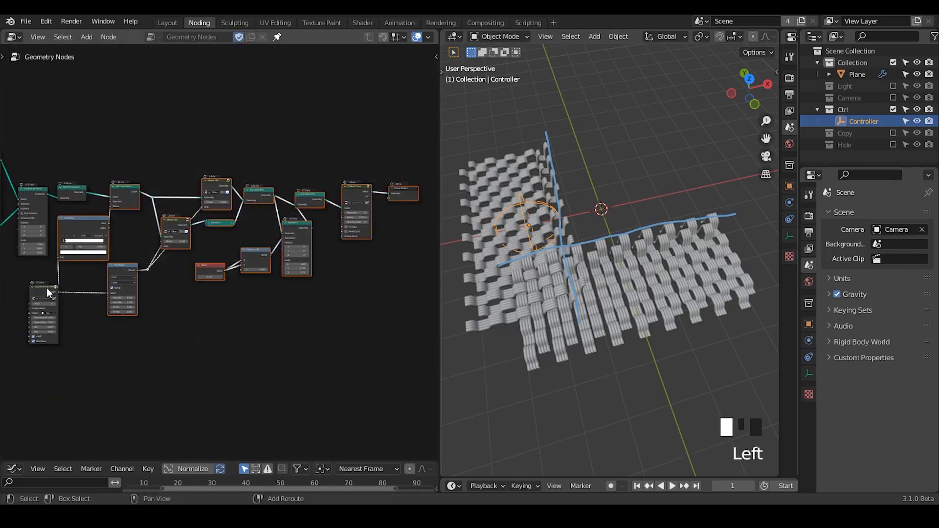
left_click(39, 283, "shift")
left_click(46, 285, "shift")
key("g")
left_click(151, 257)
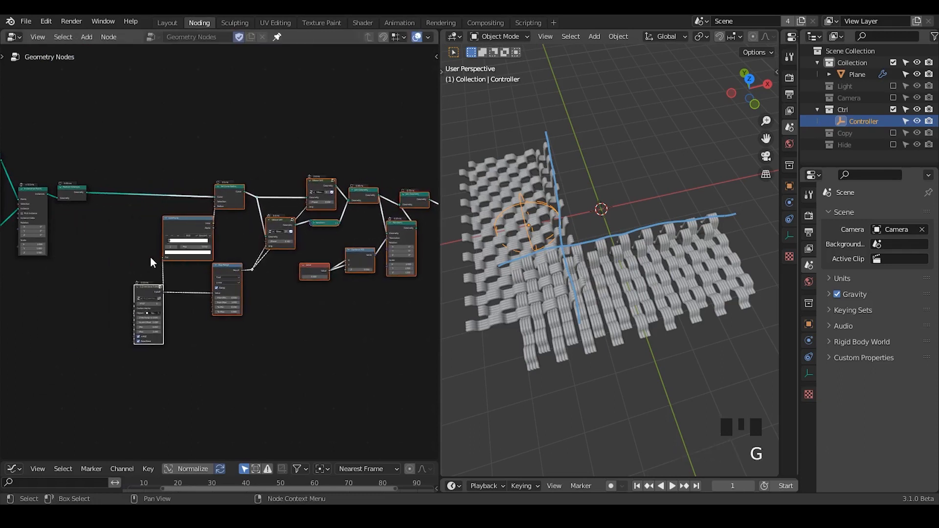
- Add a G_Translate Position node in the free space before the G_Directional Falloff node
middle_click_drag(150, 257, 204, 235)
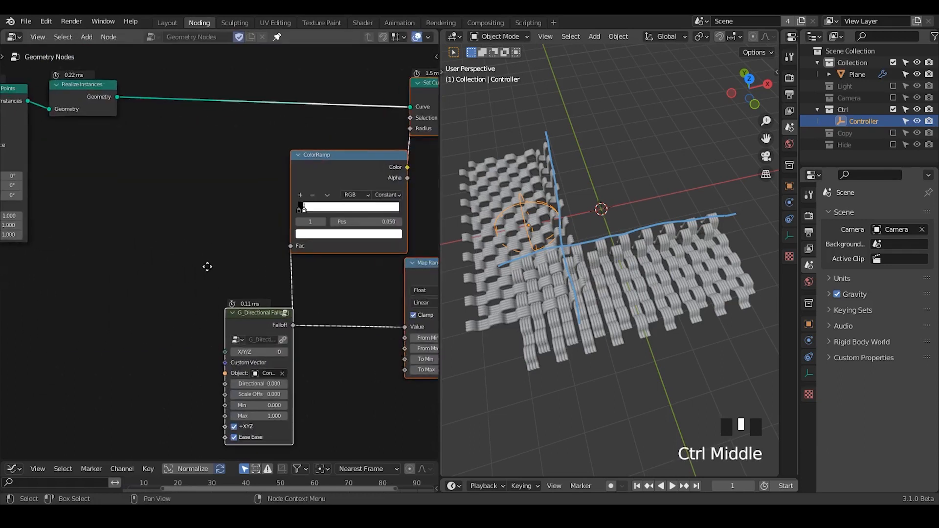
middle_click_drag(207, 267, 289, 257)
left_click(258, 239)
key("ctrl+a")
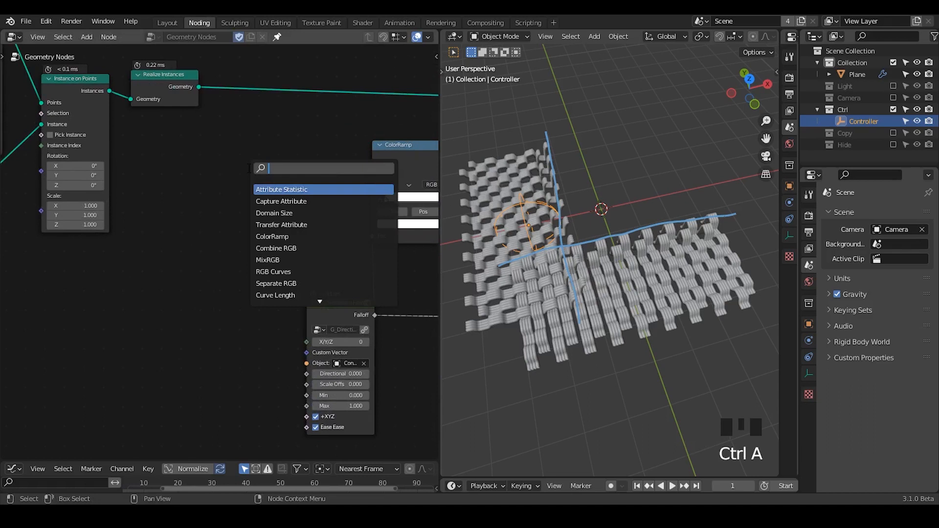
type("translation")
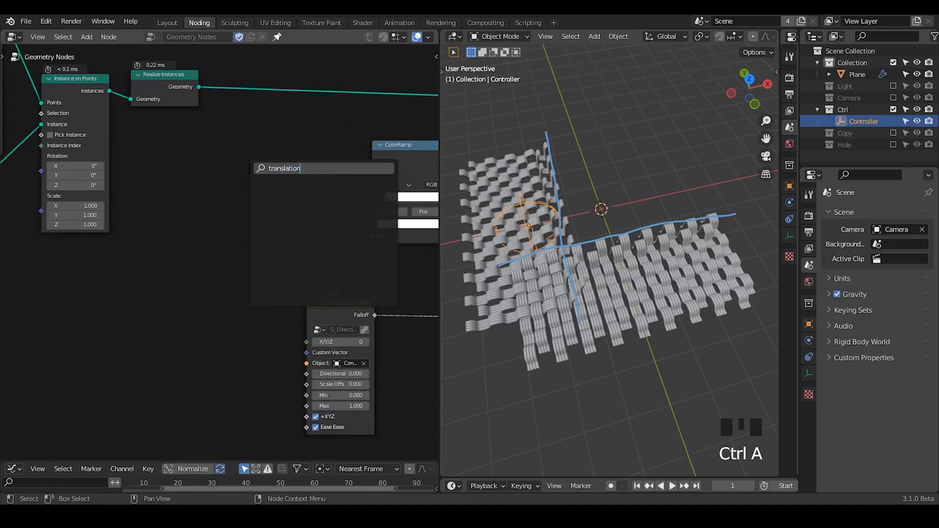
key("BackSpace")
type("e p")
key("Return")
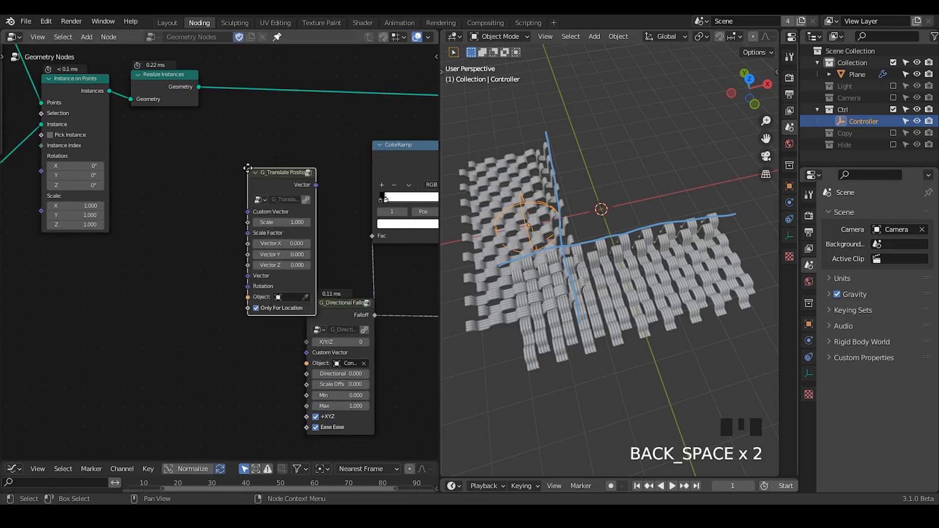
left_click(184, 259)
middle_click_drag(216, 269, 203, 186)
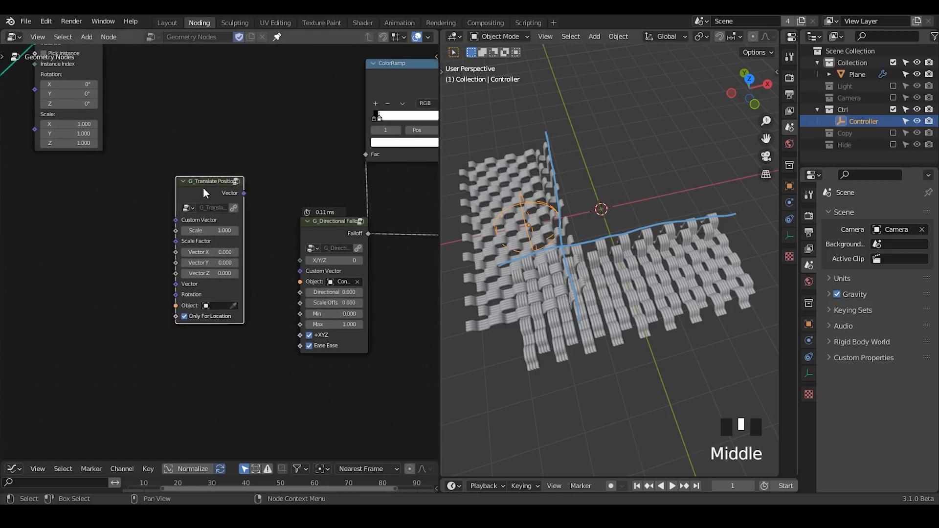
left_click_drag(203, 186, 205, 201)
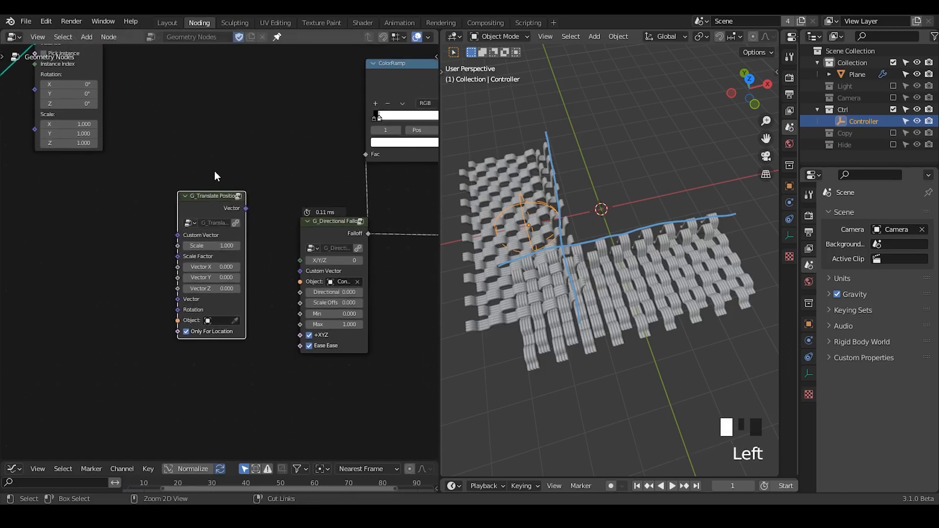
- Add a Vector Math node set to Add below the falloff node and feed its first vector from a new Position node
middle_click_drag(254, 336, 236, 290)
key("ctrl+a")
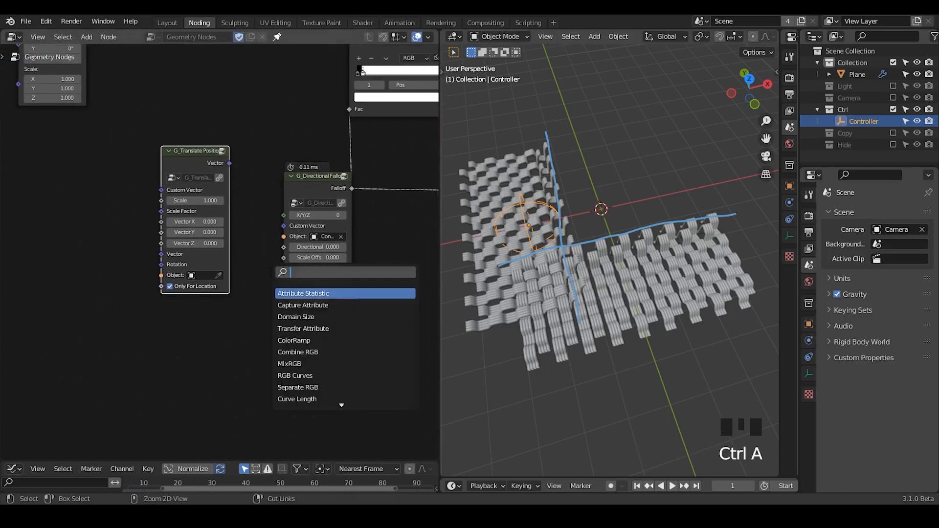
type("vector math")
key("Return")
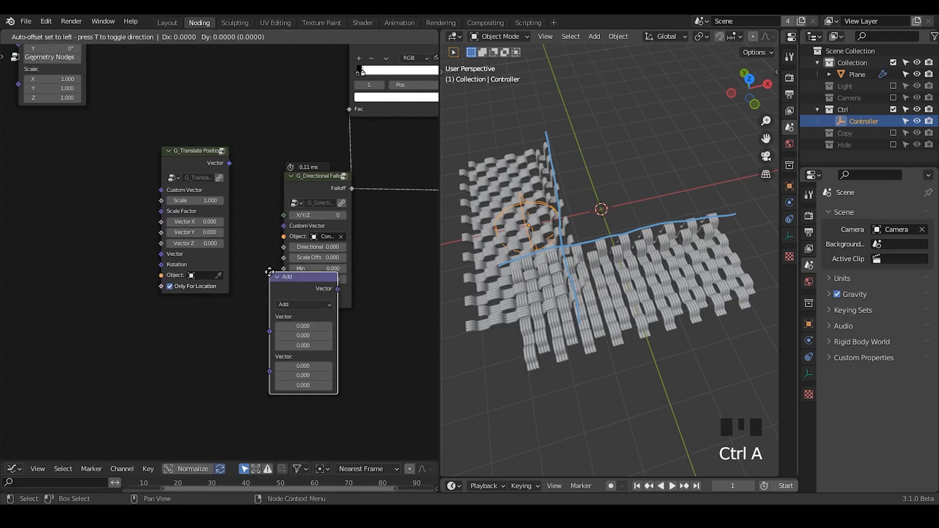
left_click(309, 311)
left_click_drag(306, 363, 286, 359)
type("pos")
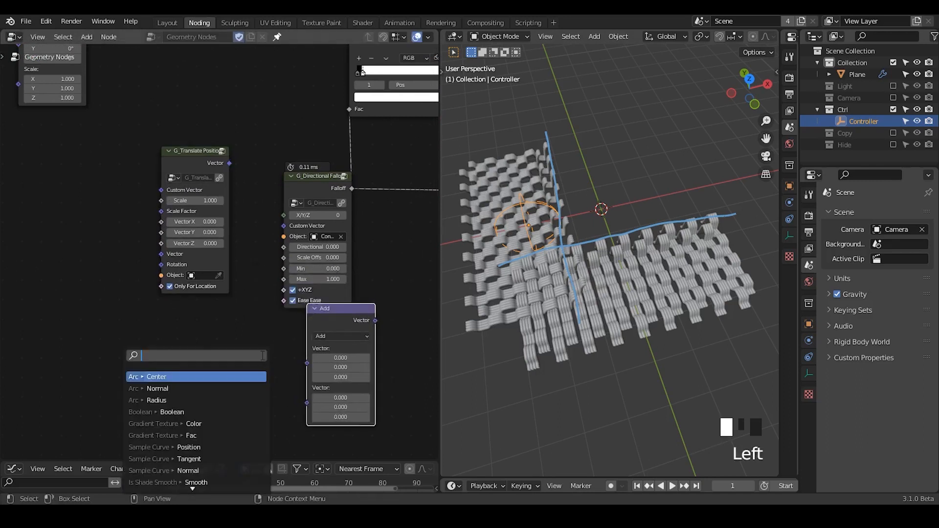
key("Return")
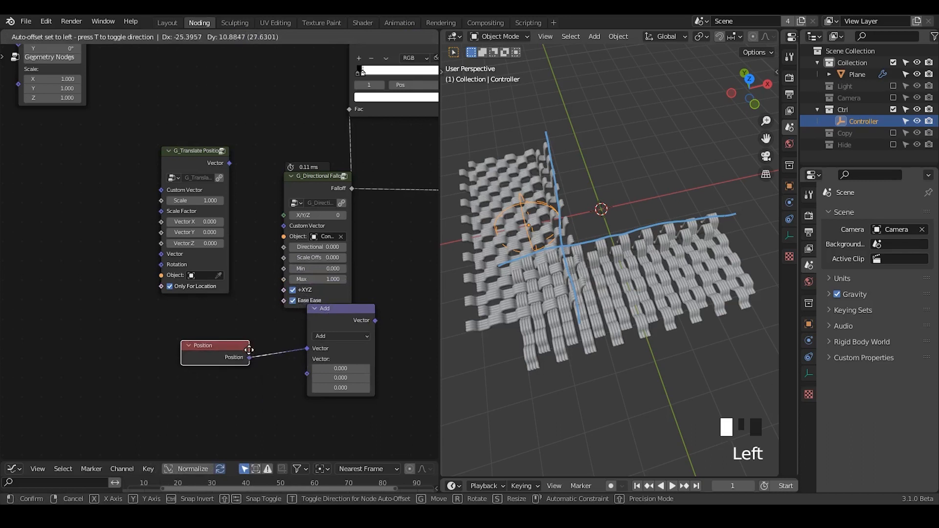
left_click(250, 350)
left_click_drag(353, 318, 328, 324)
- Duplicate the vector Add node twice in a row and set the middle node's operation to Scale
key("shift+d")
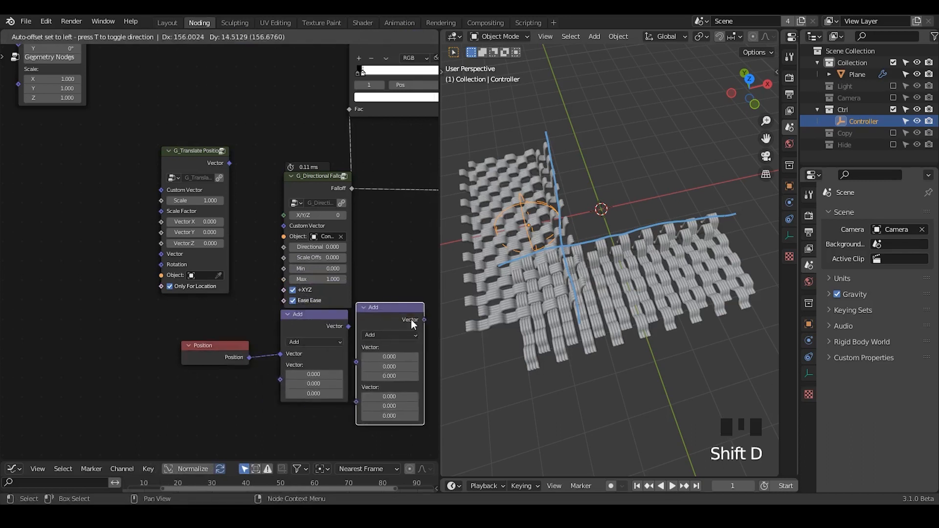
left_click(411, 319)
middle_click_drag(410, 320, 301, 283)
key("shift+d")
left_click(399, 259)
left_click(272, 300)
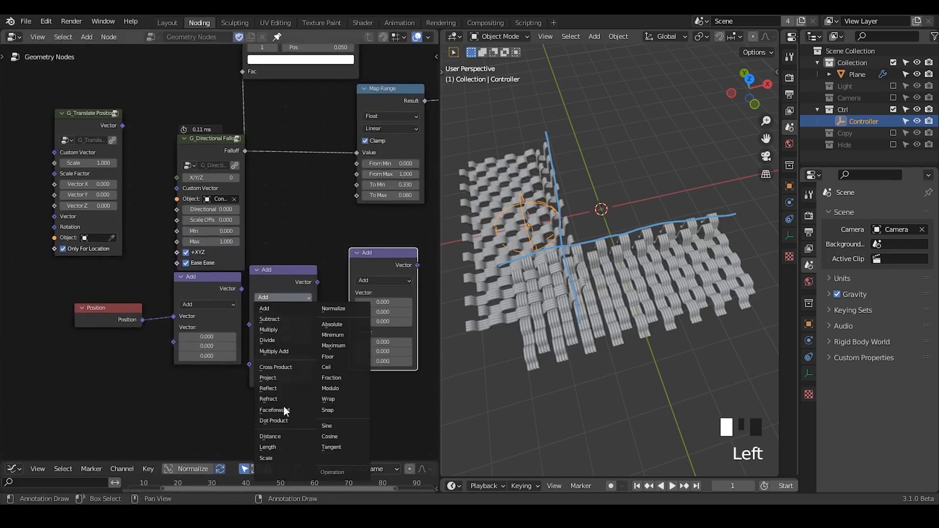
left_click(283, 459)
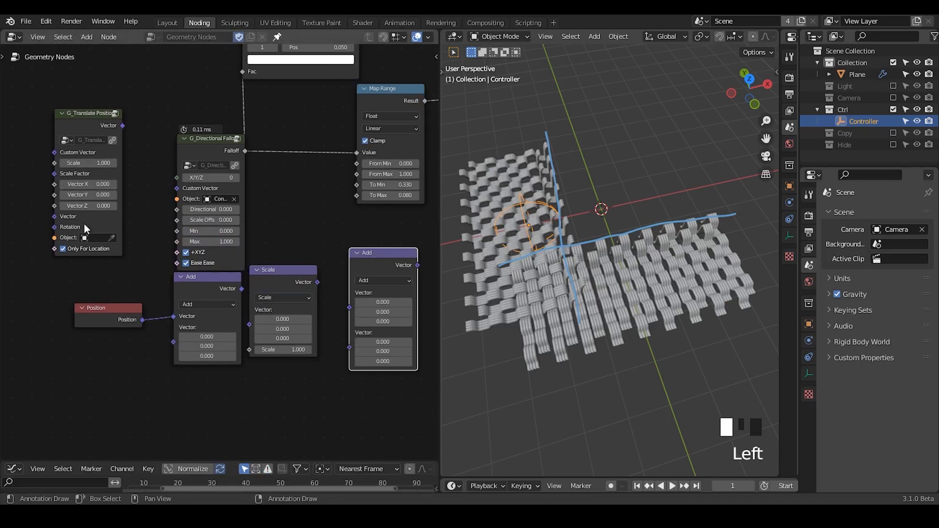
- Delete the Position node and the three trial vector math nodes
left_click_drag(423, 282, 84, 368)
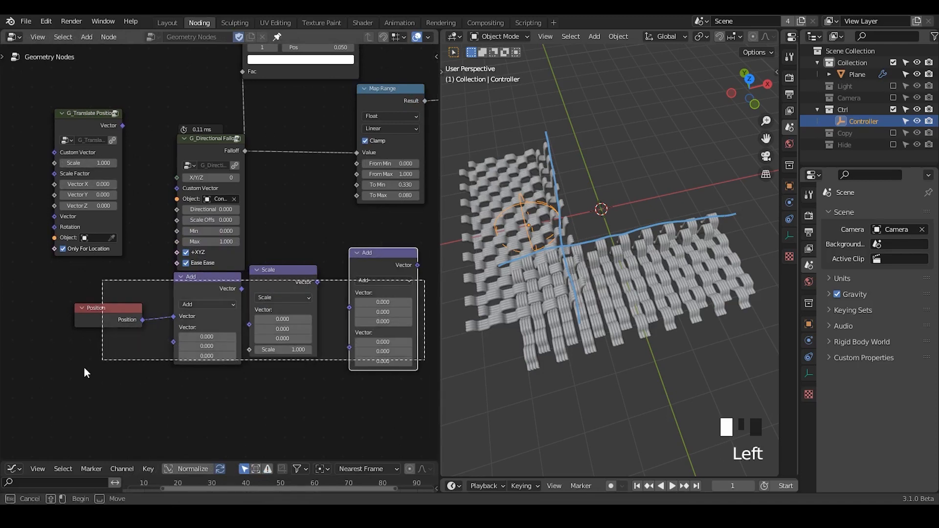
key("x")
- Connect G_Translate Position's Vector output to G_Directional Falloff's Custom Vector input, and set the translate node's Vector X to 1.300
middle_click_drag(188, 289, 272, 350)
left_click_drag(171, 182, 260, 248)
middle_click_drag(179, 258, 251, 248)
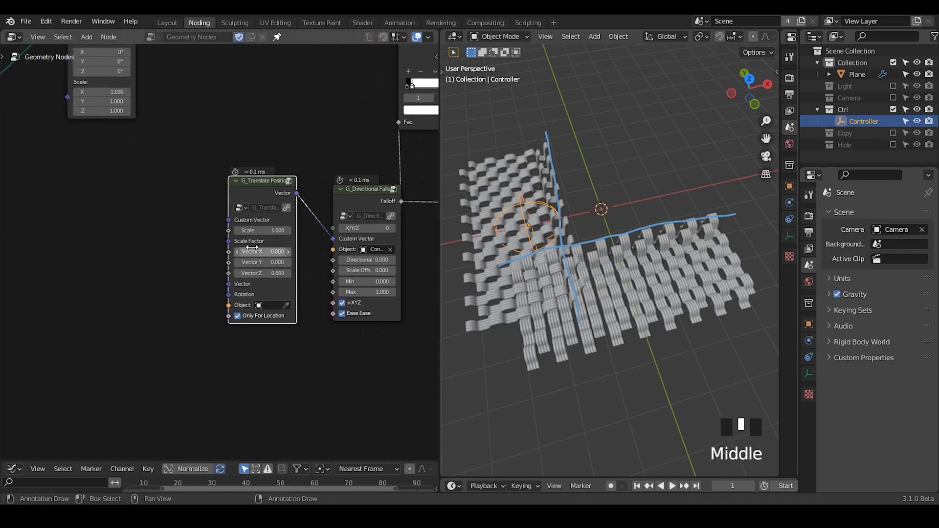
left_click_drag(258, 250, 318, 250)
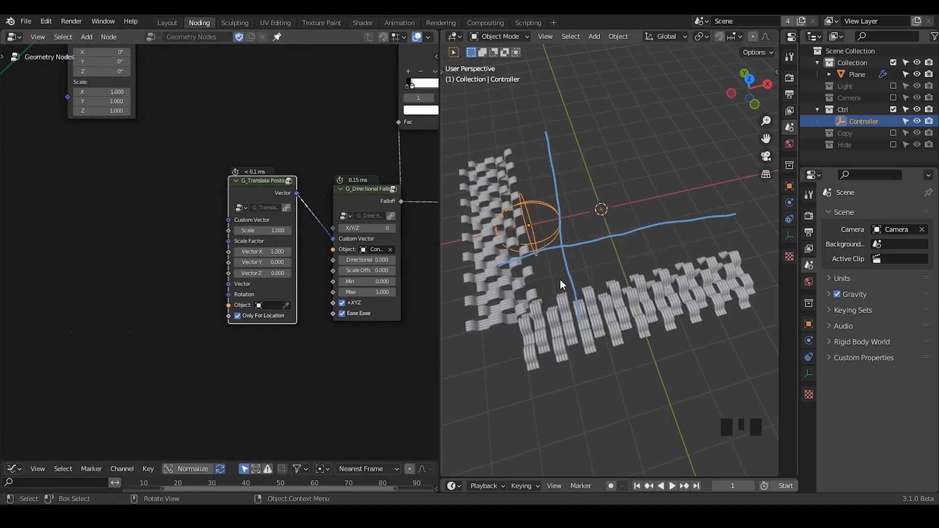
- Move the Controller closer to the world origin, and set G_Translate Position's Vector X to 0
key("g")
left_click(550, 134)
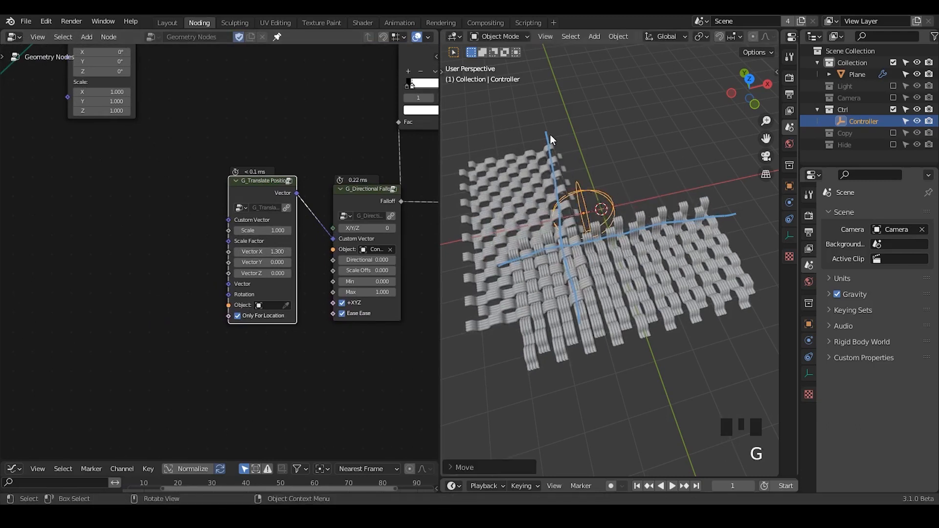
left_click(277, 252)
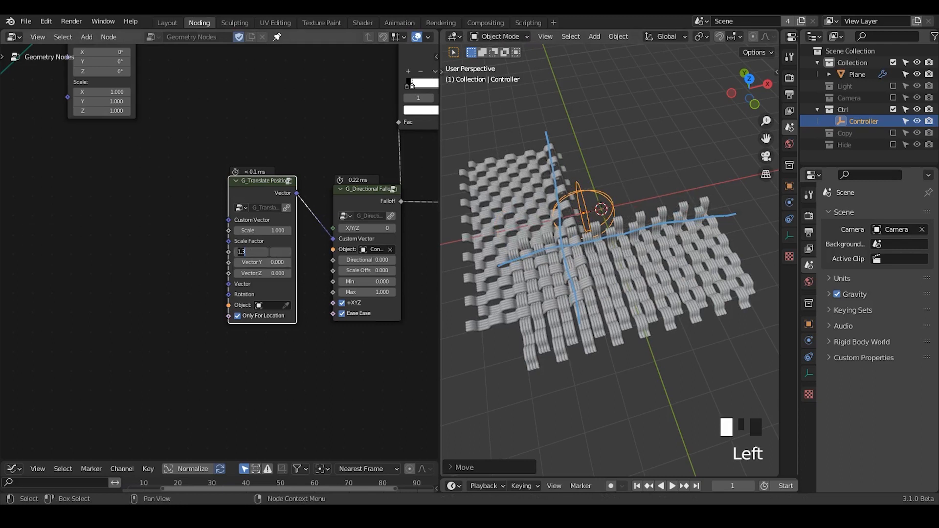
type("0")
key("Return")
- Add a float Random Value node and connect its Value output to G_Translate Position's Vector X input
middle_click_drag(176, 249, 213, 251)
key("ctrl+a")
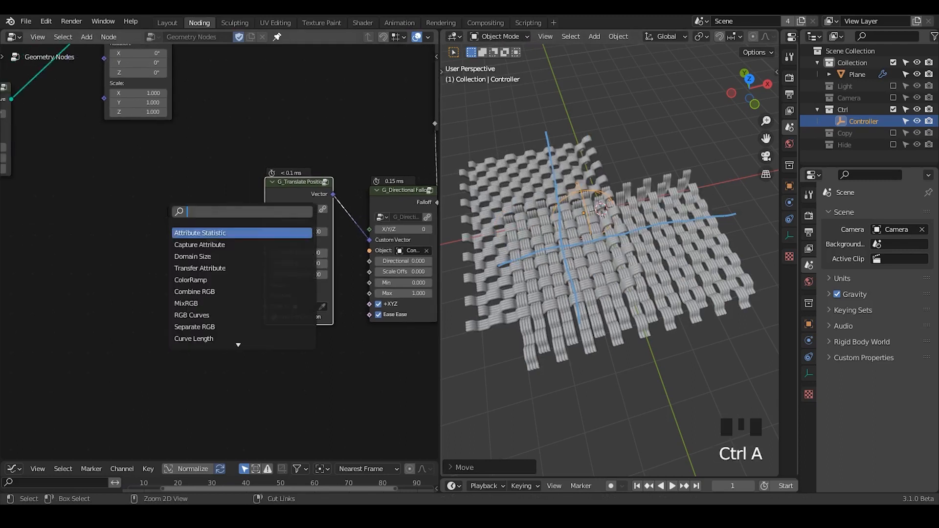
type("random")
key("Return")
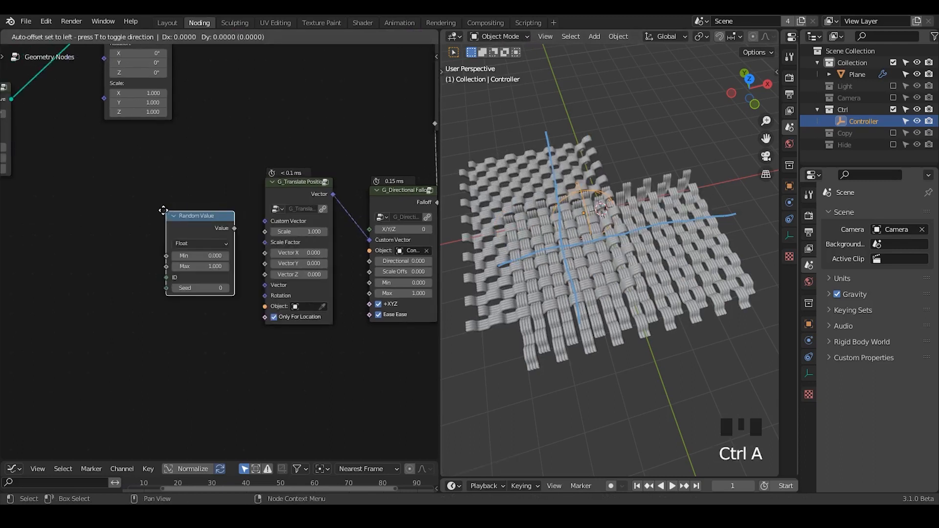
left_click(154, 205)
left_click_drag(206, 219, 264, 253)
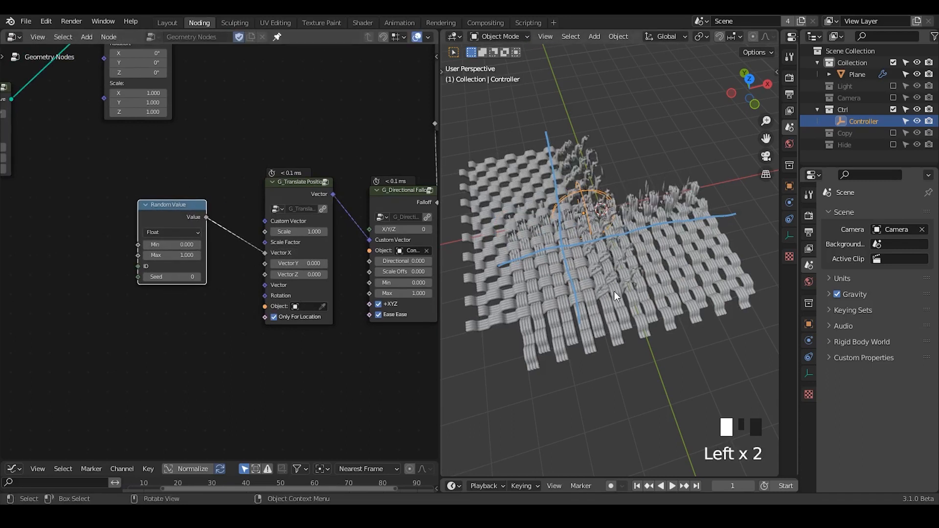
- Insert a G_Attribute Spline node on the geometry link directly after Realize Instances
middle_click_drag(614, 291, 636, 218, "ctrl")
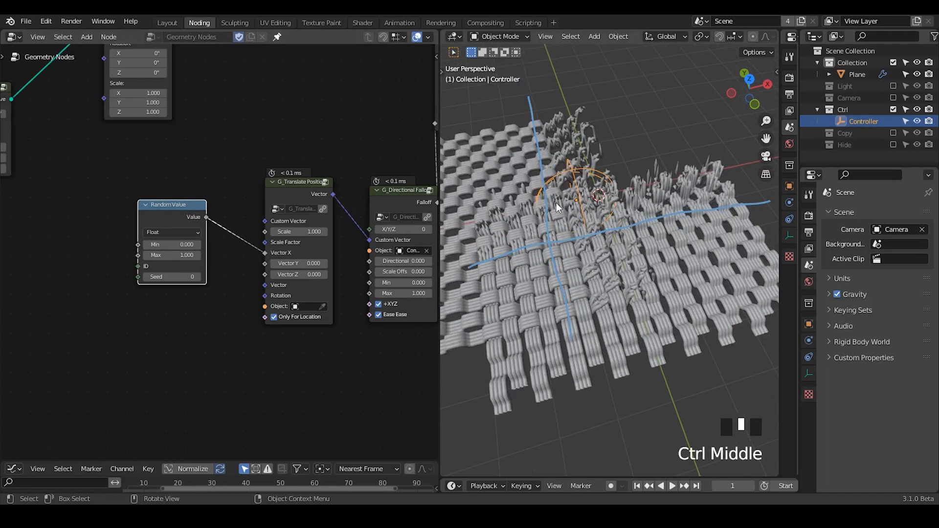
mouse_move(137, 267)
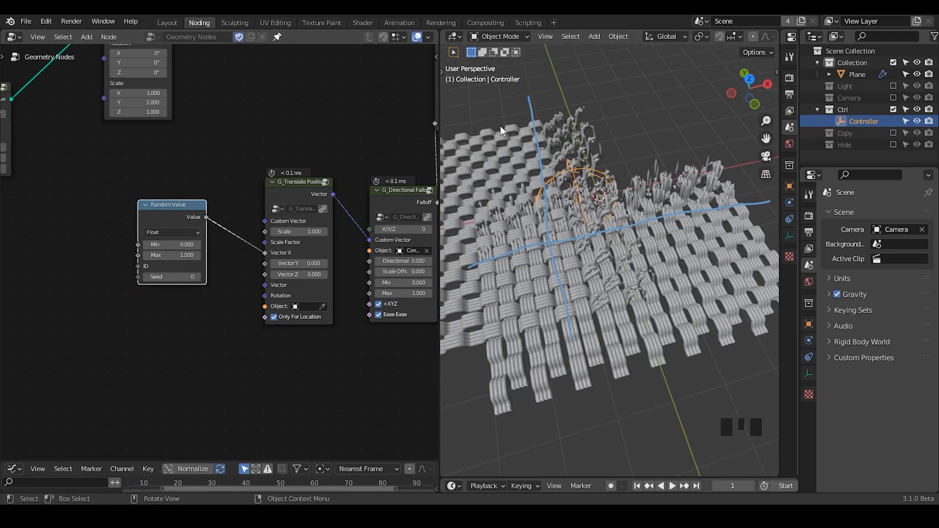
middle_click_drag(630, 257, 651, 303)
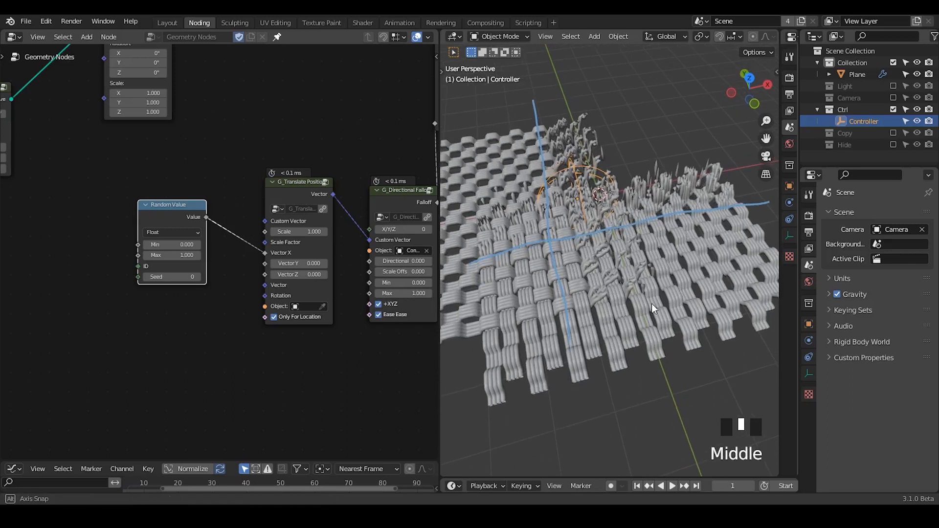
middle_click_drag(283, 214, 295, 308)
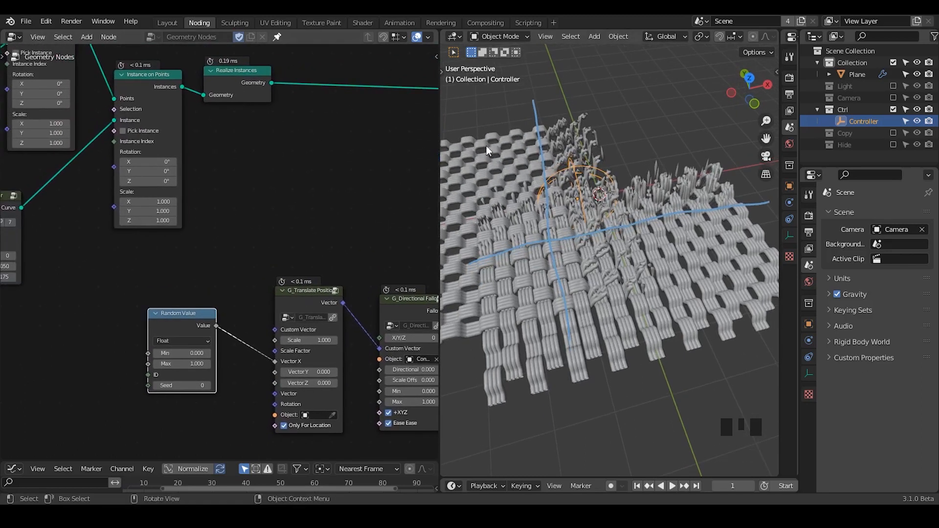
key("shift+a")
type("attribute")
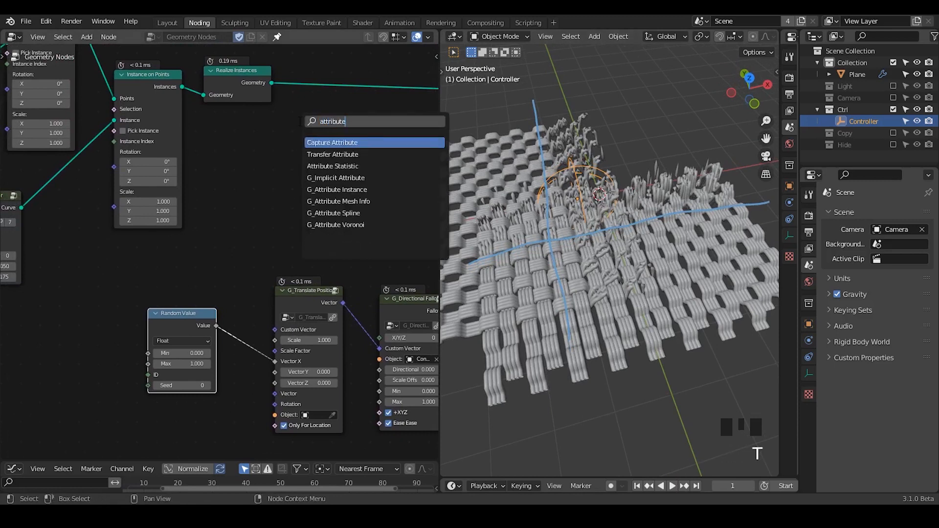
type(" splin")
key("Return")
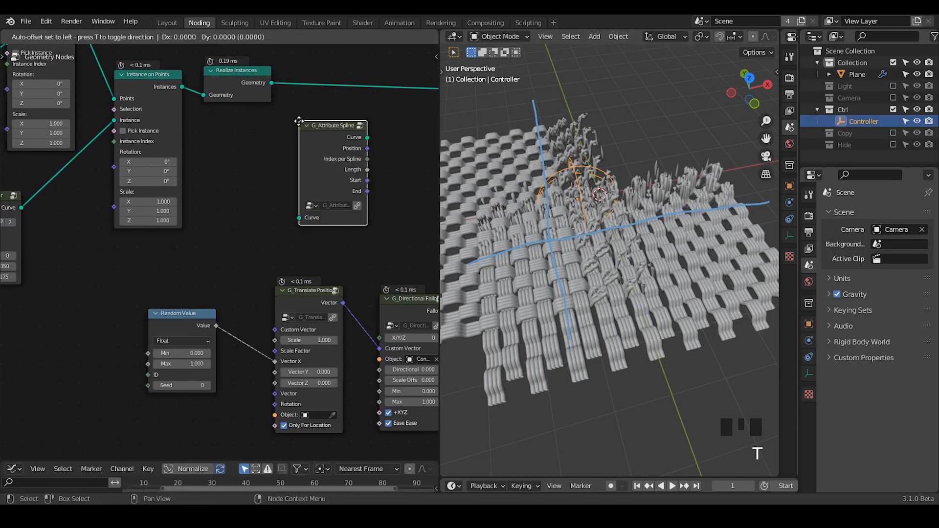
left_click(284, 48)
middle_click_drag(342, 79, 304, 110)
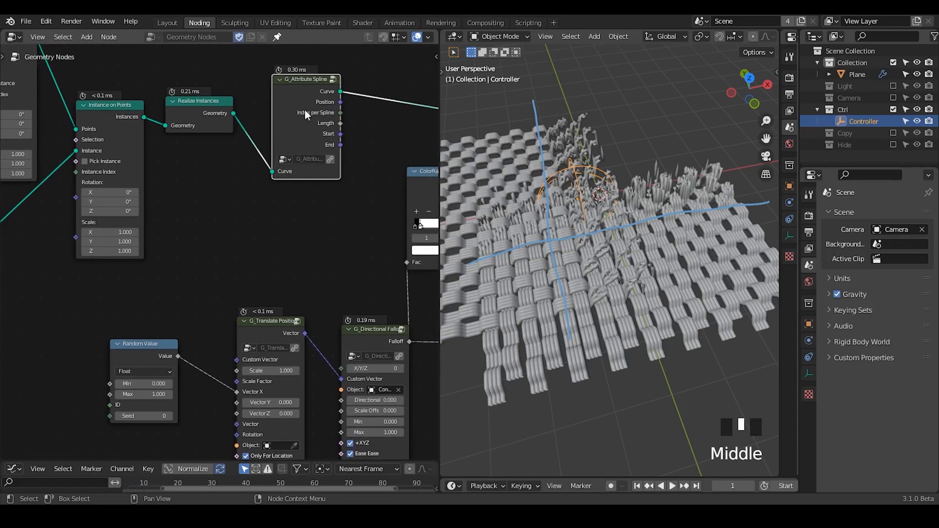
left_click_drag(299, 110, 292, 108)
key("ctrl+a")
type("capt")
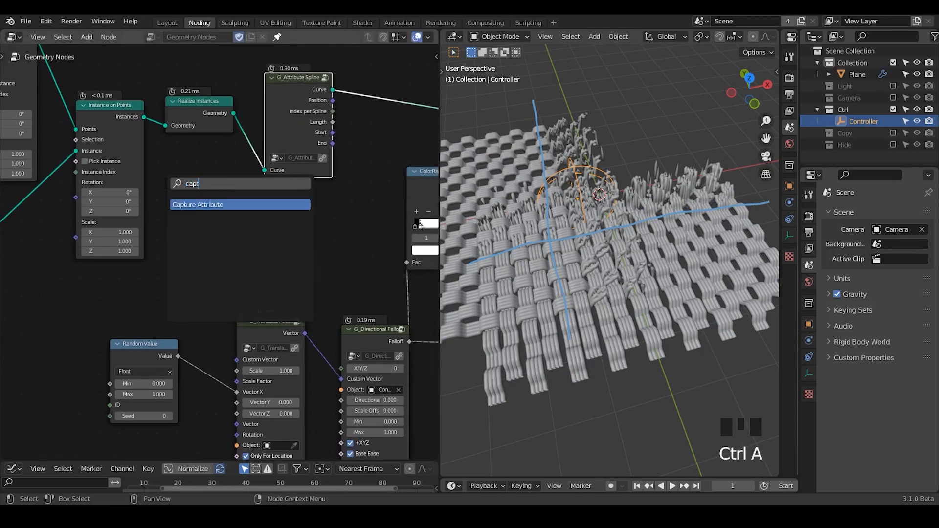
key("Return")
left_click(265, 192)
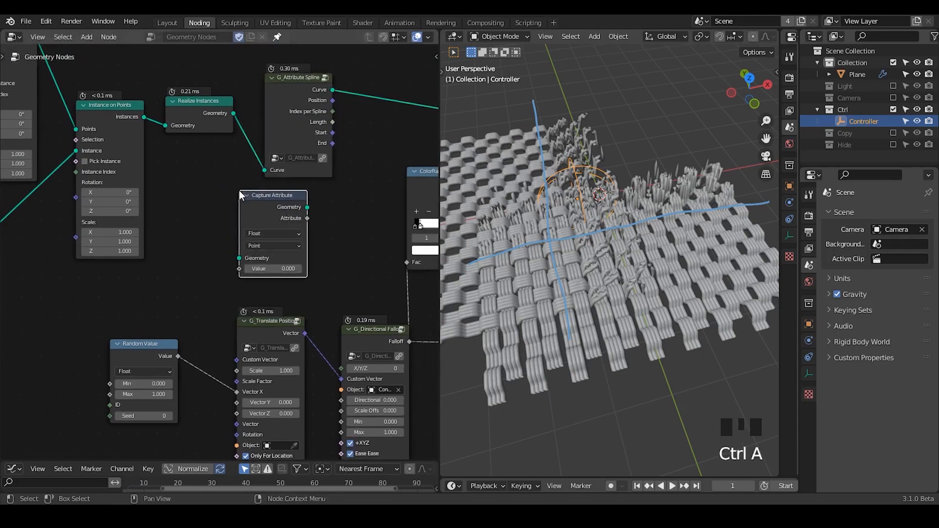
left_click(276, 246)
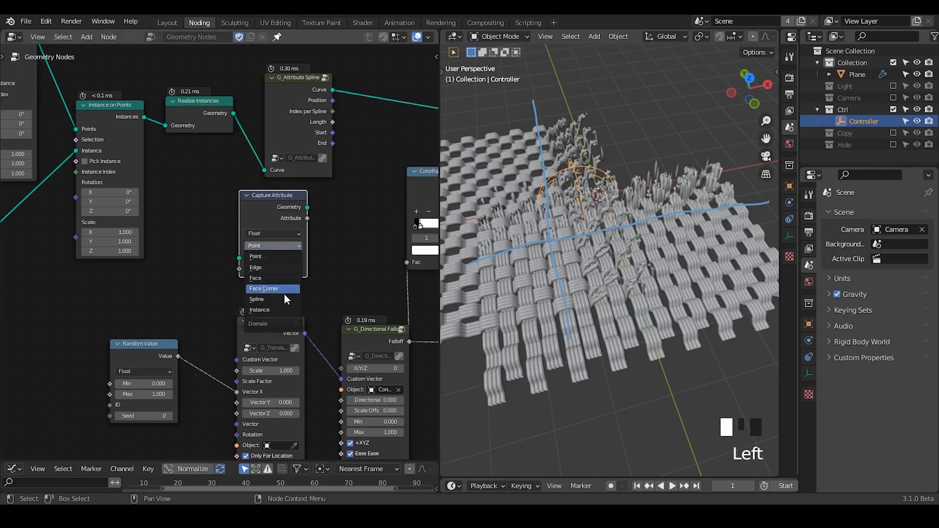
left_click(284, 297)
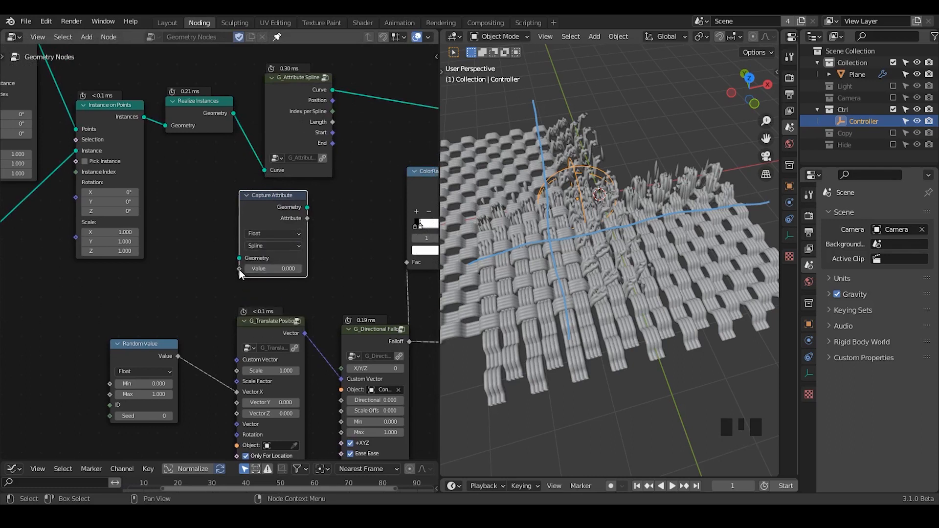
left_click(269, 234)
key("x")
- Connect G_Attribute Spline's Index per Spline output to the Random Value node's ID input
middle_click_drag(273, 257, 288, 238)
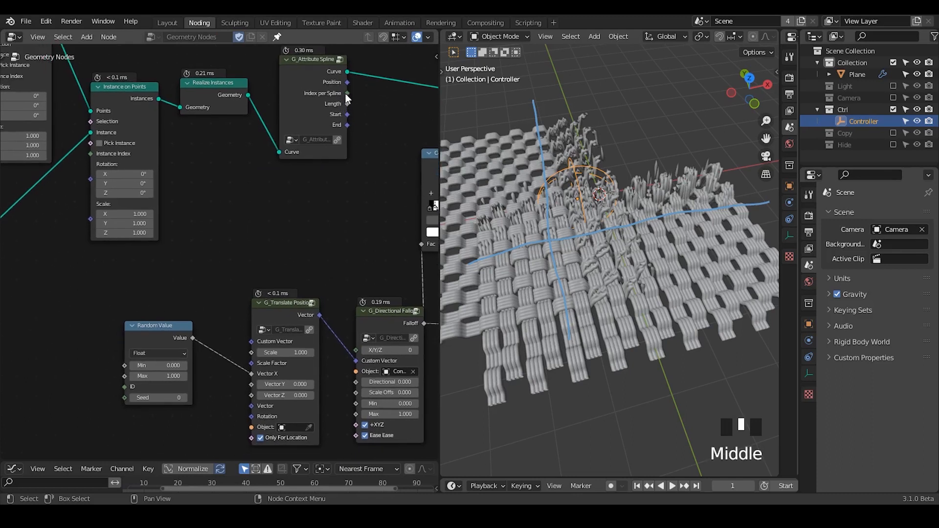
left_click_drag(346, 93, 259, 237)
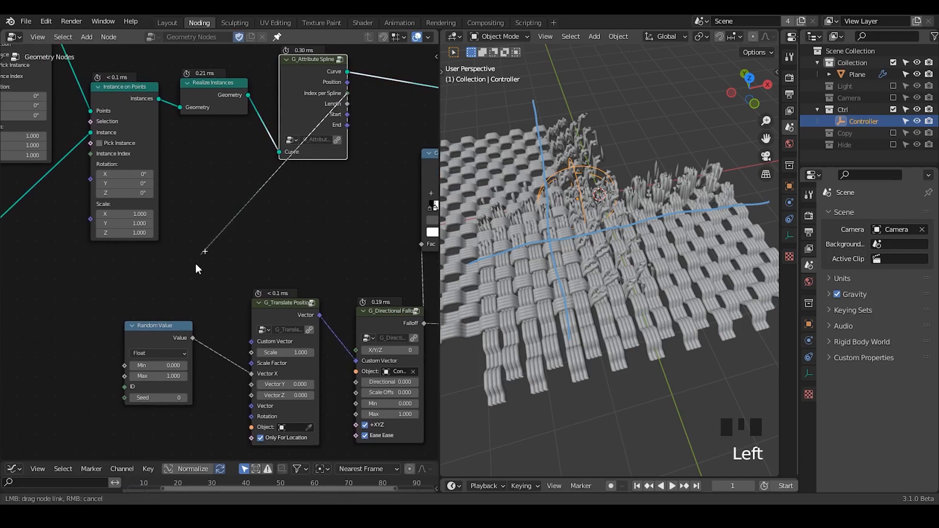
left_click_drag(195, 264, 125, 386)
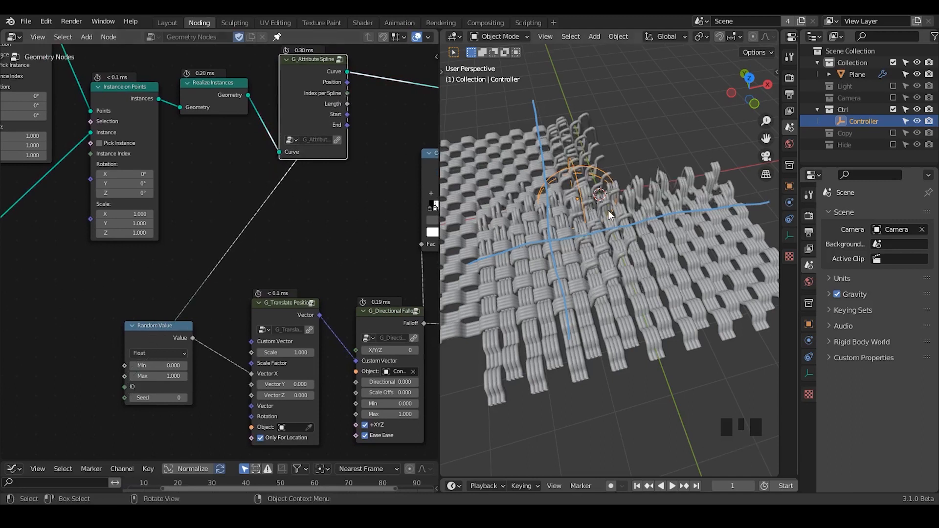
middle_click_drag(610, 215, 582, 189)
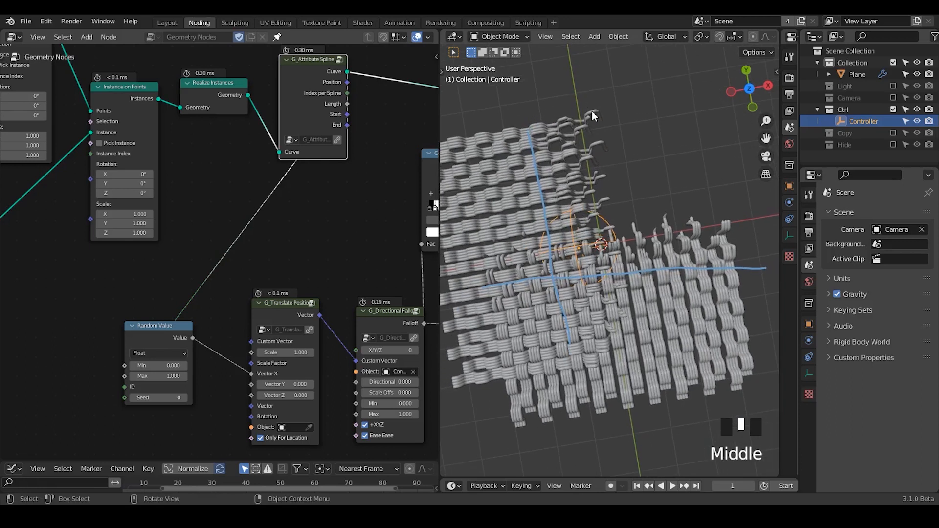
- Move the Controller freely across the mesh, and shift it along the global X axis to test the frayed falloff edge
key("g")
left_click(614, 193)
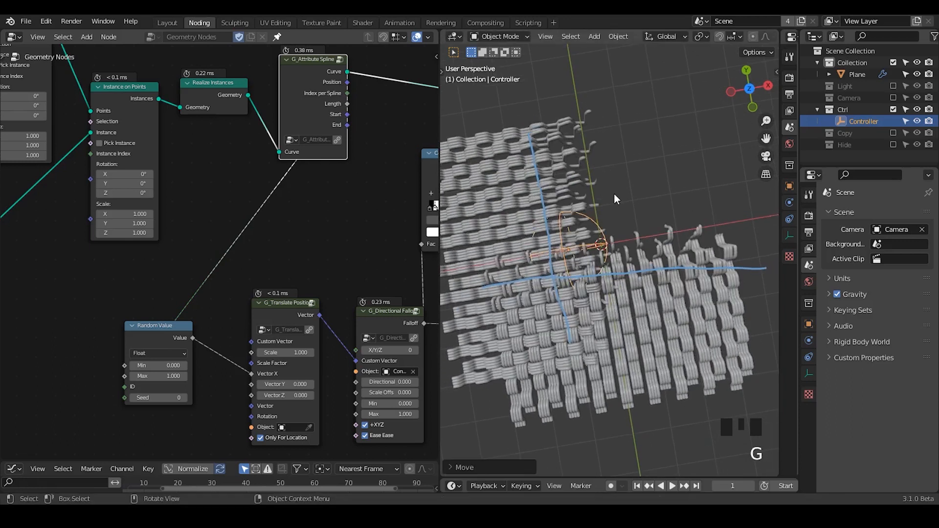
middle_click_drag(615, 193, 635, 257)
key("g")
key("x")
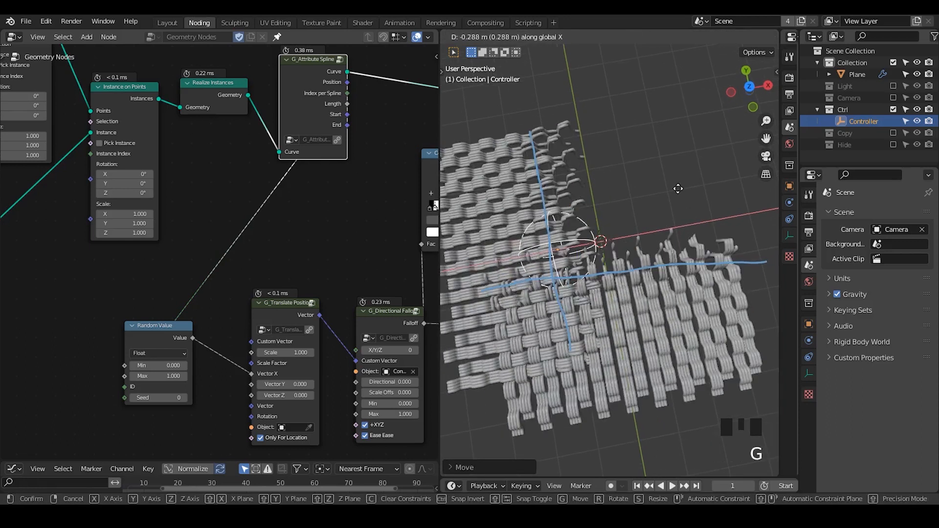
left_click(683, 187)
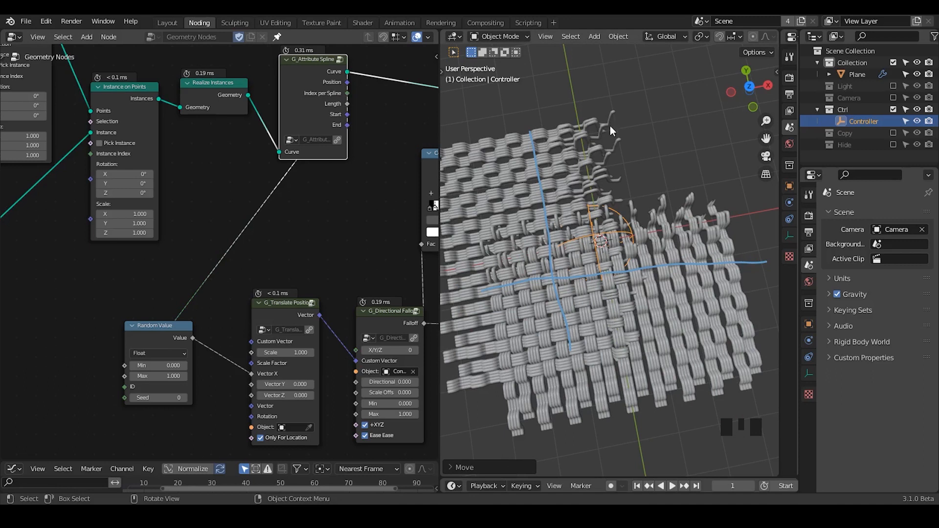
- Add a Noise Texture node beside the Random Value node
left_click_drag(178, 328, 189, 333)
middle_click_drag(132, 314, 163, 260)
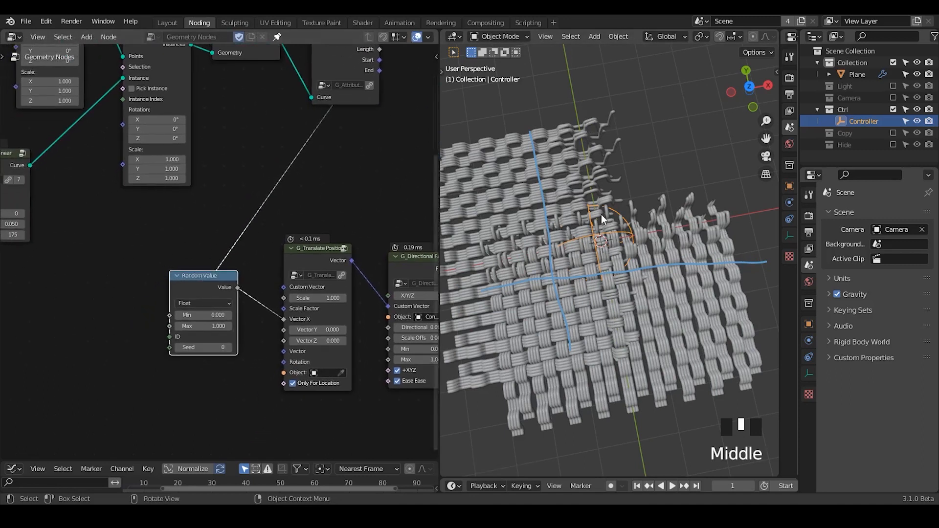
key("ctrl+a")
type("noise")
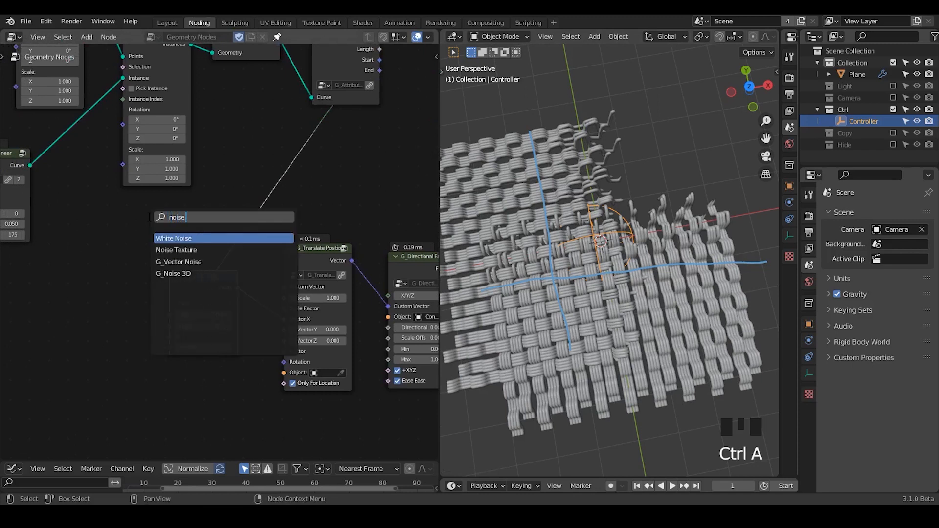
key("BackSpace")
key("BackSpace")
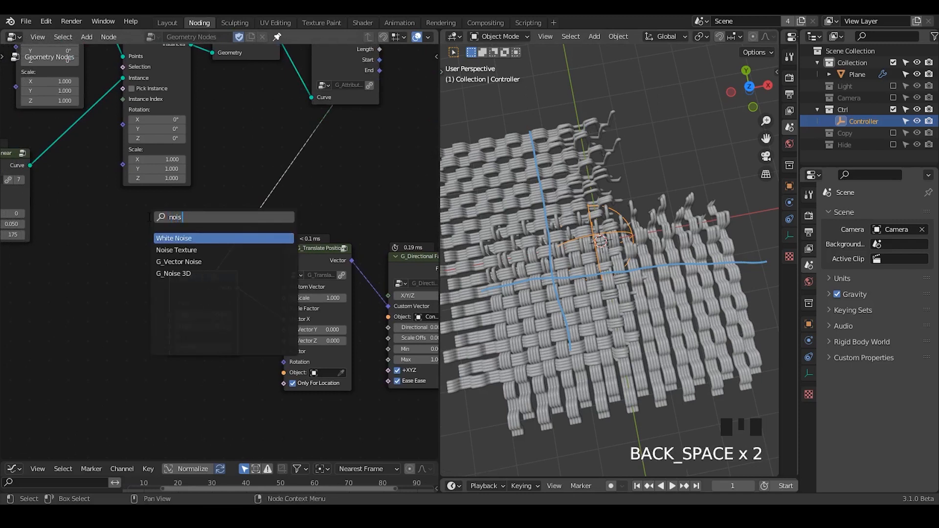
key("Down")
key("Return")
left_click(120, 207)
middle_click_drag(274, 137, 275, 184)
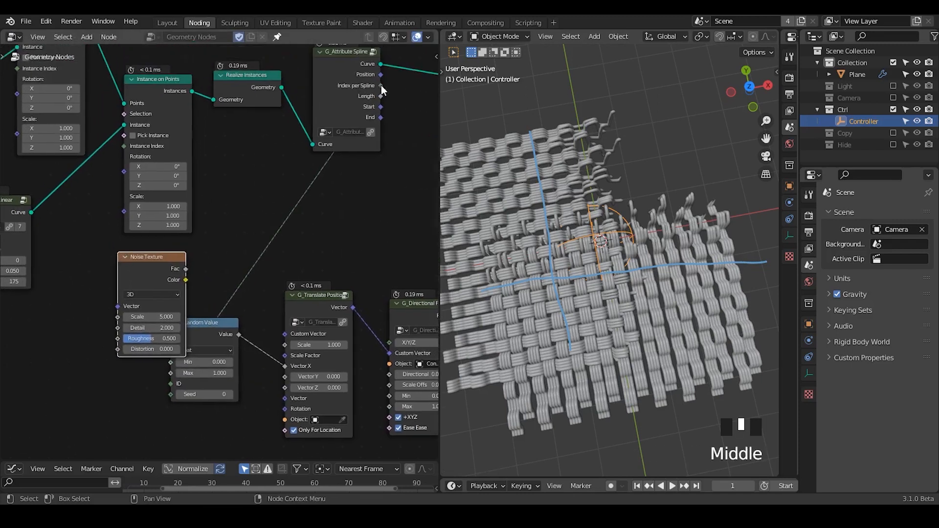
- Connect G_Attribute Spline's Position to the Noise Texture's Vector, and its Fac output to G_Translate Position's Vector X in place of the random value
left_click_drag(380, 74, 122, 309)
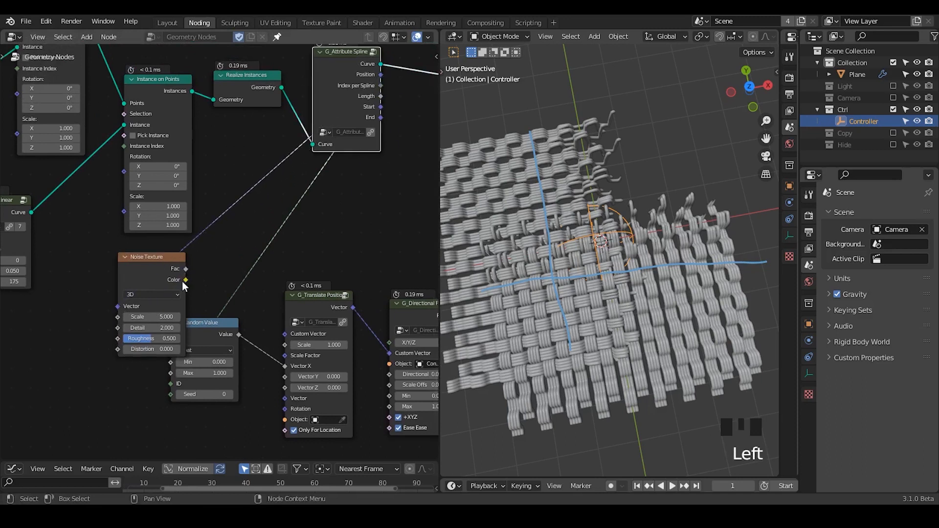
left_click_drag(185, 269, 232, 341)
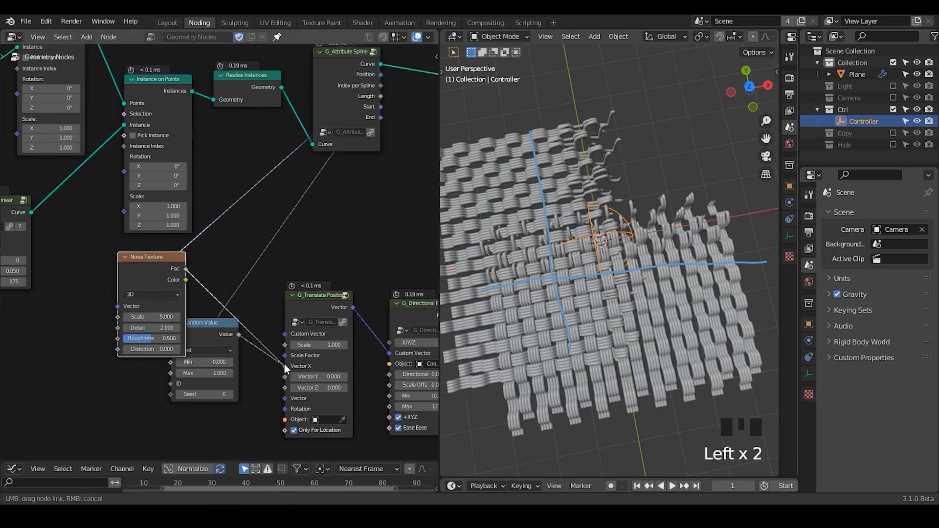
left_click_drag(284, 364, 285, 366)
middle_click(624, 289)
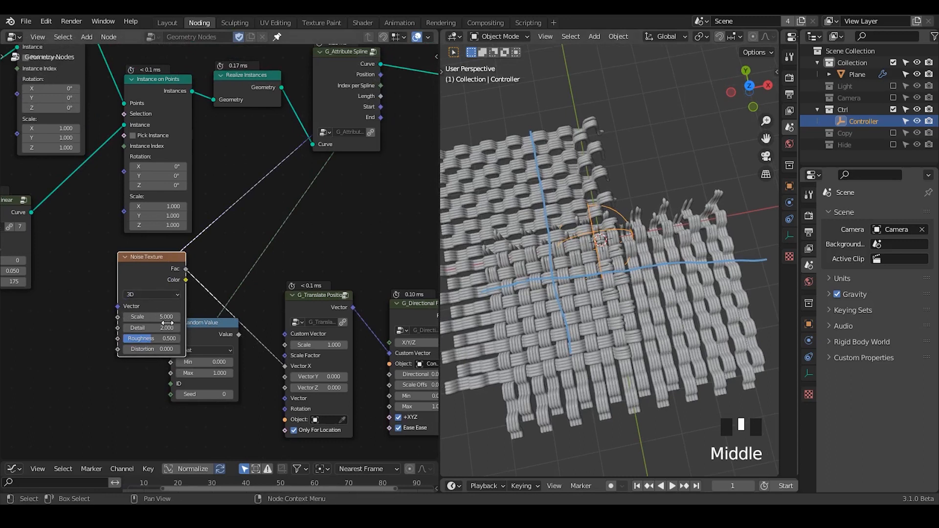
- Try Noise Texture Scale values of 77.400 and 0.100
left_click_drag(152, 318, 211, 318)
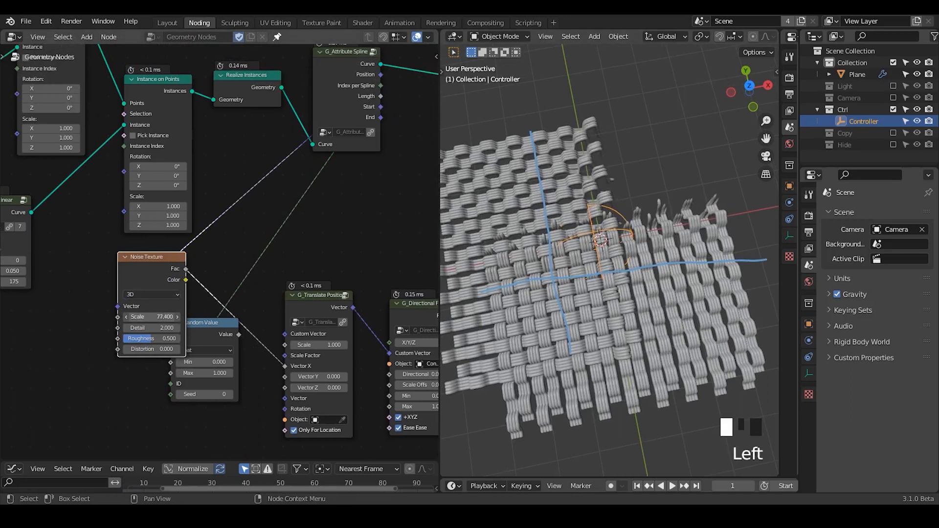
left_click(162, 316)
key("Return")
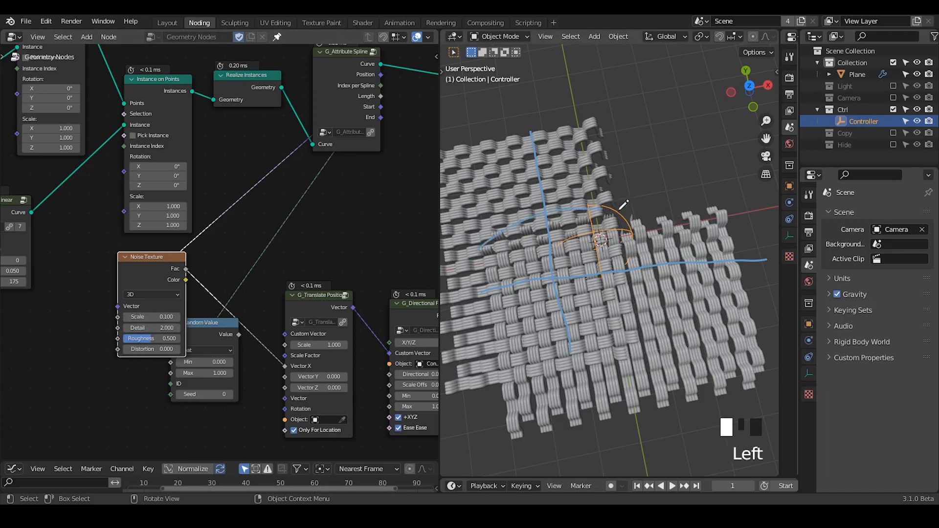
- Sketch a freehand annotation curve over the mesh along the falloff edge near the Controller
key("d")
key("d")
key("d")
key("d")
key("d")
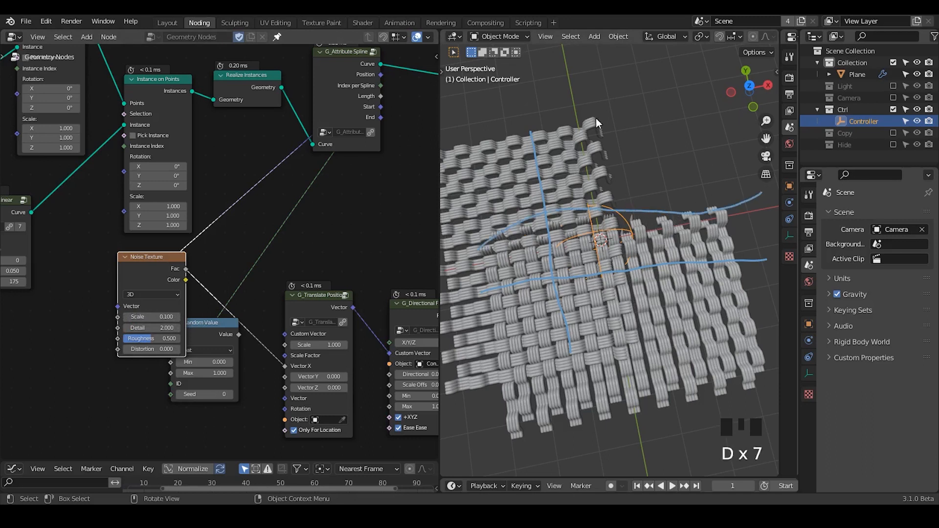
- Erase all annotation strokes drawn over the mesh
right_click_drag(557, 150, 419, 277)
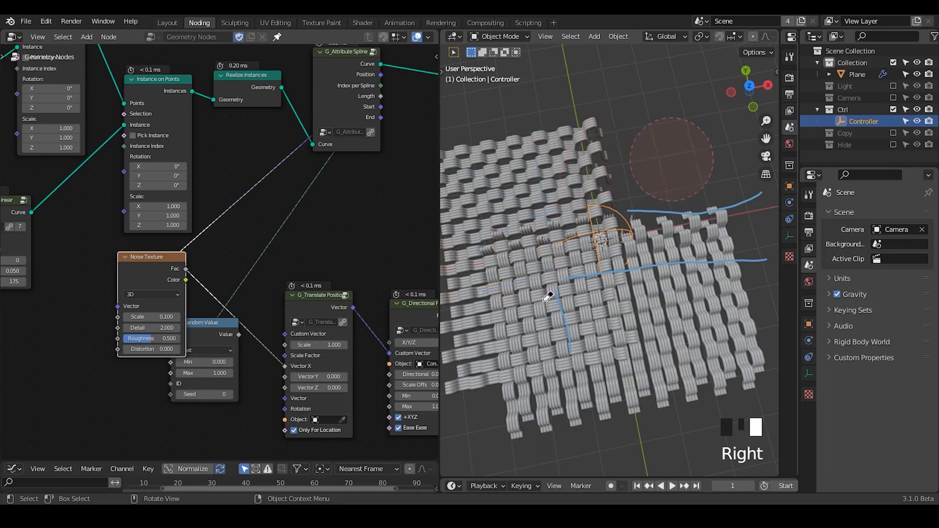
right_click_drag(548, 296, 689, 299)
key("d")
key("d")
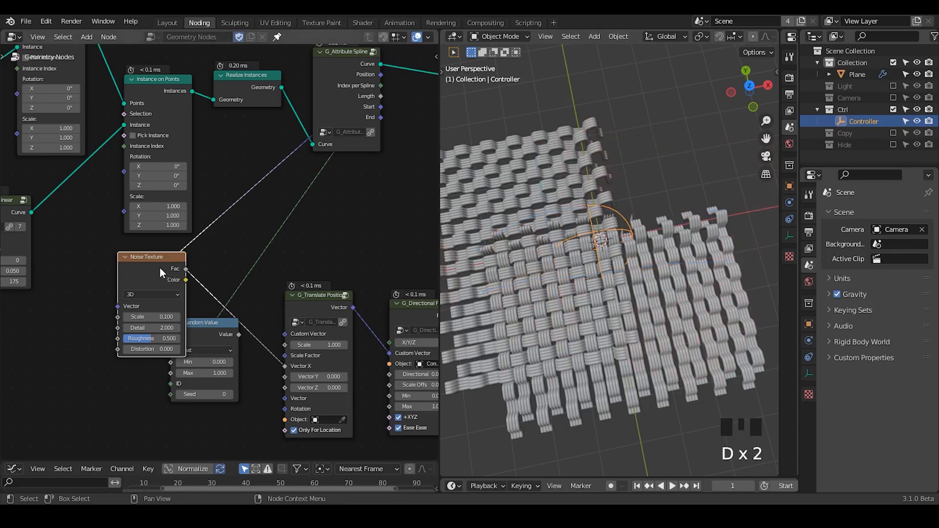
- Set the Noise Texture Scale to 20.800, and move the Controller away from the world origin toward positive X
left_click_drag(160, 269, 223, 337)
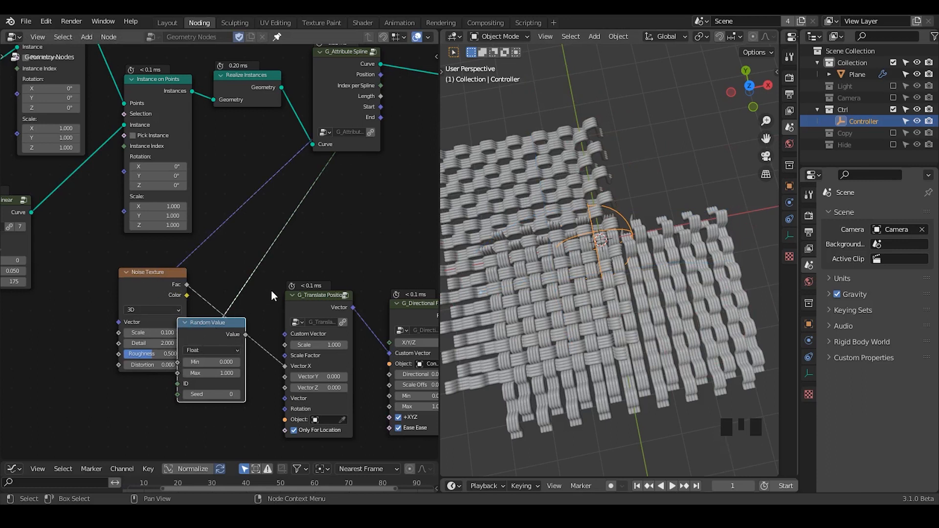
middle_click_drag(342, 331, 269, 285)
left_click_drag(97, 287, 307, 268)
middle_click_drag(307, 268, 216, 268)
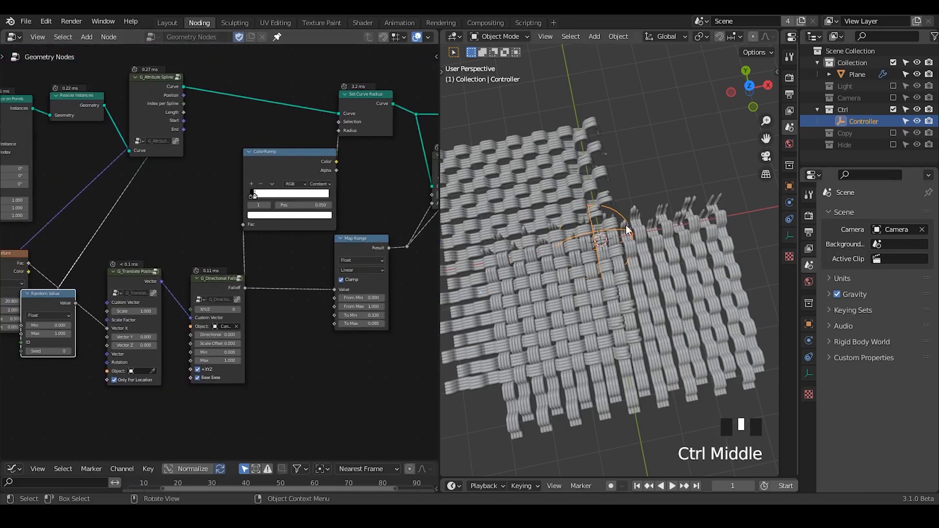
key("g")
left_click(668, 237)
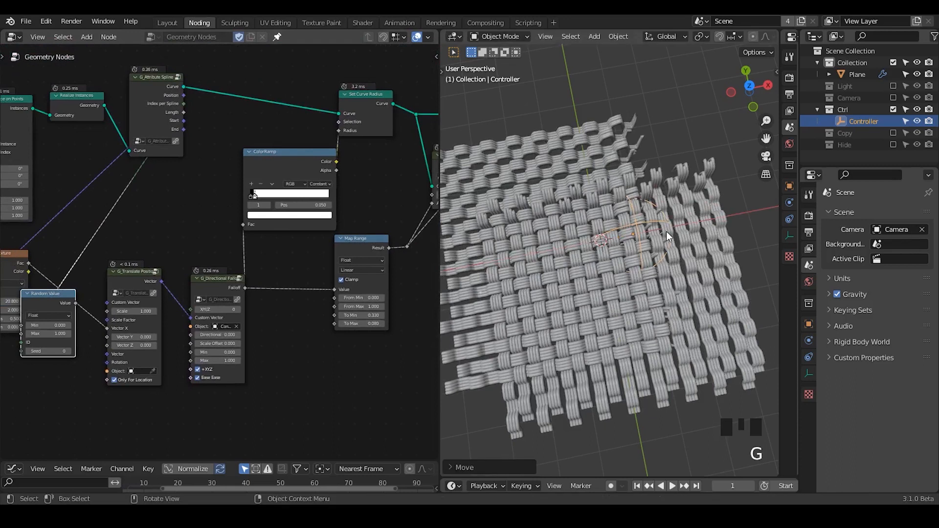
- Connect G_Bevel Curve's UV output to a new Group Output socket, and open the Plane's modifier settings
middle_click_drag(378, 266, 245, 221)
left_click_drag(250, 186, 345, 190)
left_click_drag(180, 202, 320, 200)
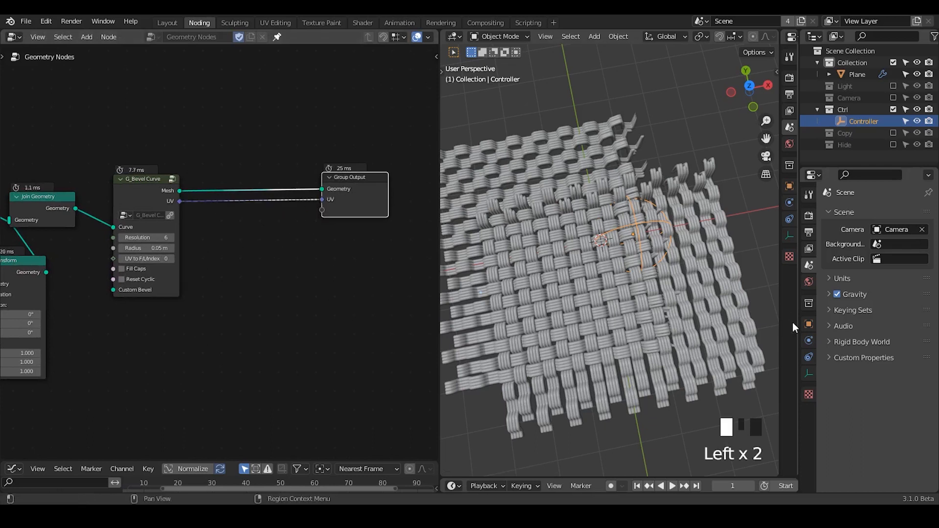
left_click(615, 259)
left_click(810, 338)
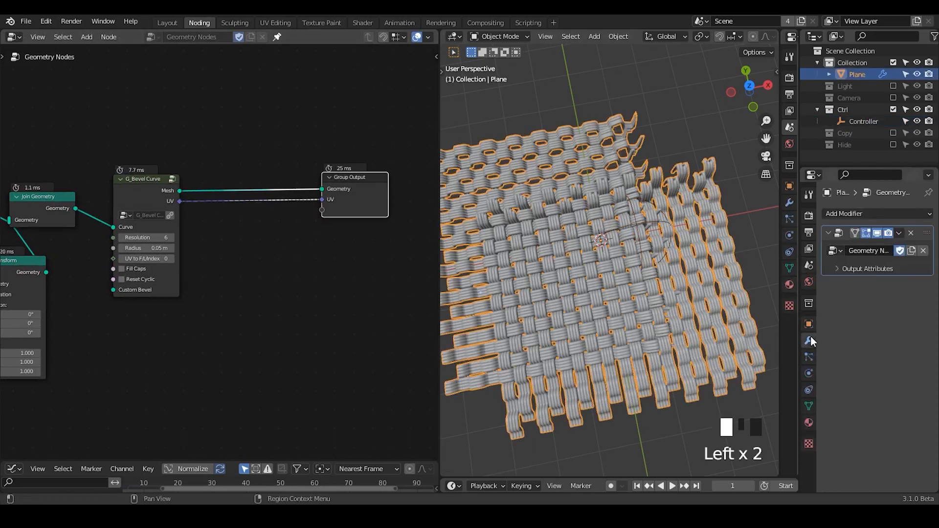
- Name the modifier's UV output attribute "UV" in the Output Attributes settings
left_click(858, 269)
left_click(887, 287)
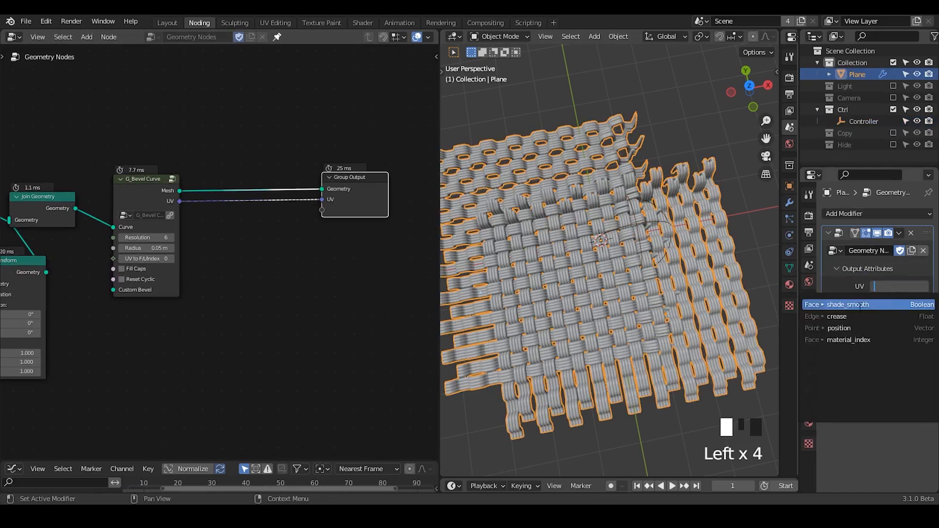
type("UV")
key("Return")
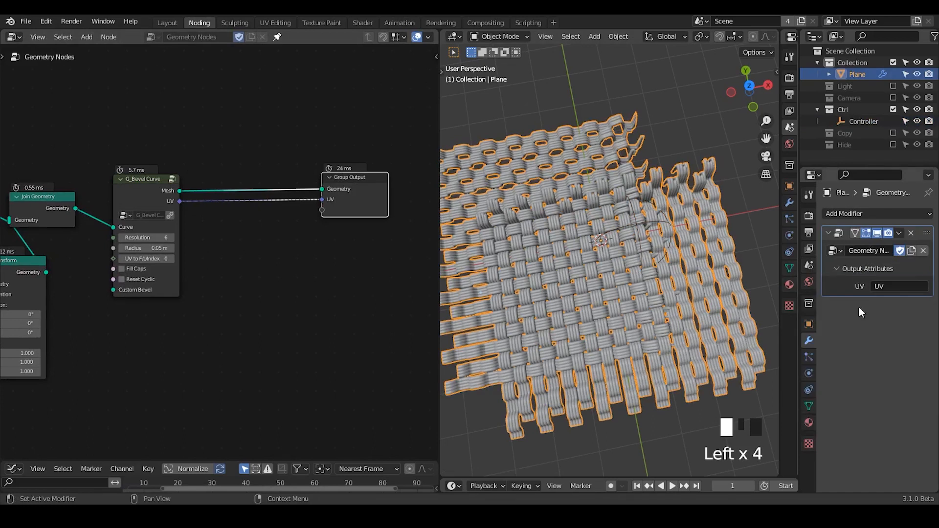
- Insert a Set Material node between G_Bevel Curve's Mesh output and the Group Output's Geometry input
middle_click_drag(256, 224, 287, 200)
key("ctrl+a")
type("s")
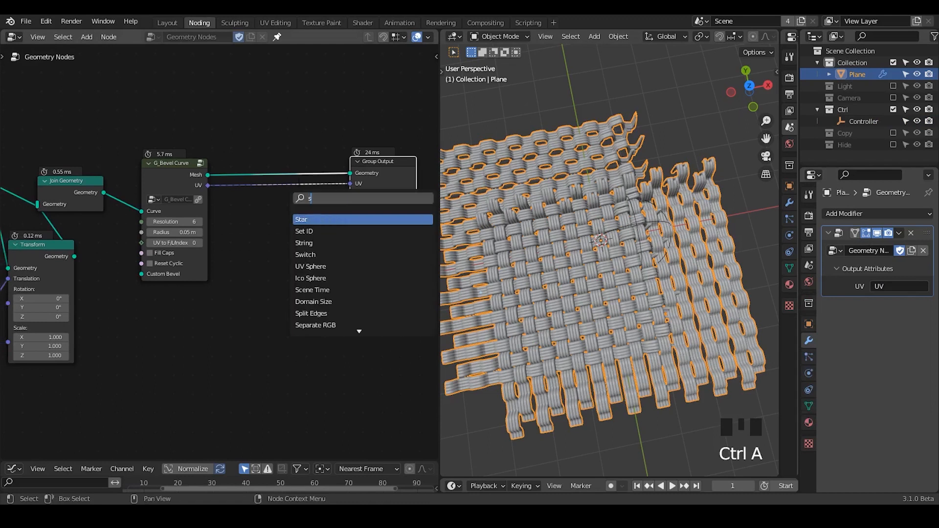
type("et materia")
key("Return")
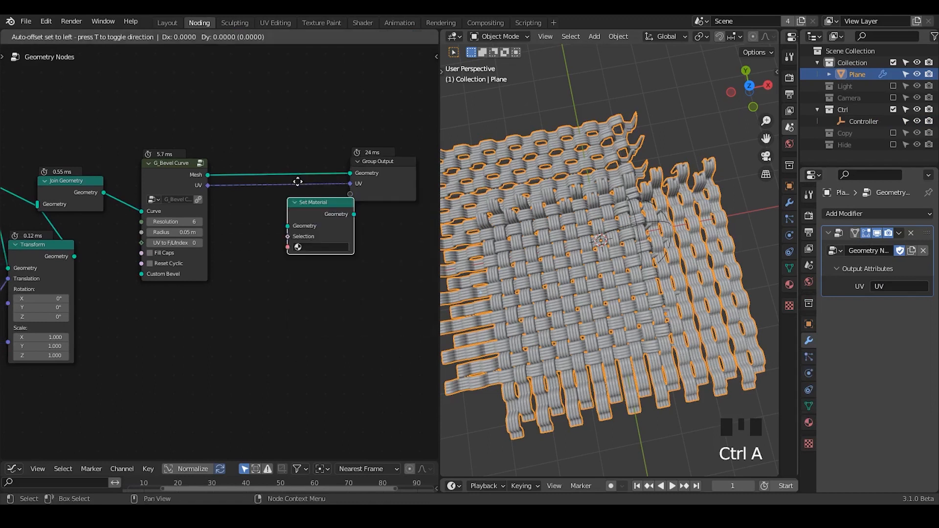
left_click(256, 131)
- Create a new material on the Plane and assign it in the Set Material node
left_click(809, 423)
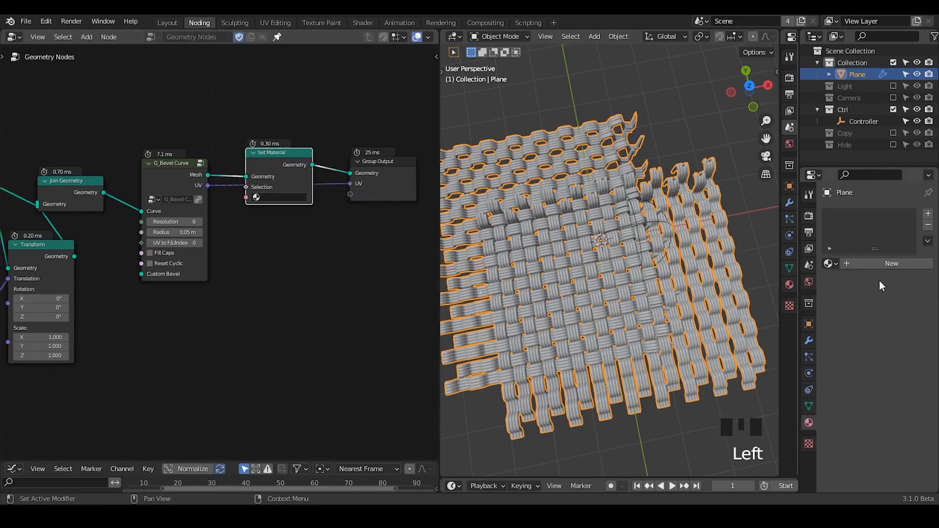
left_click(879, 263)
left_click(281, 198)
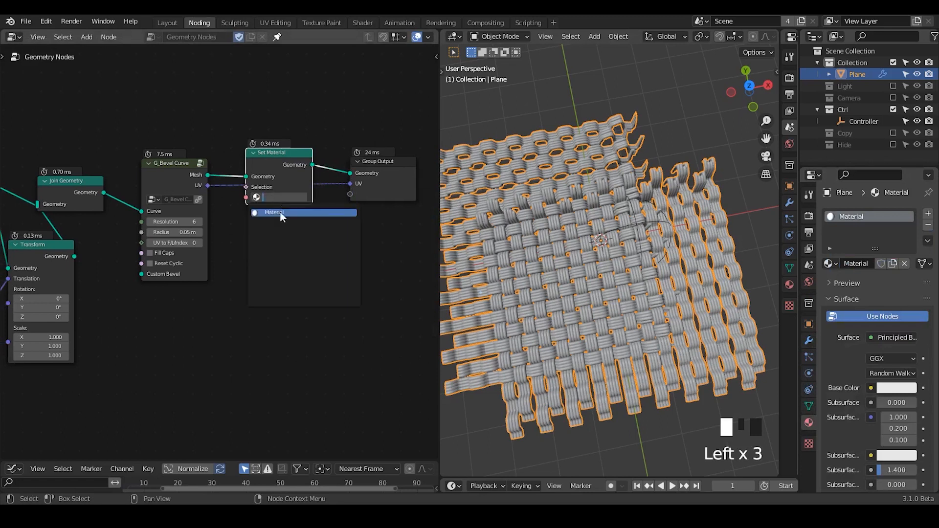
left_click(281, 212)
- Split the geometry node editor horizontally and switch the lower area to the Shader Editor showing the new material's nodes
key("shift+ctrl+alt+q")
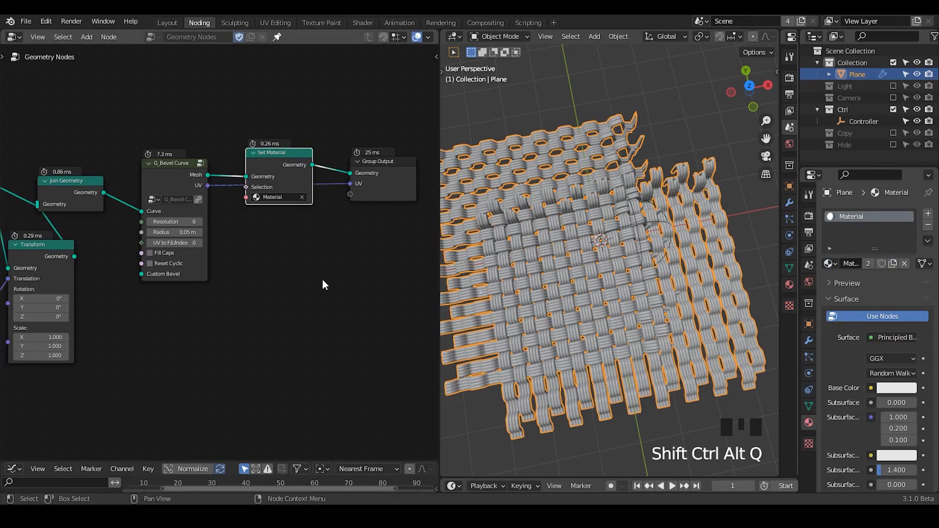
left_click_drag(4, 456, 9, 173)
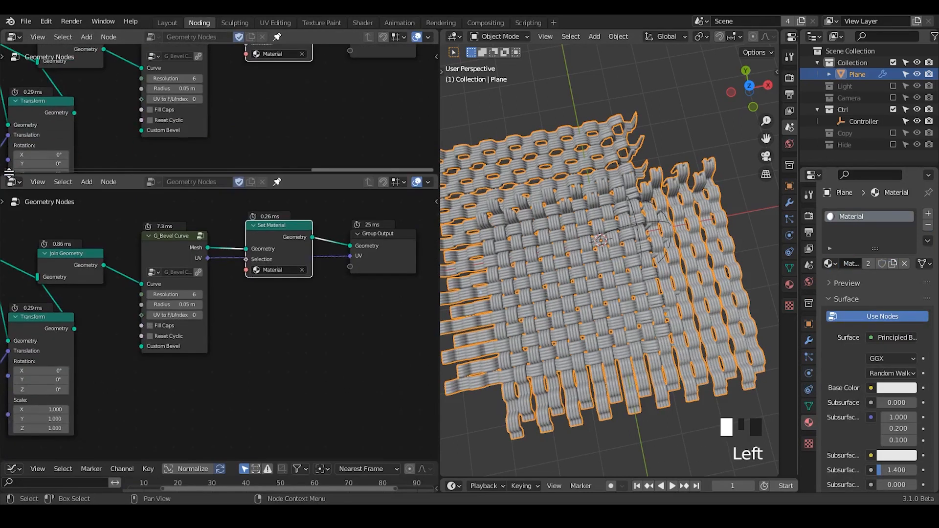
left_click(13, 183)
left_click(60, 310)
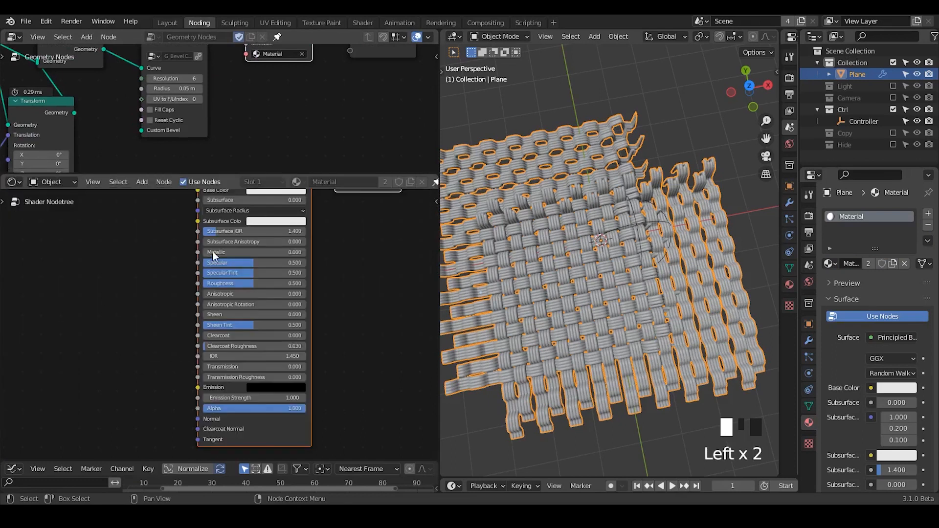
middle_click_drag(213, 251, 241, 310)
middle_click_drag(316, 274, 303, 268)
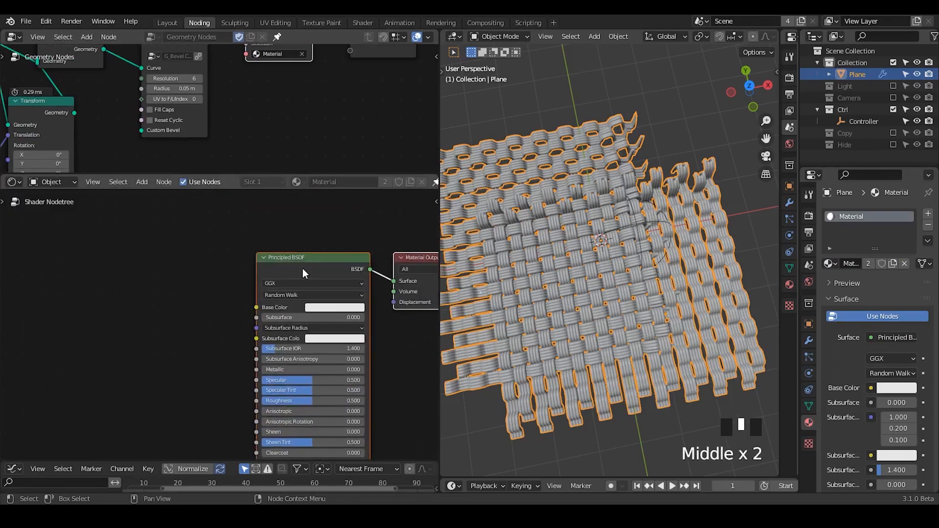
- Replace the Principled BSDF with an Emission shader connected to the Material Output's Surface
left_click(289, 271)
key("x")
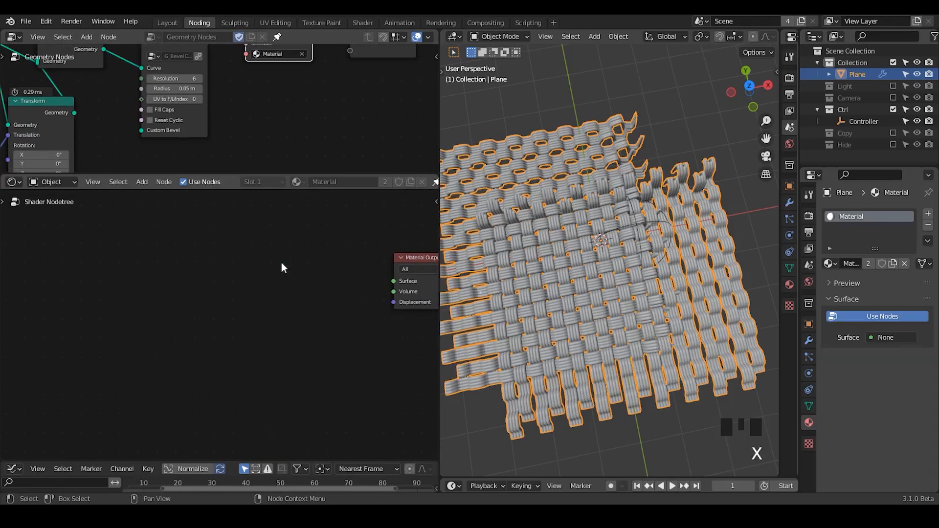
key("ctrl+a")
type("emis")
key("Return")
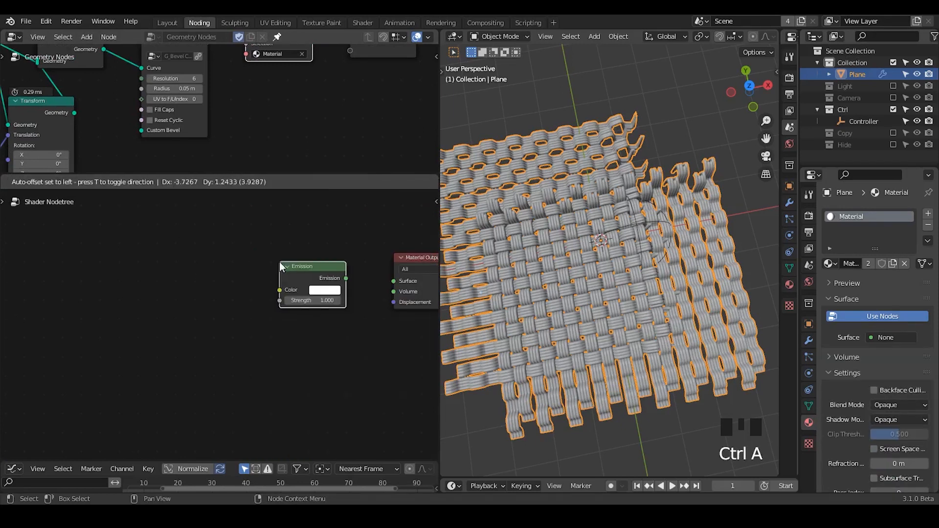
left_click(280, 262)
right_click_drag(310, 271, 399, 269, "alt")
- Add an Attribute node to the shader tree and set its name to UV
key("ctrl+a")
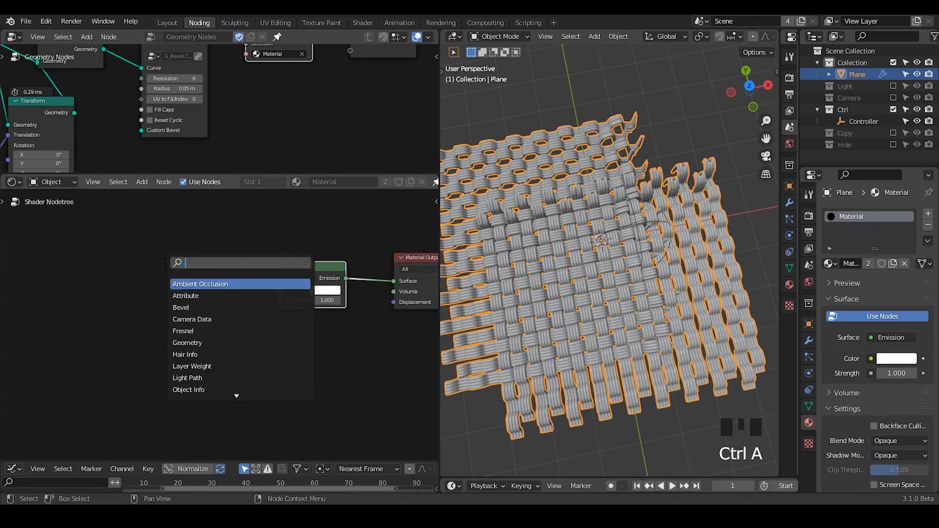
type("attri")
key("Return")
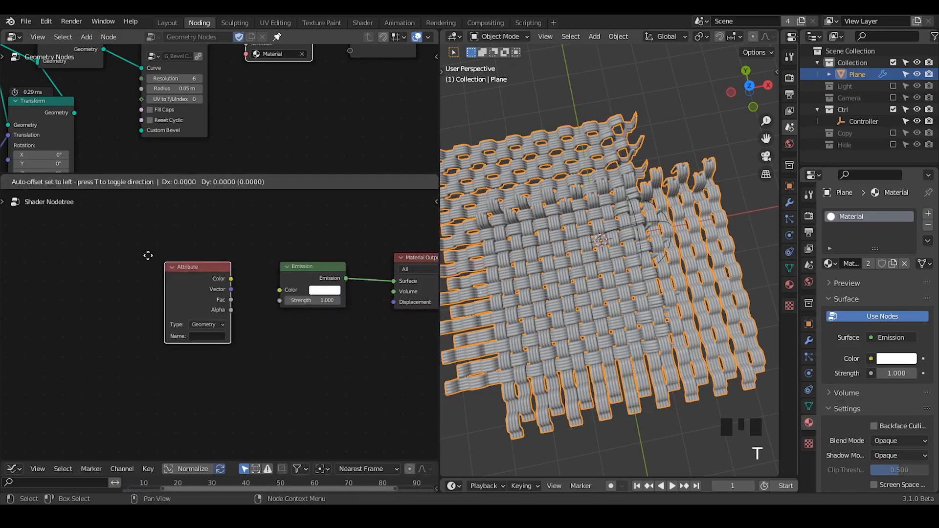
left_click(71, 233)
left_click(129, 315)
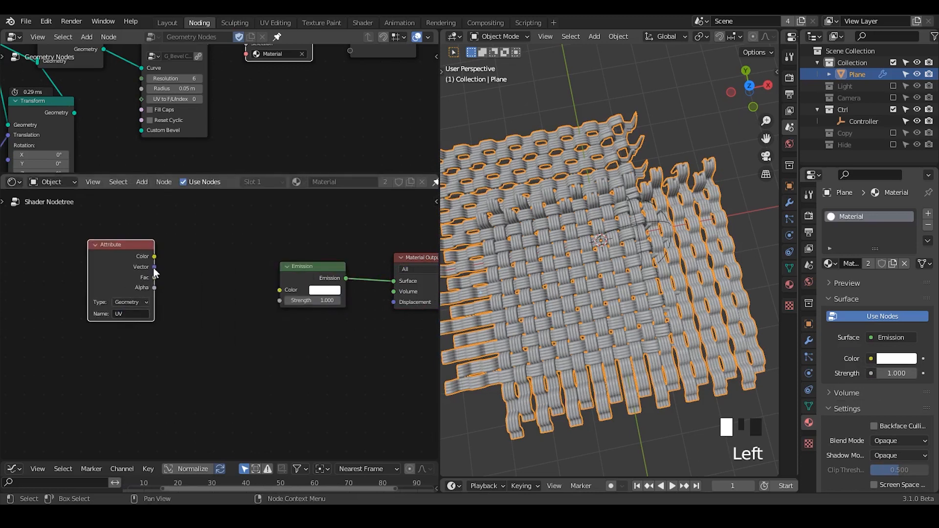
- Feed the Attribute's Vector into a new Wave Texture and connect the texture's Color to the Emission Color
left_click_drag(154, 269, 195, 268)
type("wave tex")
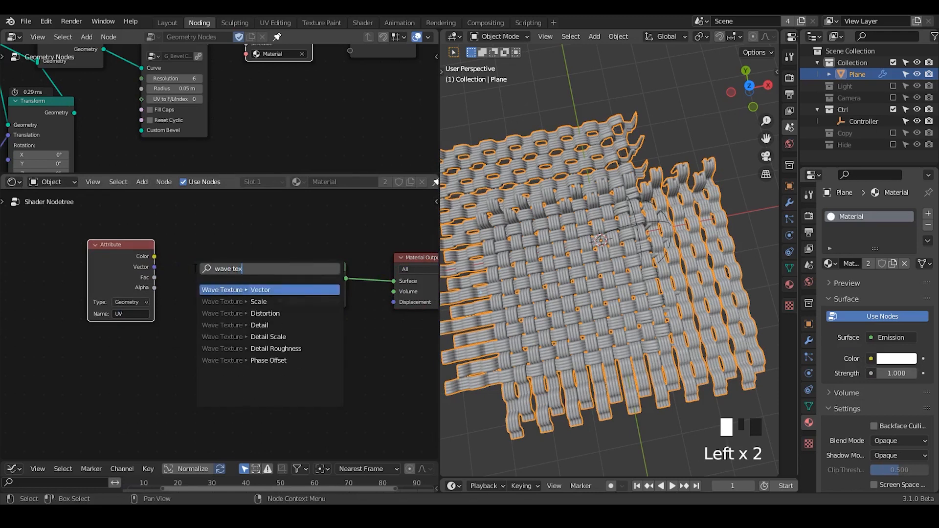
key("Return")
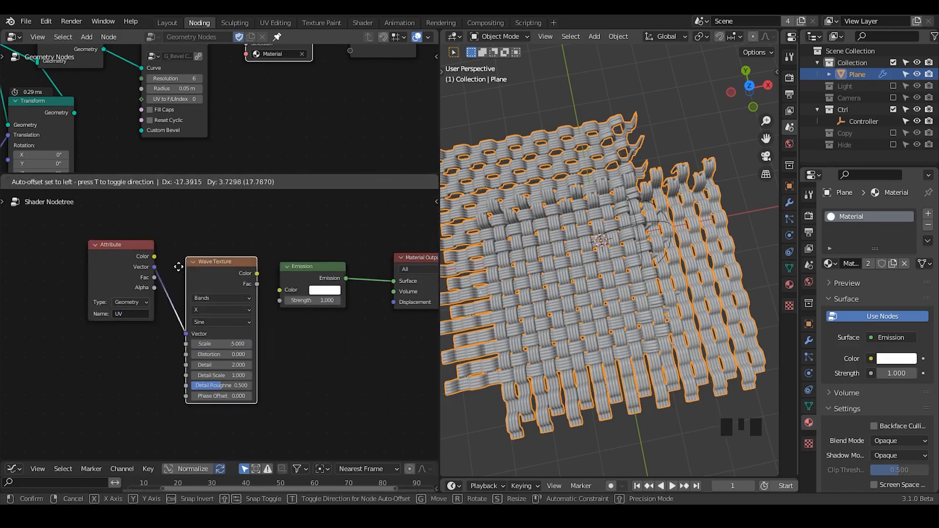
left_click(245, 275)
left_click_drag(282, 291, 281, 291)
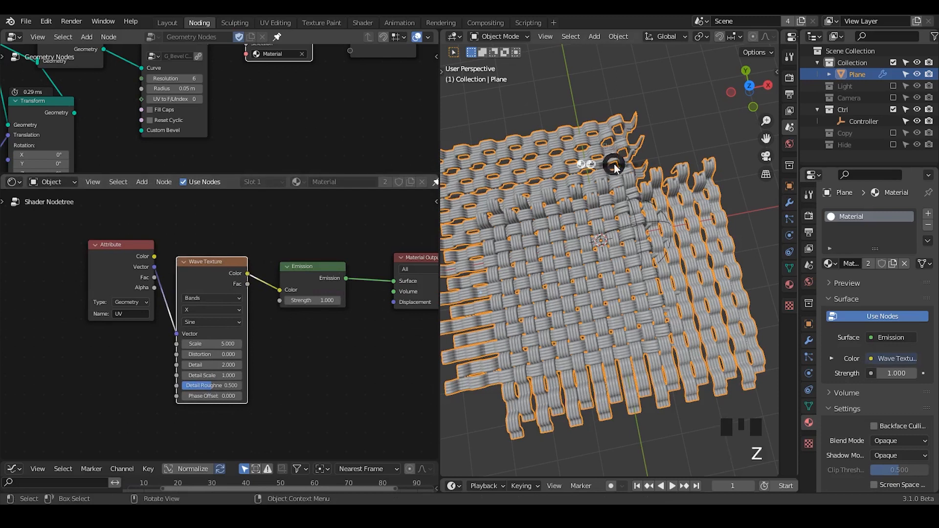
- Show the material on the mesh in the viewport and set the Wave Texture's bands direction to Y
key("z")
middle_click_drag(608, 362, 545, 286)
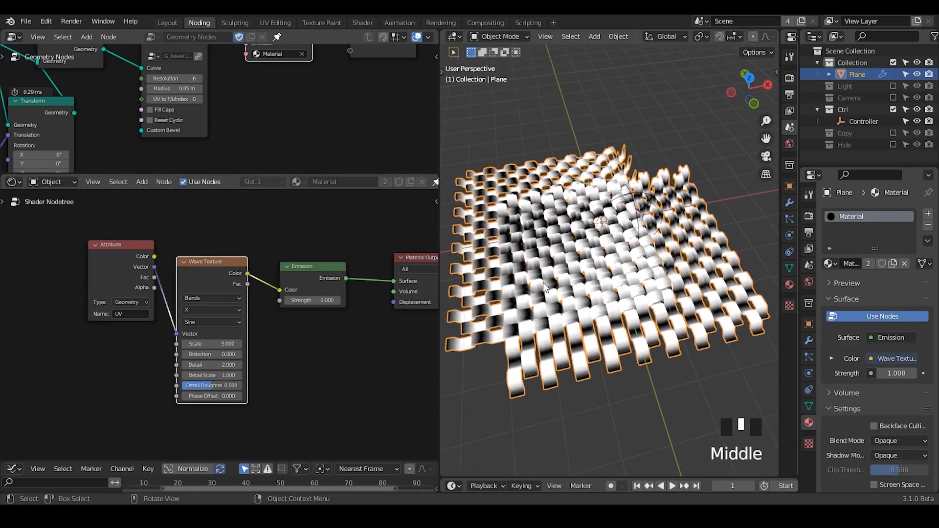
middle_click_drag(191, 310, 220, 273)
left_click_drag(151, 244, 130, 276)
middle_click_drag(236, 310, 230, 269, "ctrl")
left_click(230, 268)
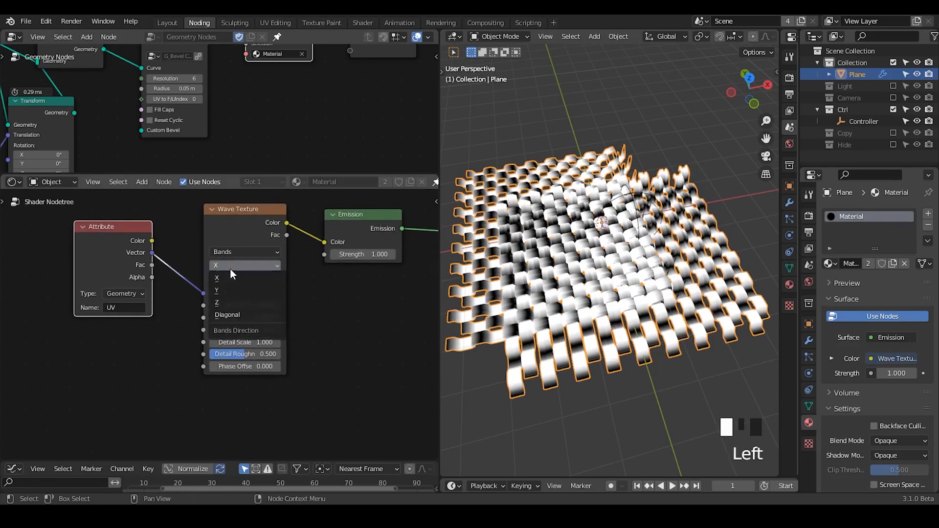
left_click(235, 294)
middle_click_drag(565, 344, 565, 292, "ctrl")
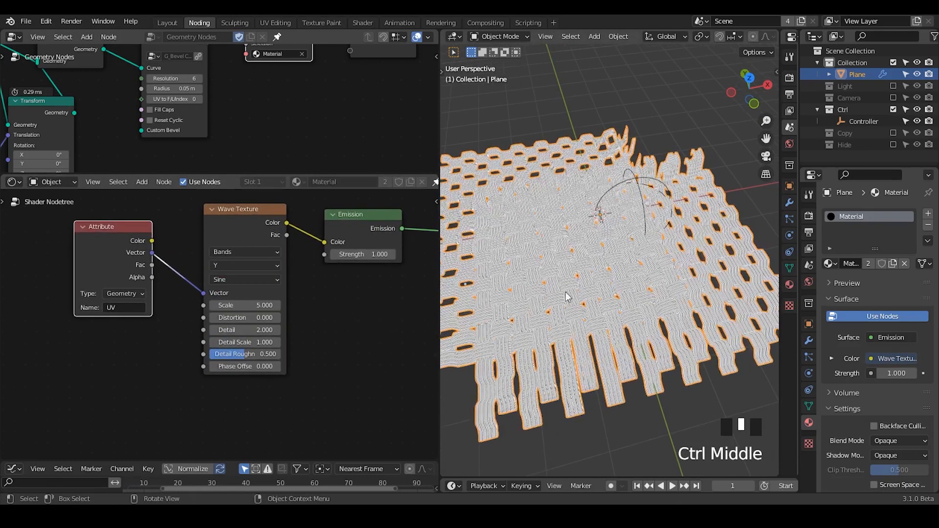
- Set the Wave Texture Scale to 0.800
left_click(243, 307)
type("1")
left_click(321, 306)
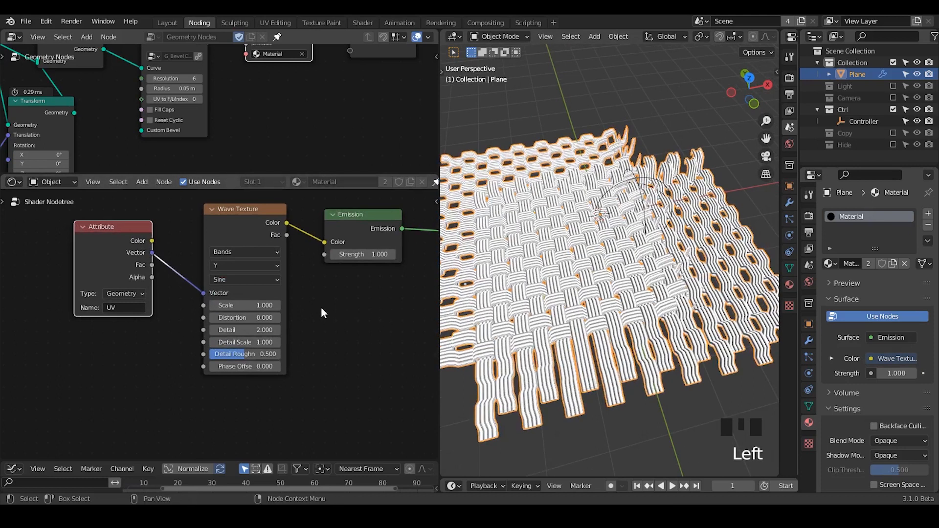
left_click_drag(263, 308, 248, 307, "shift")
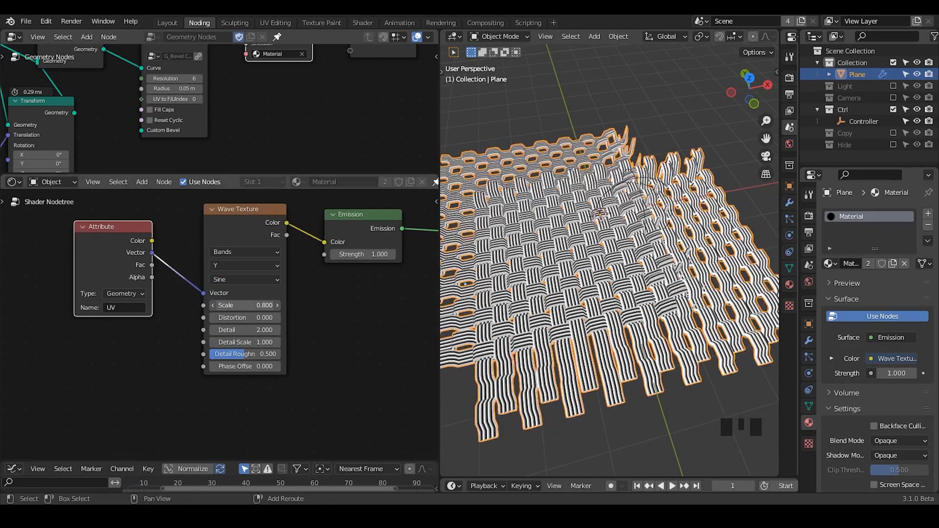
middle_click_drag(602, 352, 620, 331)
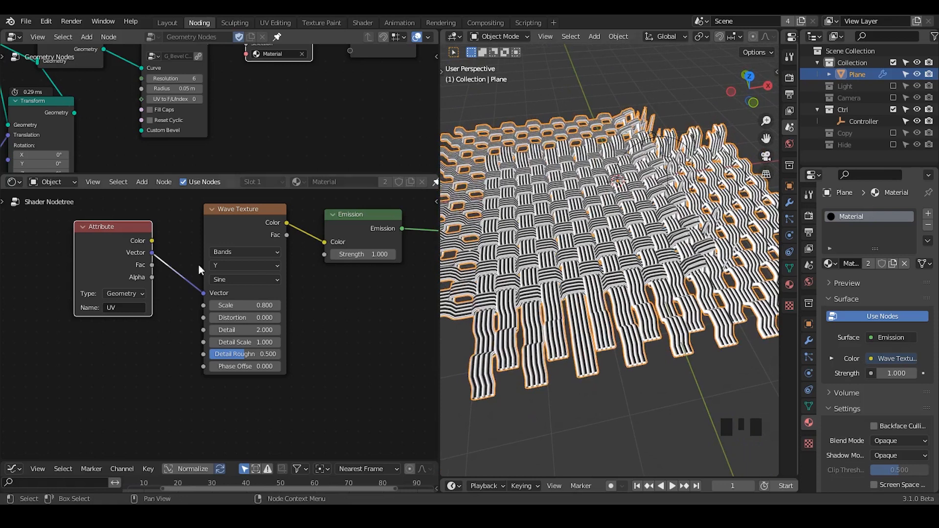
middle_click_drag(198, 268, 283, 266)
left_click_drag(188, 253, 73, 256)
key("ctrl+a")
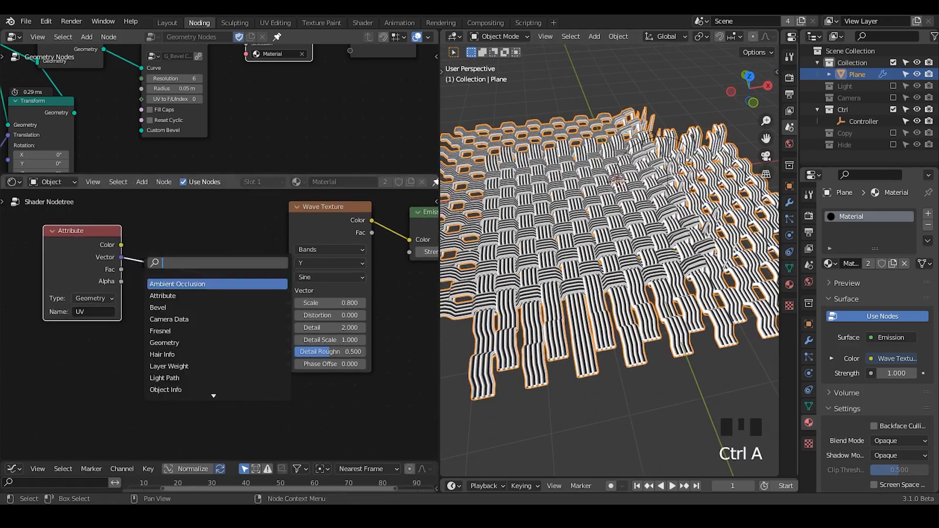
type("vectr o")
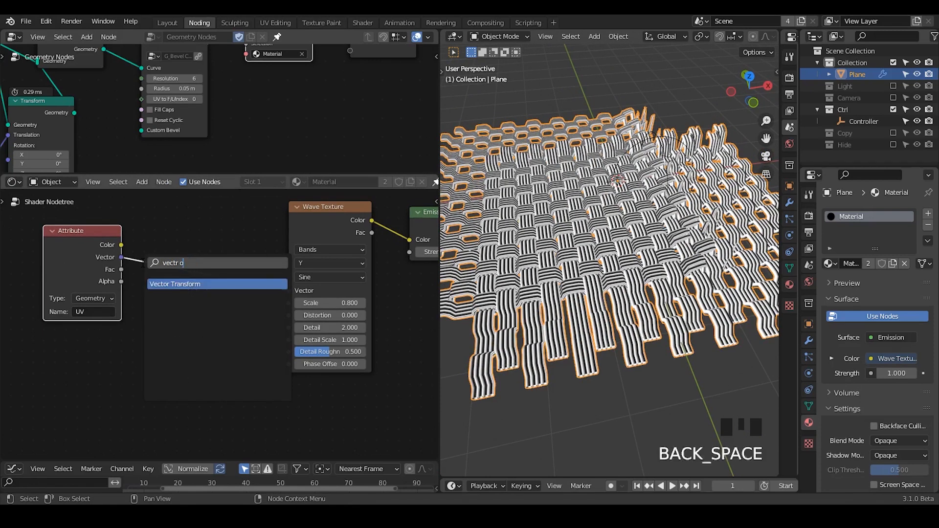
key("BackSpace")
key("BackSpace")
key("BackSpace")
type("or math")
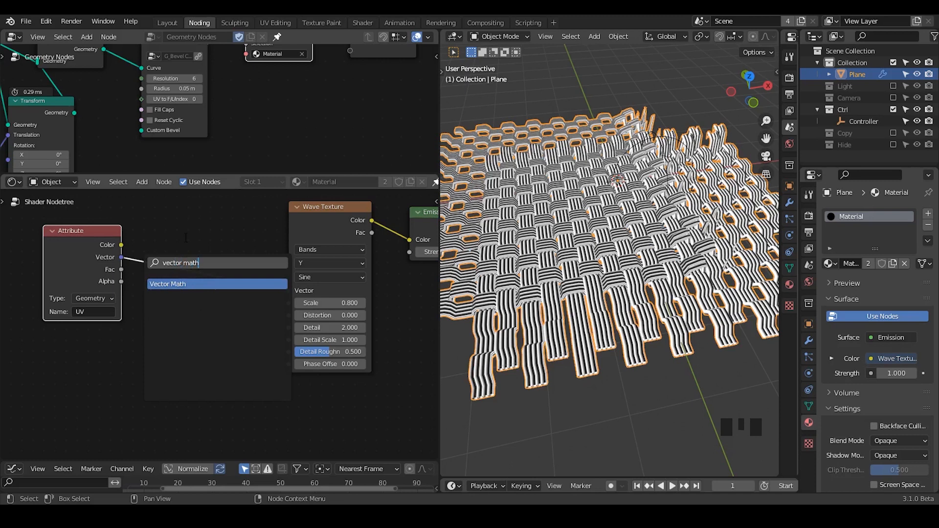
- Enlarge the geometry node editor and add a Spline Parameter node beside G_Bevel Curve
left_click_drag(211, 173, 213, 279)
middle_click_drag(215, 254, 224, 184, "ctrl")
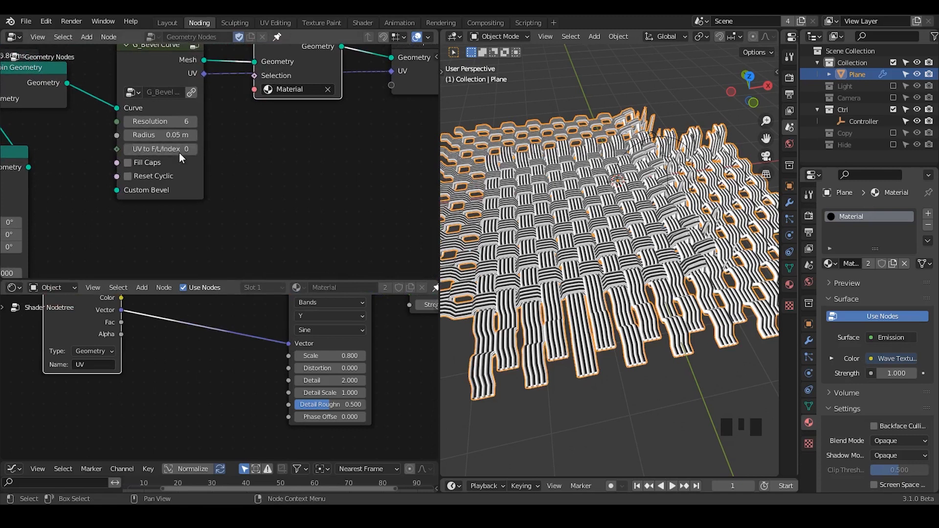
key("ctrl+a")
type("cur")
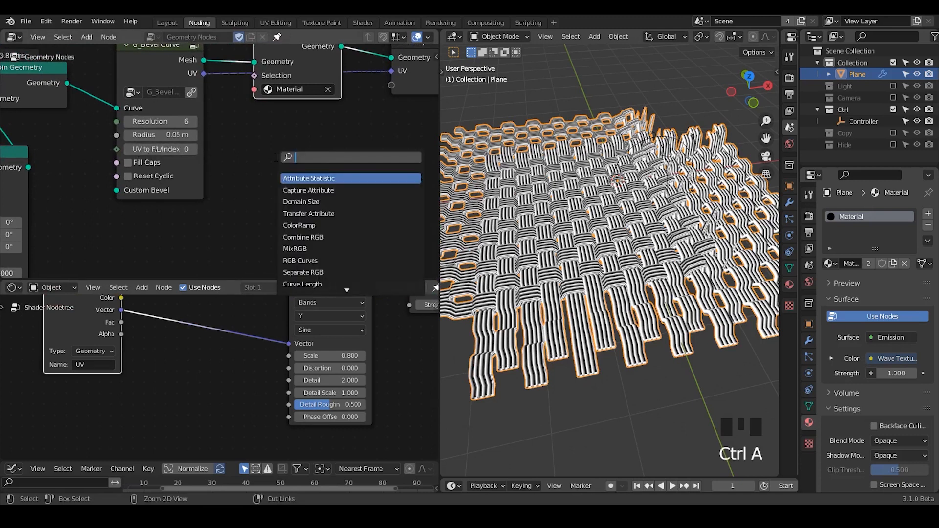
type("ve")
key("BackSpace")
key("BackSpace")
key("BackSpace")
key("BackSpace")
key("BackSpace")
type("spline pa")
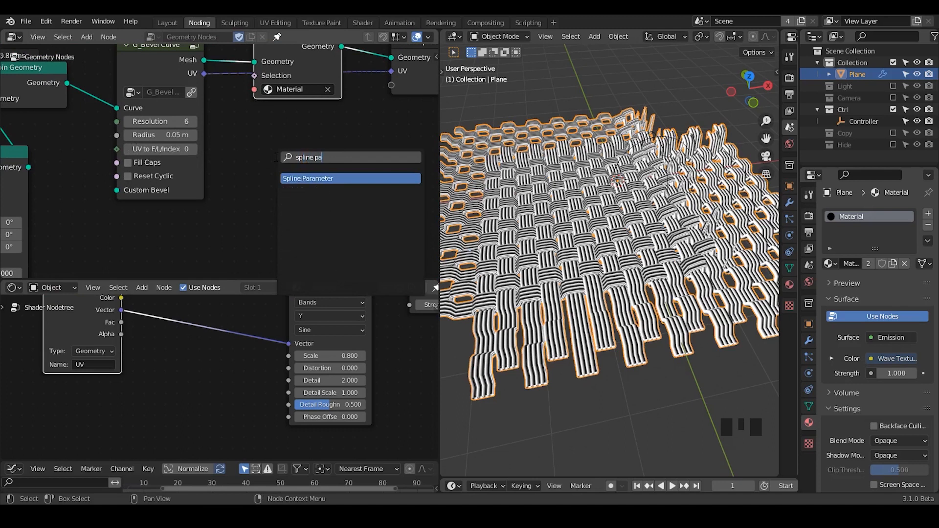
key("Return")
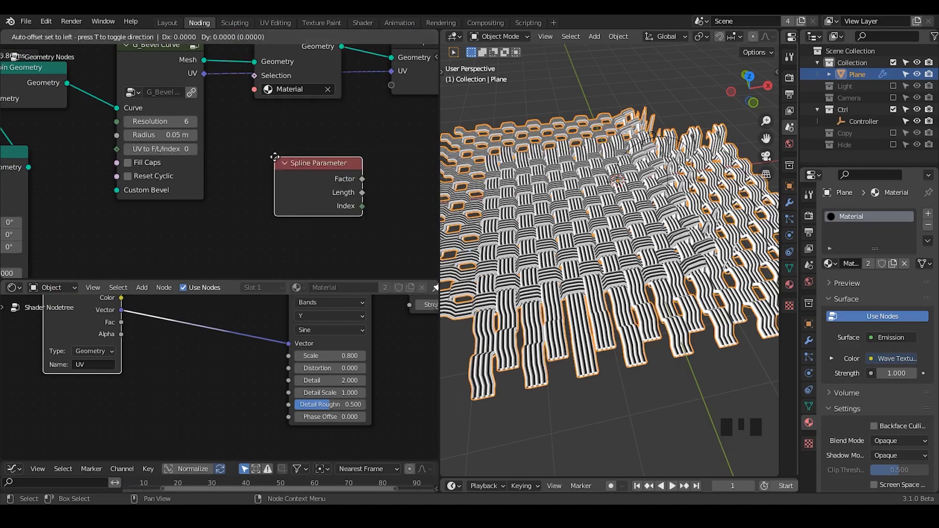
left_click(238, 142)
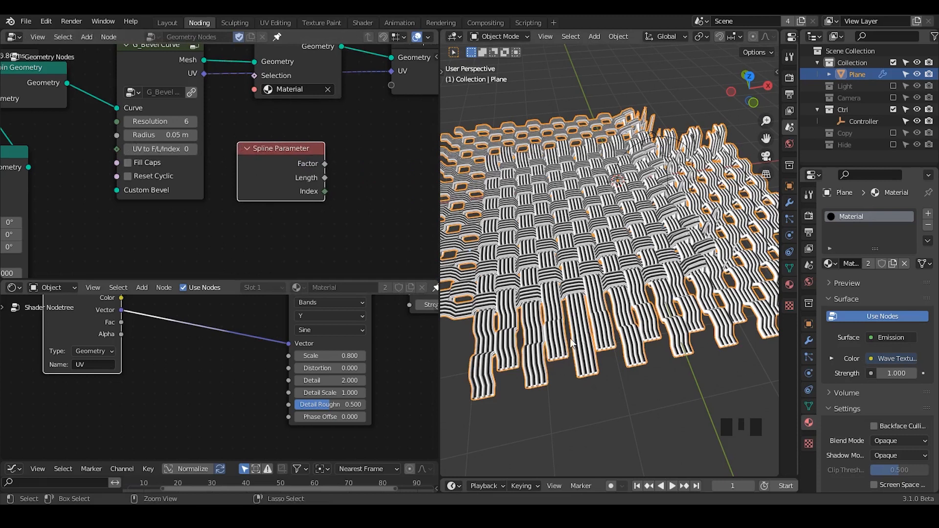
- Annotate the viewport with a handwritten 0 and 1 at opposite sides of the woven mesh
middle_click_drag(572, 342, 480, 126, "ctrl")
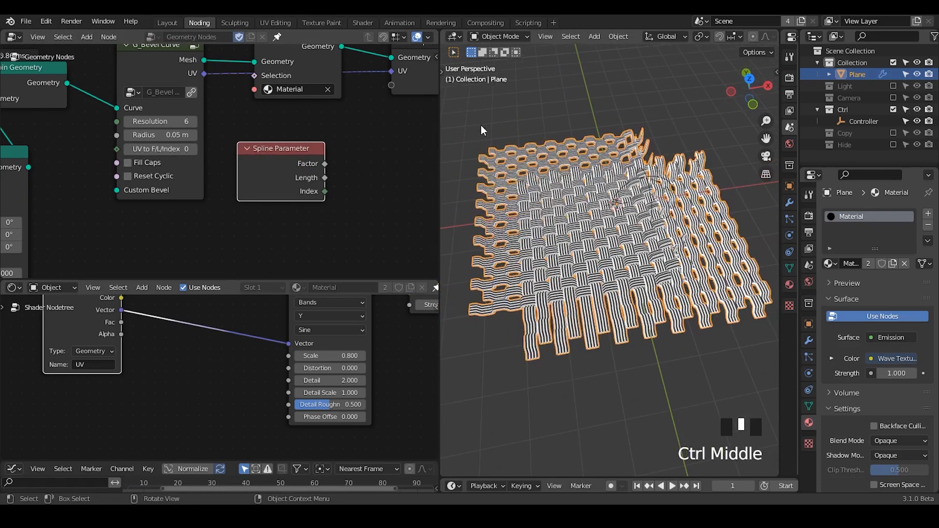
left_click_drag(460, 129, 468, 132)
left_click_drag(704, 100, 708, 133)
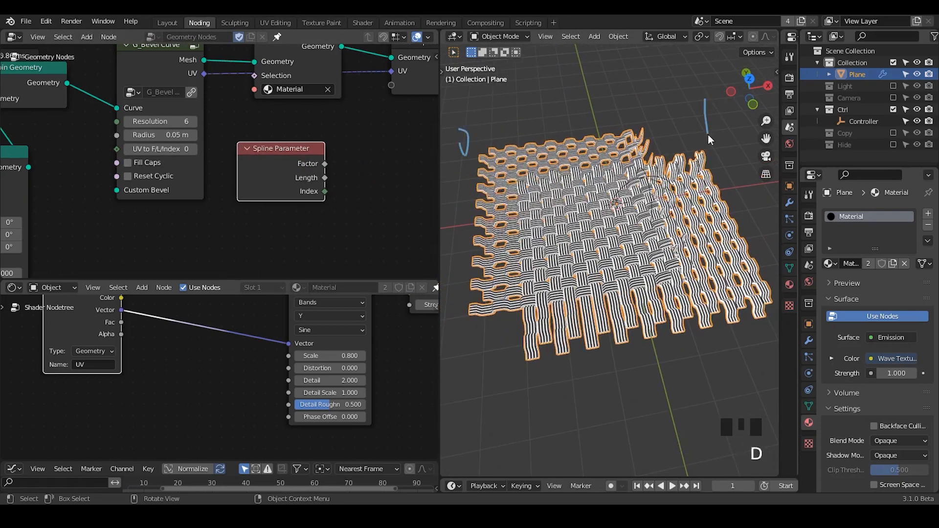
- Set G_Bevel Curve's UV to F/L/Index to 1
left_click(193, 149)
middle_click_drag(632, 282, 633, 301, "ctrl")
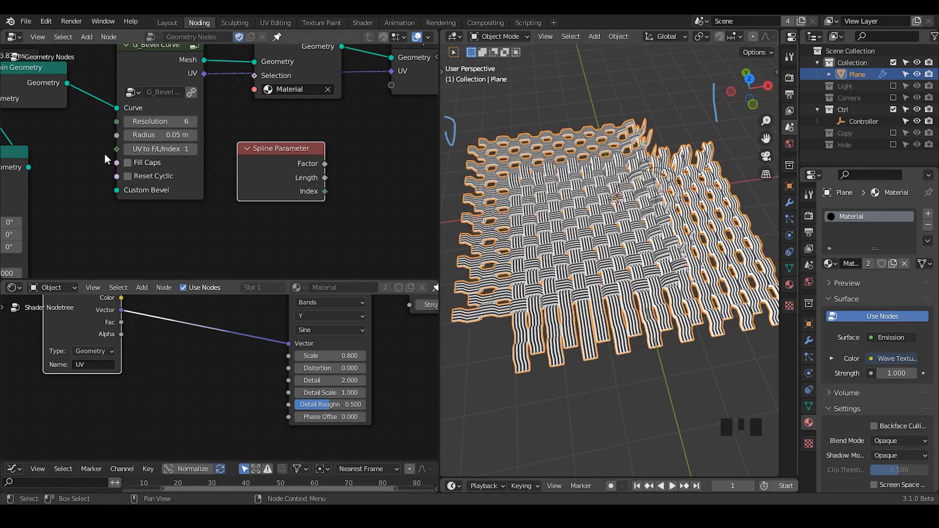
- Insert a Vector Rotate node between the Attribute node's Vector output and the Wave Texture
left_click(128, 148)
left_click(193, 147)
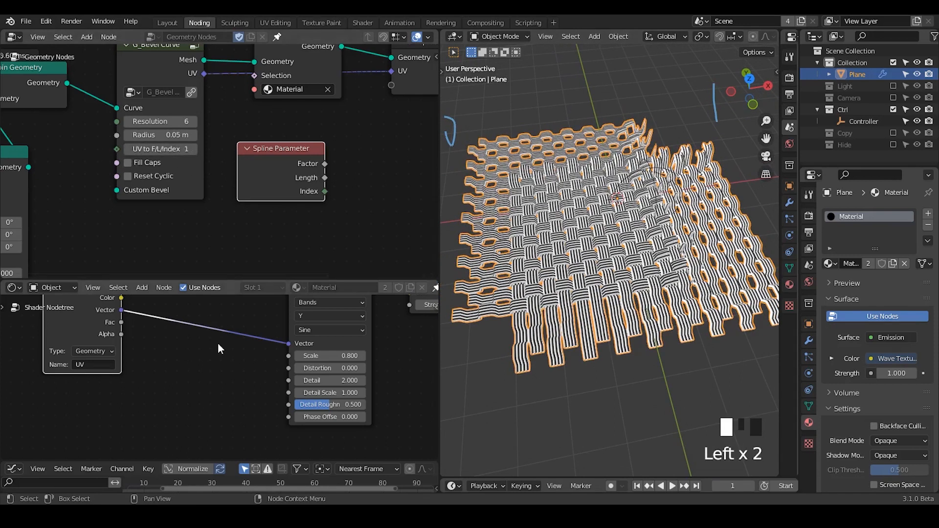
key("ctrl+a")
type("vector math")
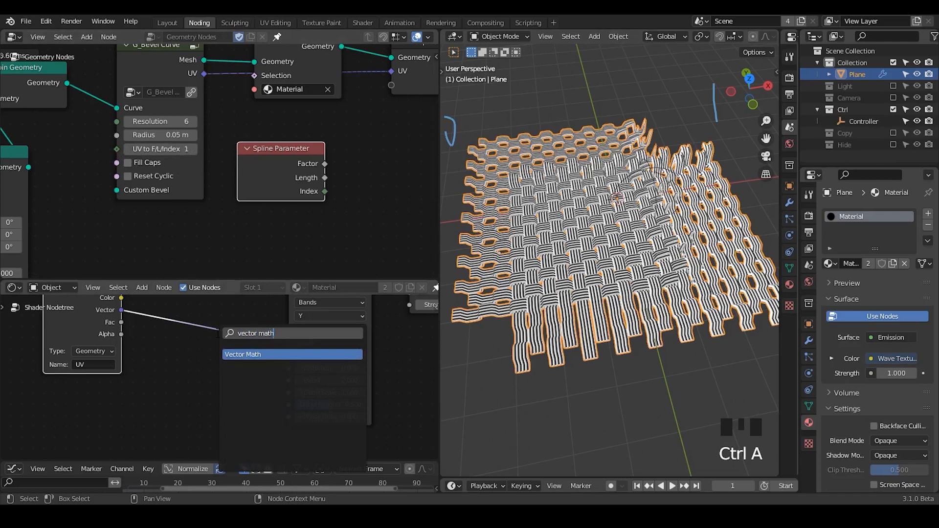
key("ctrl+a")
type("vec")
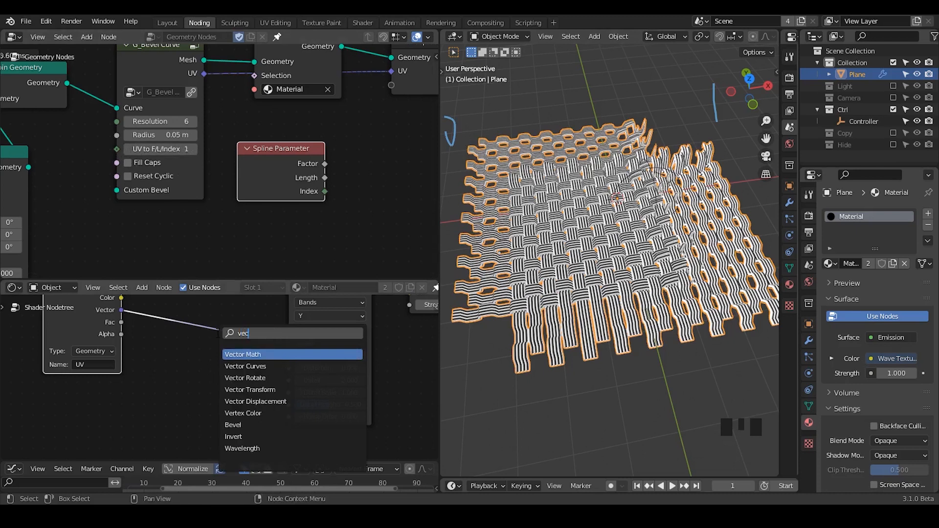
type("tor rota")
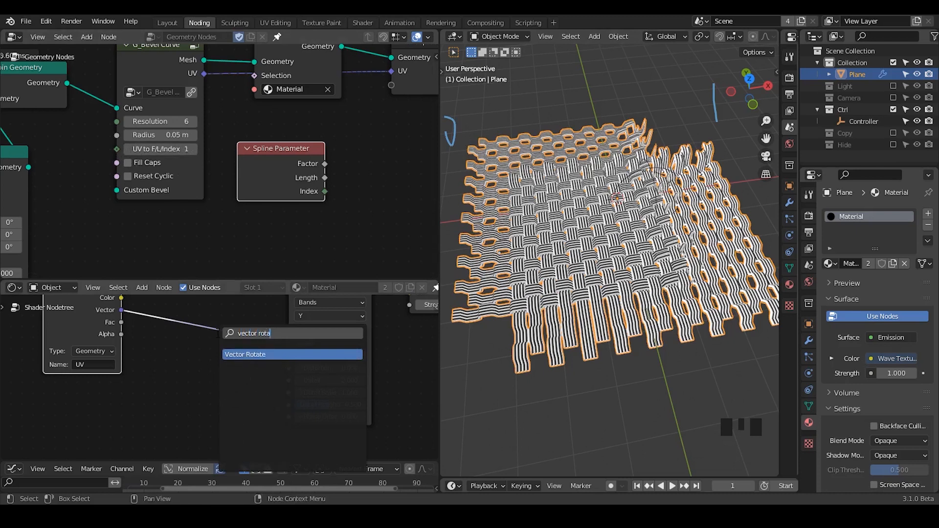
key("Return")
left_click(199, 287)
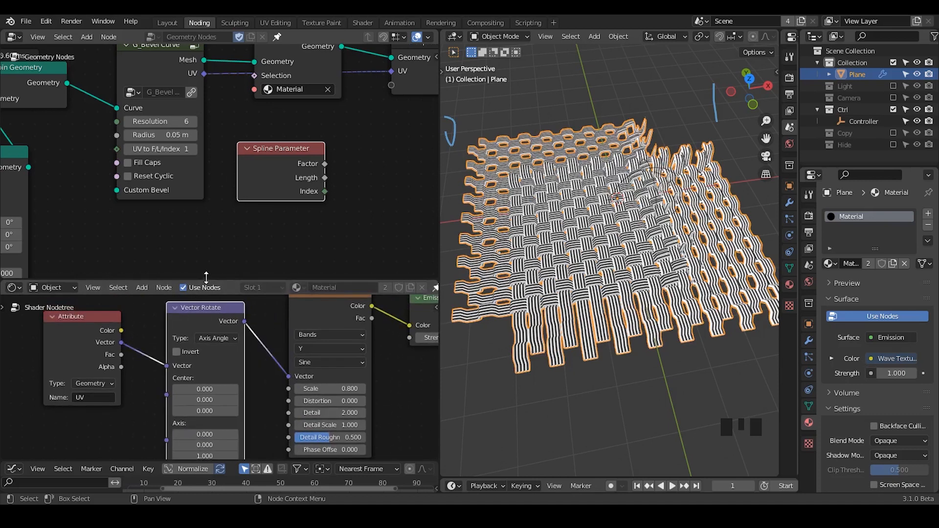
- Enlarge the shader editor and set the Vector Rotate type to Euler
left_click_drag(204, 282, 205, 190)
left_click(224, 293)
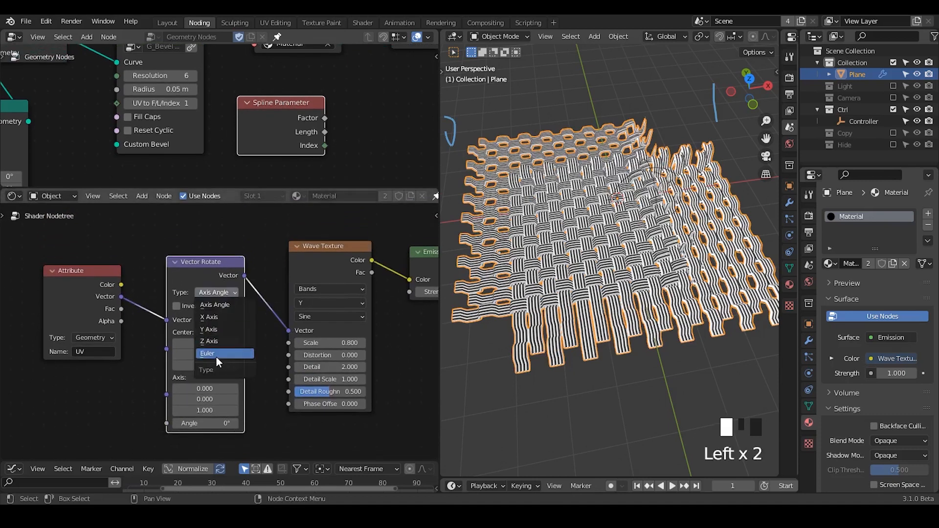
left_click(217, 354)
- Try out the Vector Rotate node's X, Y and Z rotations, resetting each one to 0°
middle_click_drag(258, 391, 264, 354)
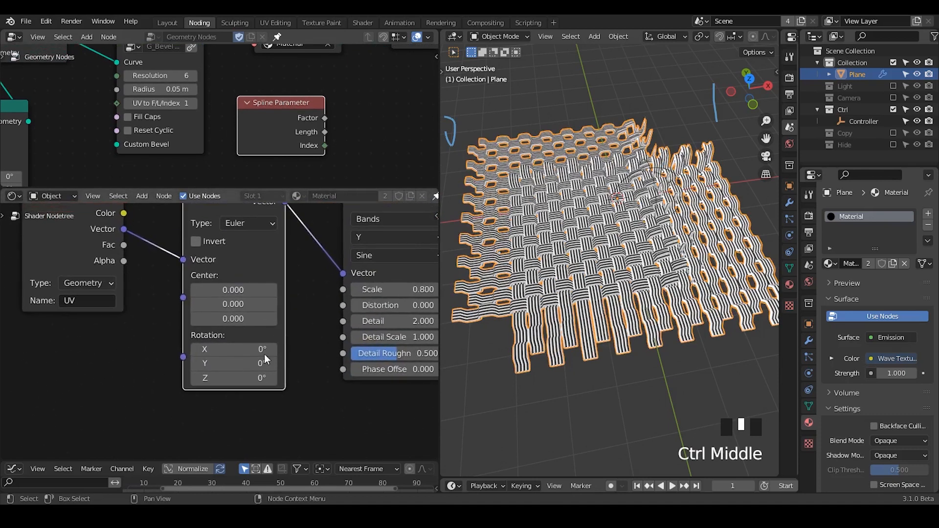
left_click_drag(255, 349, 316, 377)
left_click(235, 353)
type("0")
key("Return")
left_click(239, 364)
type("0")
key("Return")
middle_click_drag(500, 374, 607, 388, "ctrl")
left_click(232, 377)
type("0")
key("Return")
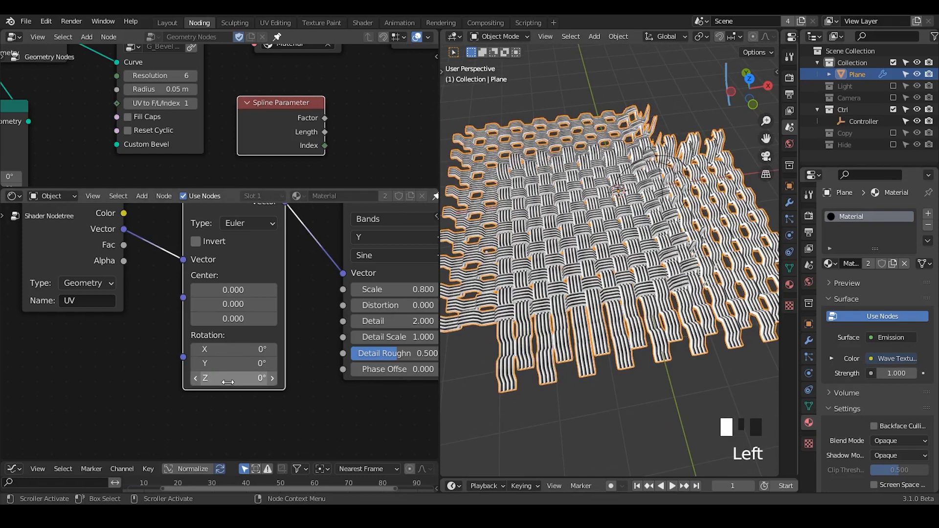
- Set the Vector Rotate node's Z rotation to 30.2°
left_click_drag(224, 382, 249, 382)
middle_click_drag(548, 310, 610, 264, "shift")
middle_click_drag(142, 285, 265, 325)
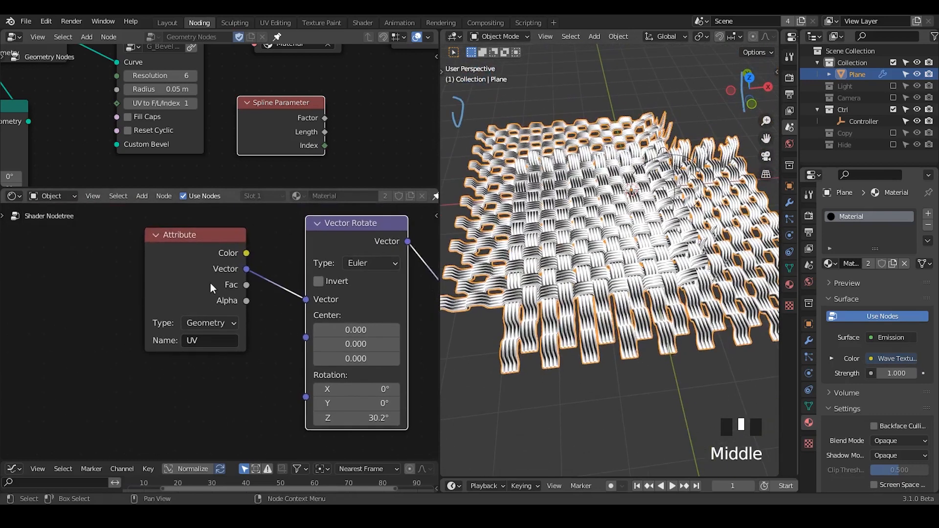
- Insert a Vector Math node between Attribute and Vector Rotate and set its operation to Multiply
left_click_drag(209, 261, 95, 267)
key("ctrl+a")
type("vector ma")
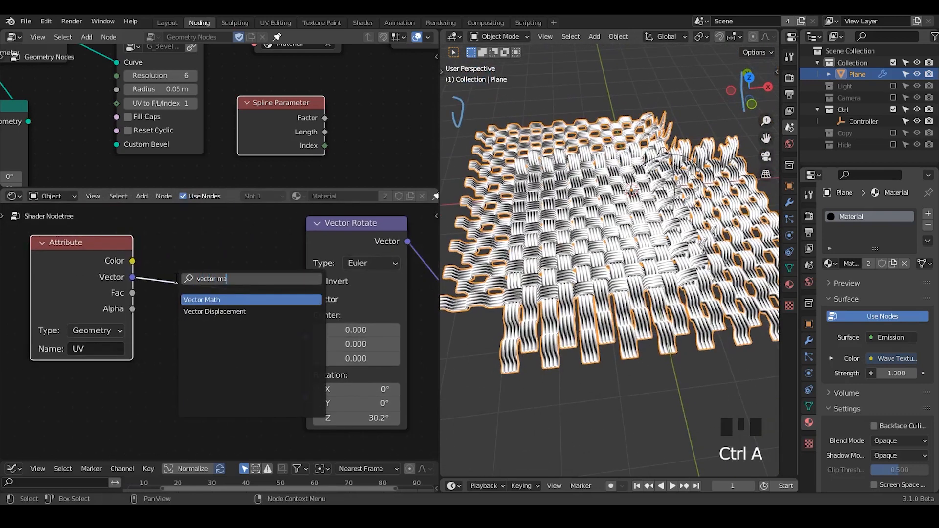
key("Return")
left_click(125, 225)
left_click(211, 294)
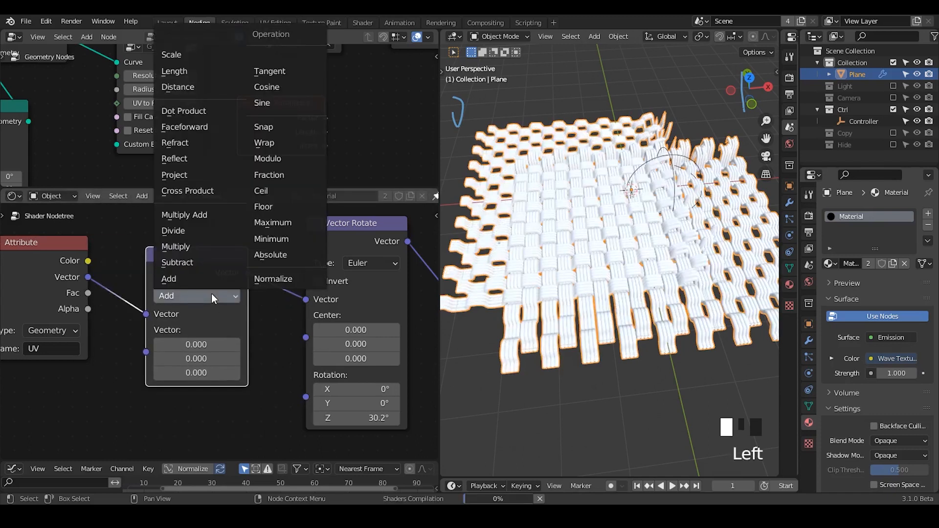
left_click(203, 248)
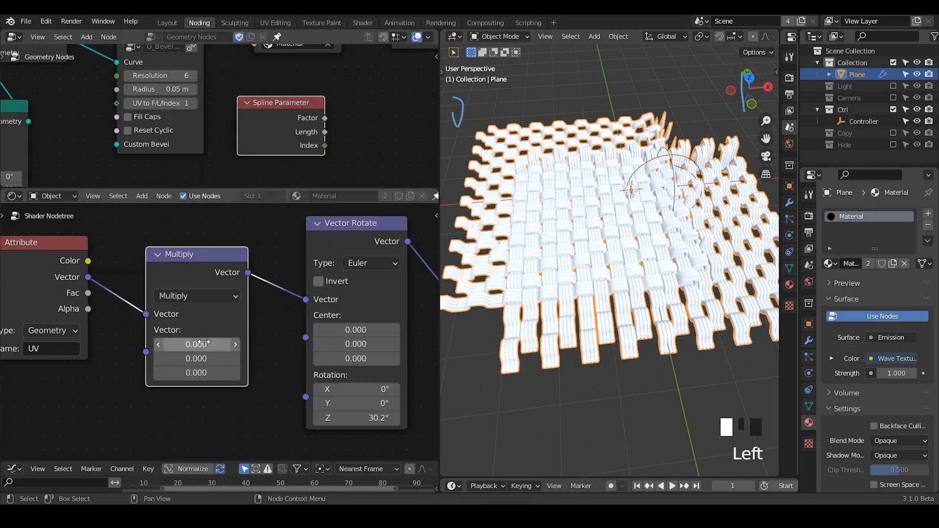
- Set the Multiply node's vector to 5.910, 1.000, 1.000 and inspect the stripes along the strands
left_click_drag(205, 344, 264, 345)
type("1")
key("Return")
middle_click_drag(577, 369, 659, 325, "ctrl")
middle_click_drag(659, 324, 650, 260, "shift")
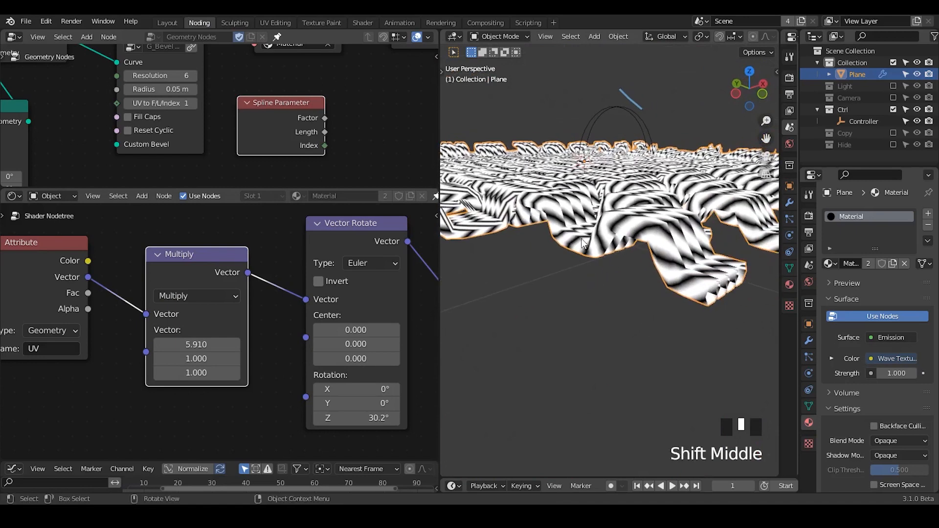
middle_click_drag(636, 226, 580, 270)
middle_click_drag(580, 270, 588, 250, "ctrl")
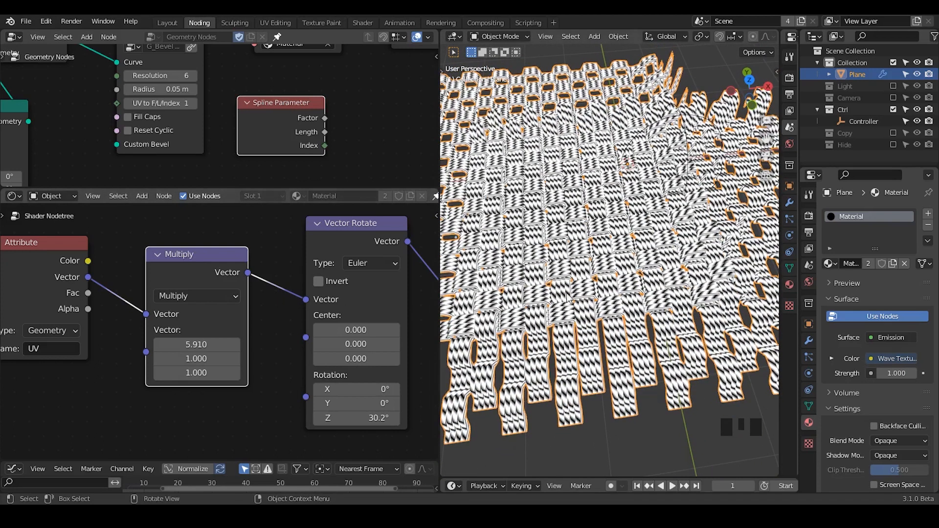
- Set the Vector Rotate node's Z rotation to 23.5° and the Wave Texture Scale to 0.620
middle_click_drag(282, 347, 240, 336)
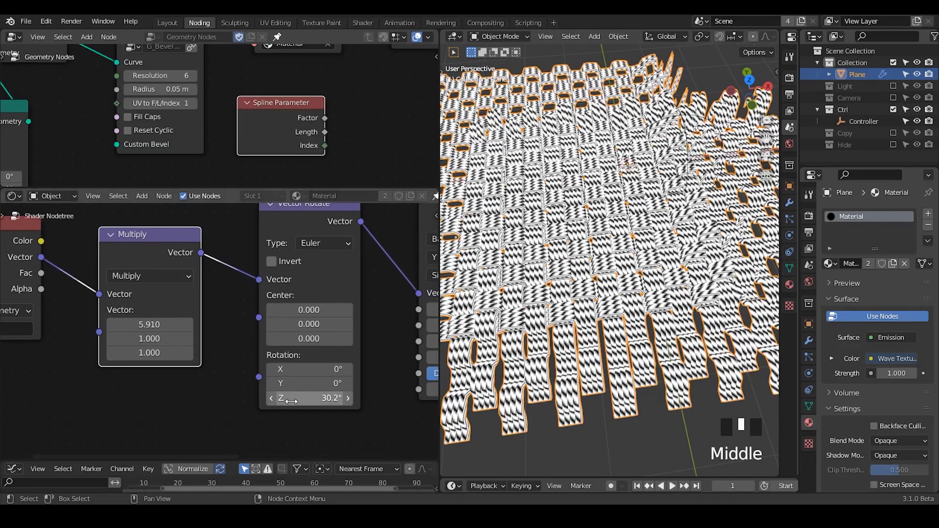
left_click_drag(308, 398, 286, 398)
middle_click_drag(292, 401, 174, 435)
left_click_drag(353, 343, 391, 343, "shift")
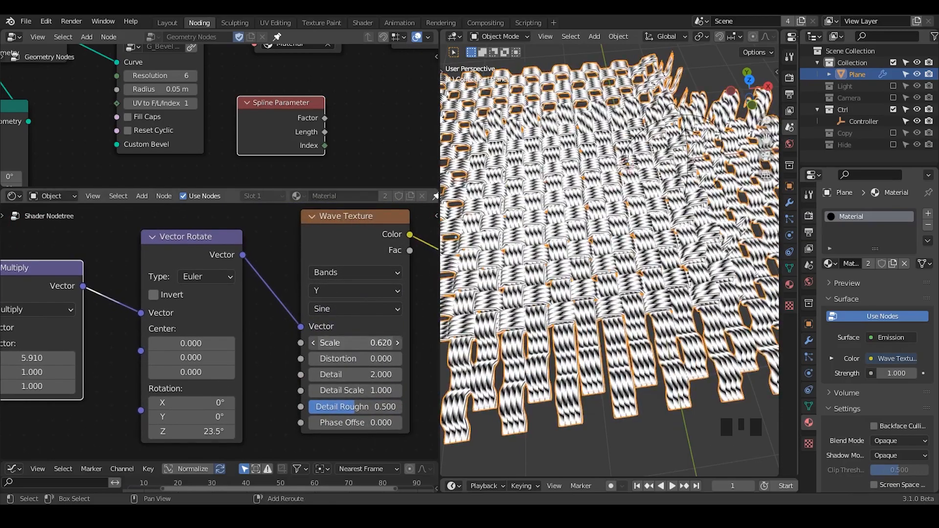
- Set the Multiply node's second vector component to 0.920
middle_click_drag(214, 348, 293, 359)
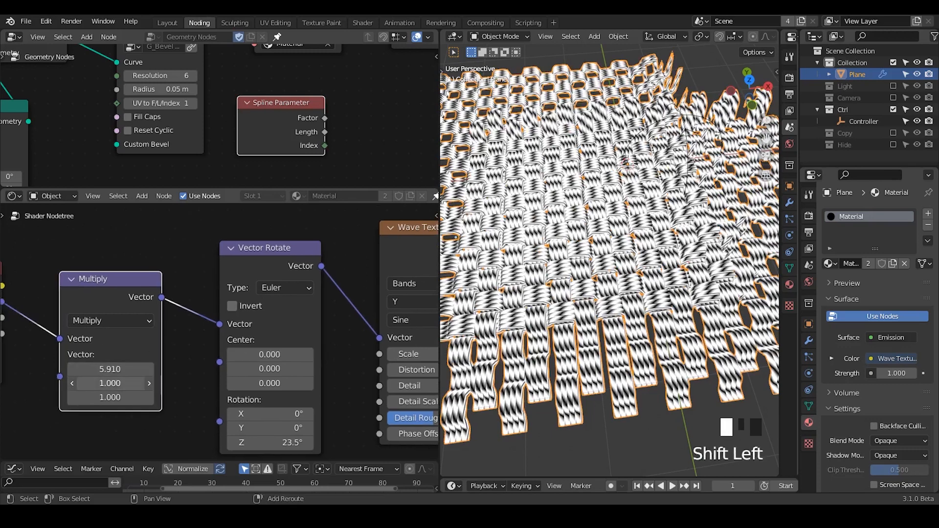
mouse_move(110, 383)
left_mouse_down("shift")
mouse_move(98, 383)
mouse_move(127, 383)
mouse_move(102, 383)
left_mouse_up("shift")
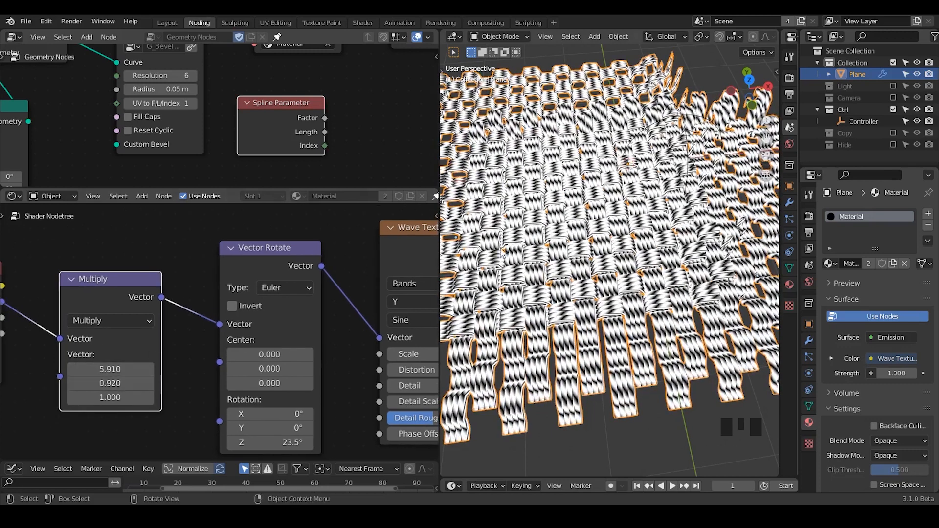
- Enlarge the geometry node editor and delete the unused Spline Parameter node
left_click_drag(261, 189, 259, 274)
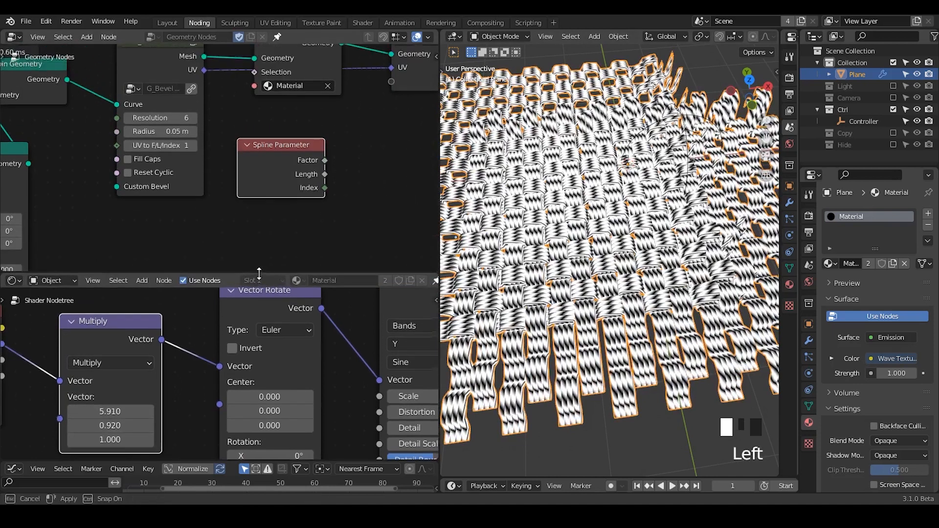
key("x")
middle_click_drag(362, 202, 298, 216, "ctrl")
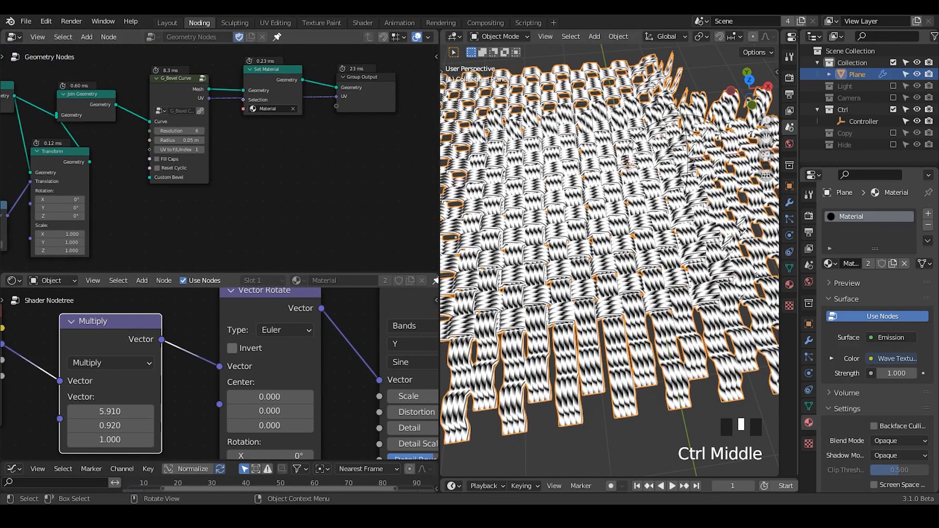
- Move the Controller in the negative direction along global X across the woven mesh
middle_click_drag(617, 125, 664, 179, "ctrl")
left_click(662, 172)
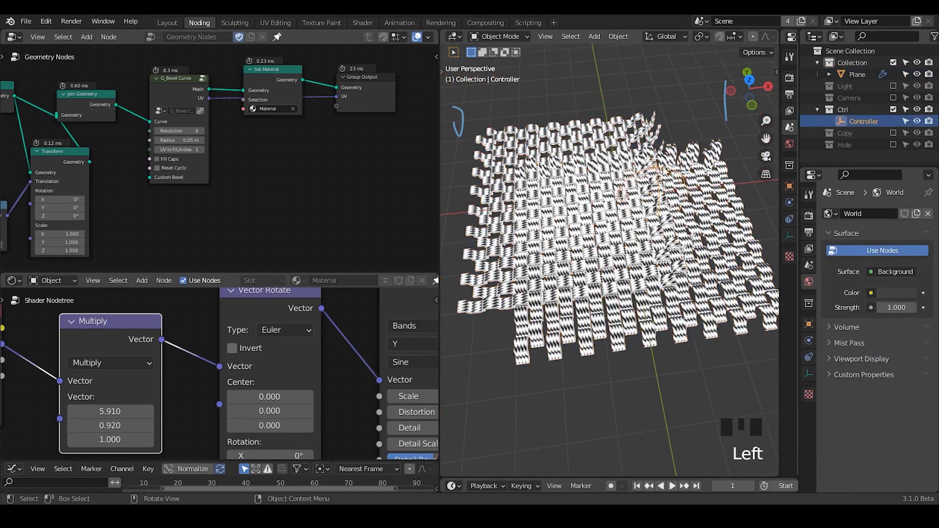
key("g")
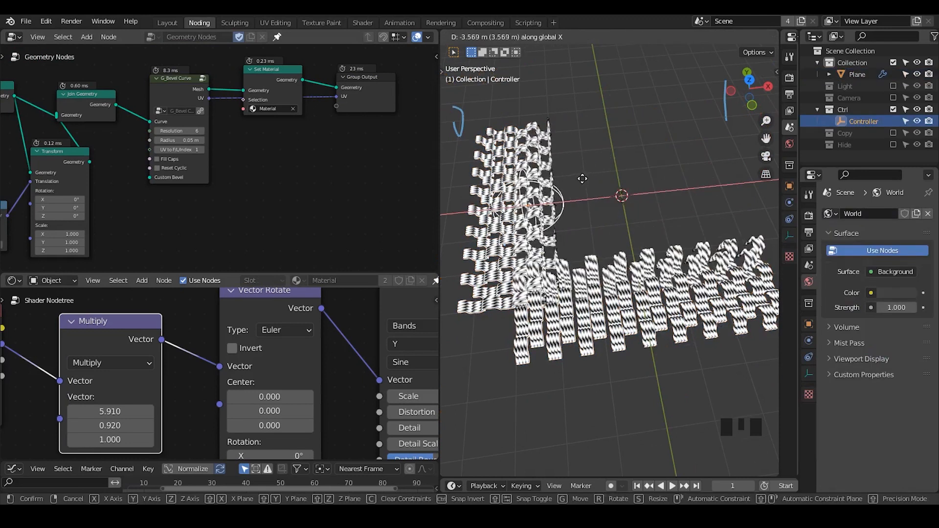
left_click(623, 178)
- Set G_Bevel Curve's UV to F/L/Index to 0 and the Multiply node's first vector component to 171.210
middle_click_drag(250, 206, 250, 167, "ctrl")
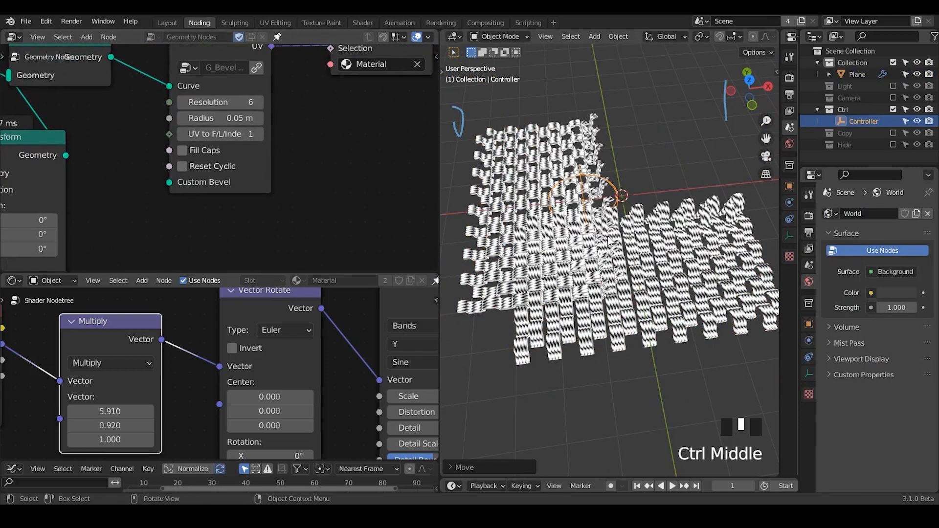
middle_click_drag(610, 243, 586, 150)
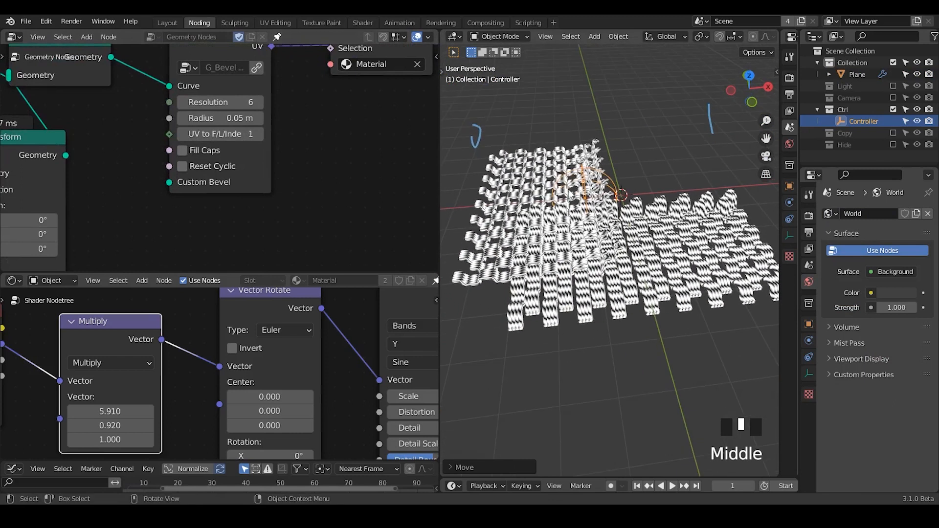
left_click(182, 134)
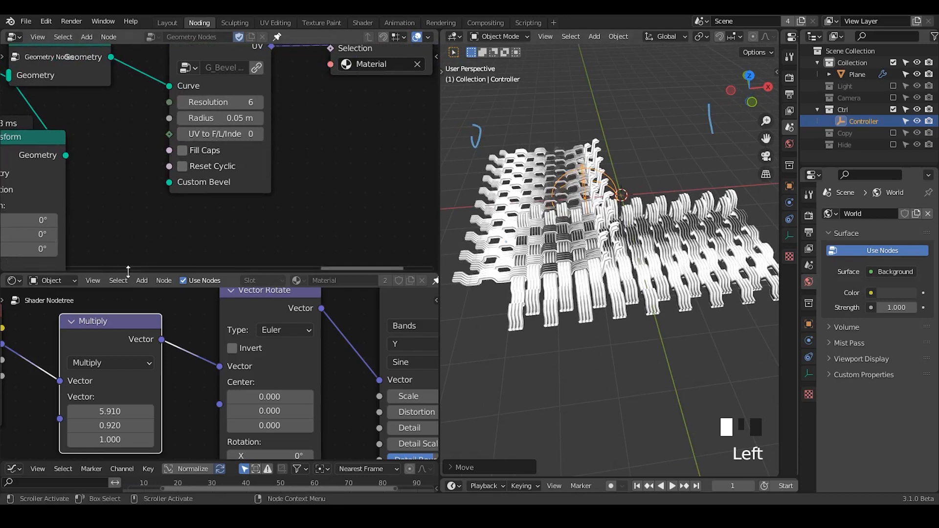
middle_click_drag(130, 398, 250, 377)
left_click_drag(233, 390, 439, 389)
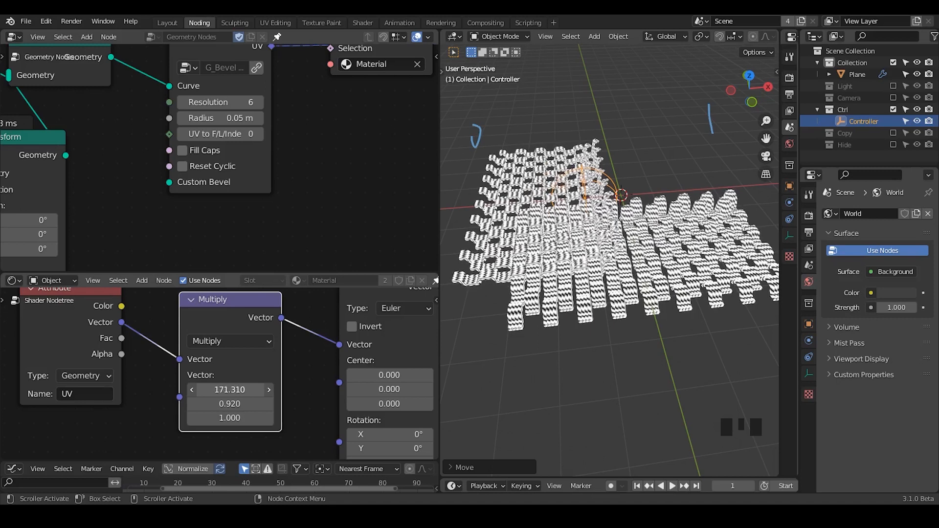
- Move the Controller about 0.98 m in the positive direction along global X
key("g")
key("x")
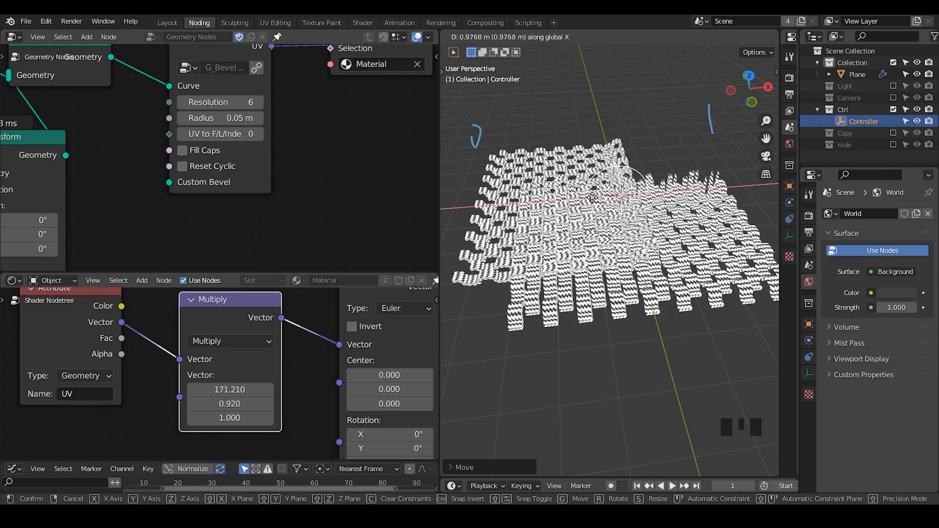
left_click(592, 198)
- Set G_Bevel Curve's UV to F/L/Index to 2 and move the Controller in the negative global X direction
left_click(262, 134)
left_click(262, 134)
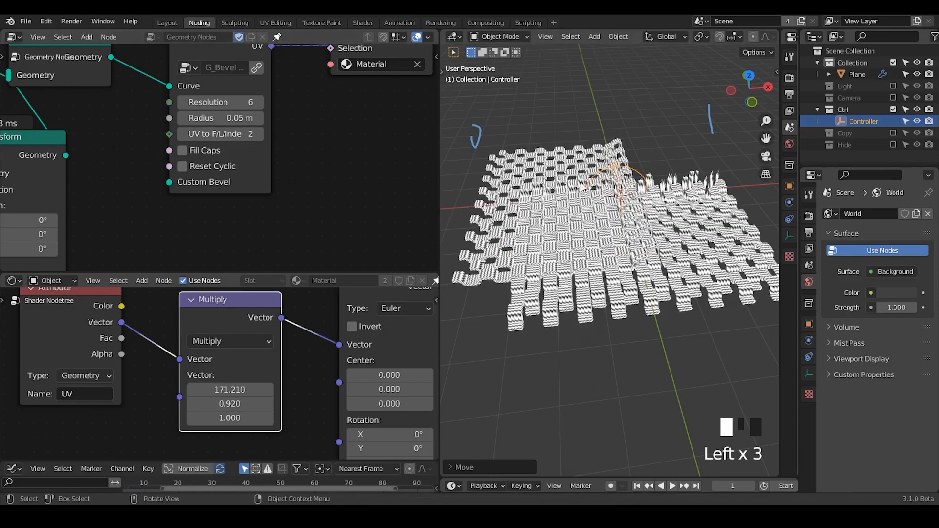
key("g")
key("x")
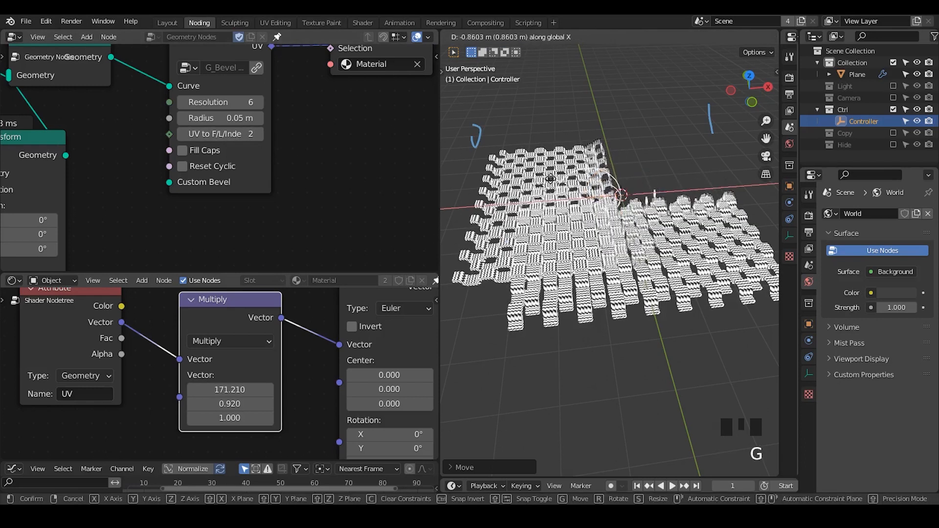
left_click(499, 180)
middle_click_drag(622, 218, 614, 271)
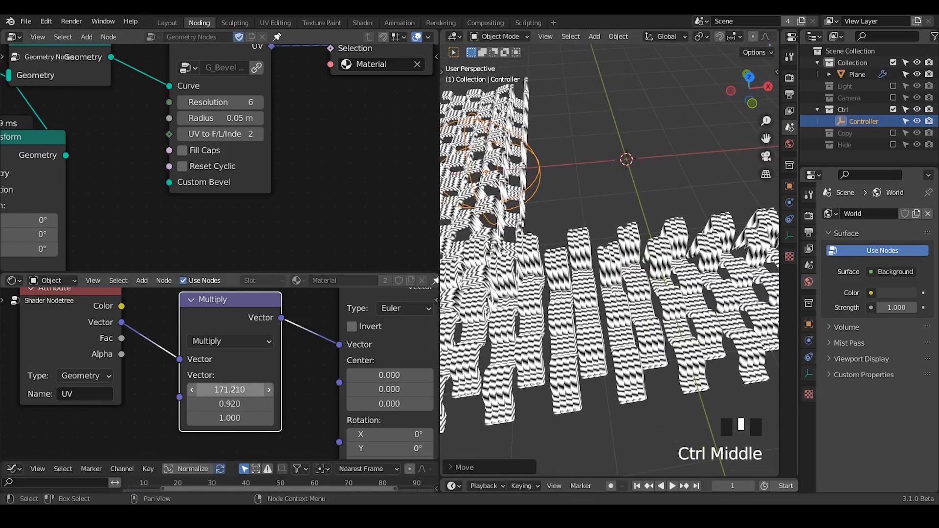
- Set the Multiply node's first vector component to 20.600 and move the Controller back in the positive global X direction
key("Return")
left_click_drag(226, 390, 254, 390)
middle_click_drag(560, 216, 568, 208, "ctrl")
key("g")
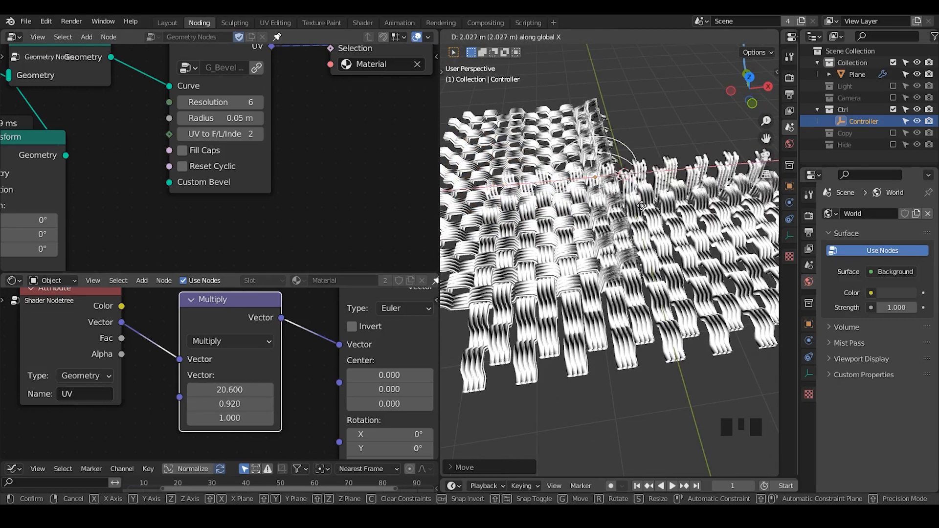
left_click(689, 208)
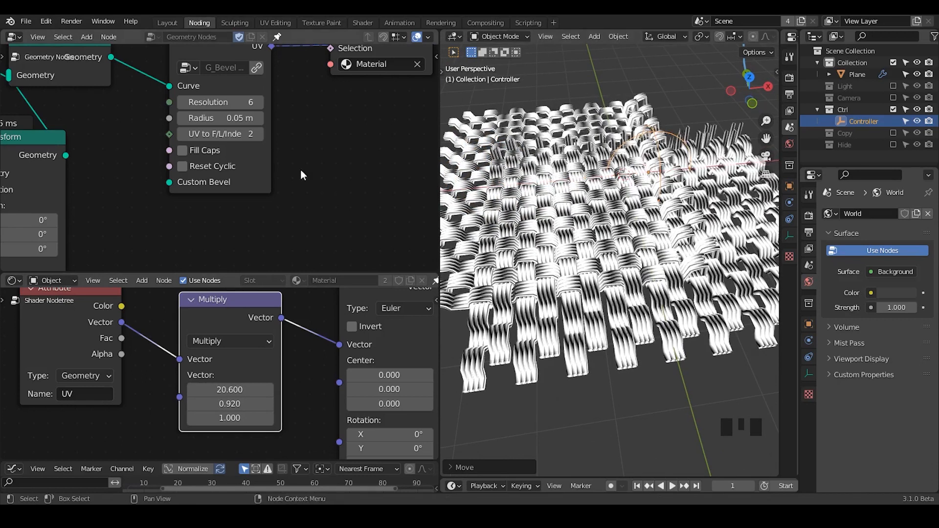
- Set G_Bevel Curve's Resolution to 12 while viewing the strand ends up close
middle_click_drag(255, 173, 258, 213)
middle_click_drag(641, 279, 568, 240)
middle_click_drag(620, 286, 623, 290)
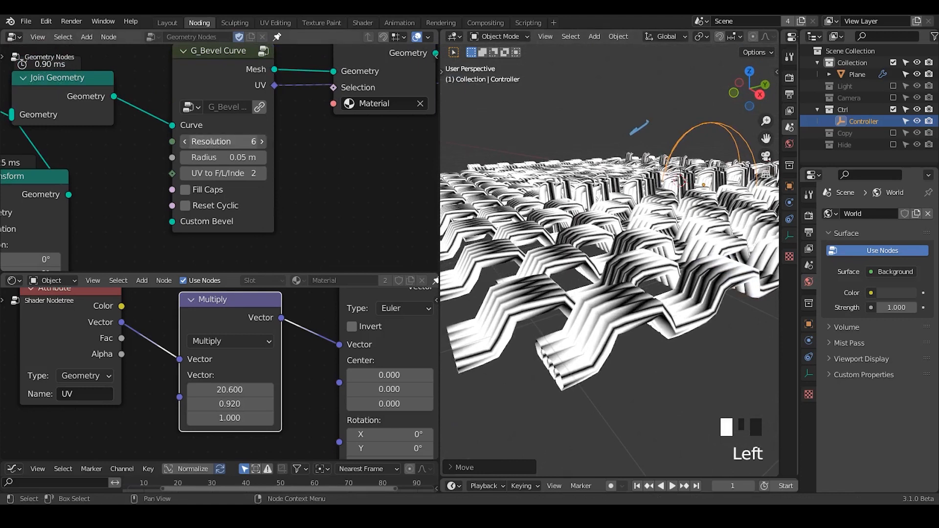
mouse_move(220, 141)
left_mouse_down()
mouse_move(240, 141)
mouse_move(218, 139)
left_mouse_up()
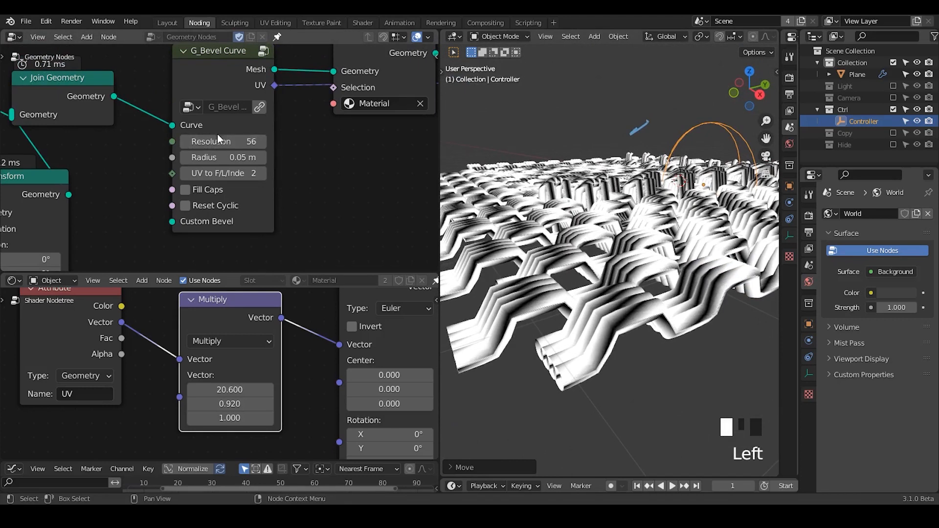
left_click(327, 159)
middle_click_drag(534, 333, 539, 329)
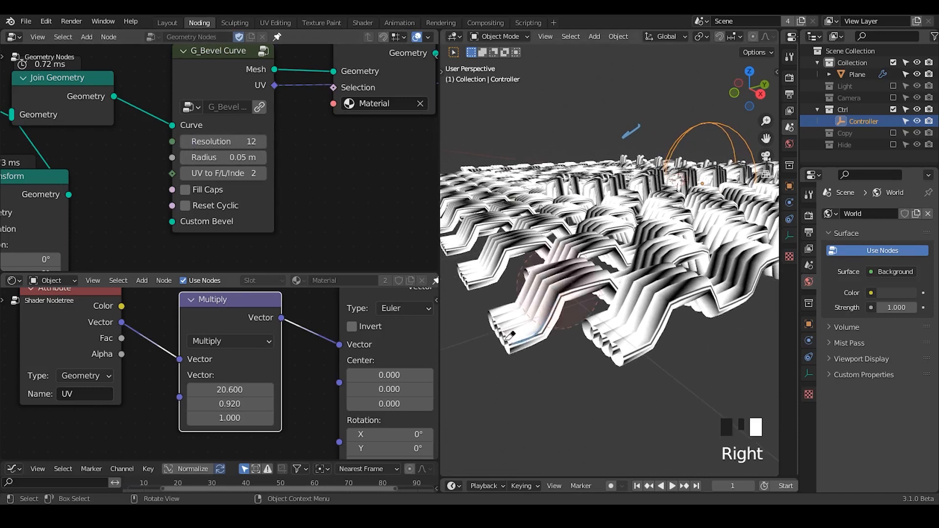
- Enable Reset Cyclic on the G_Bevel Curve node and set the Value of the G_Curve Linear node with Count 175 to 0.040
left_click(219, 207)
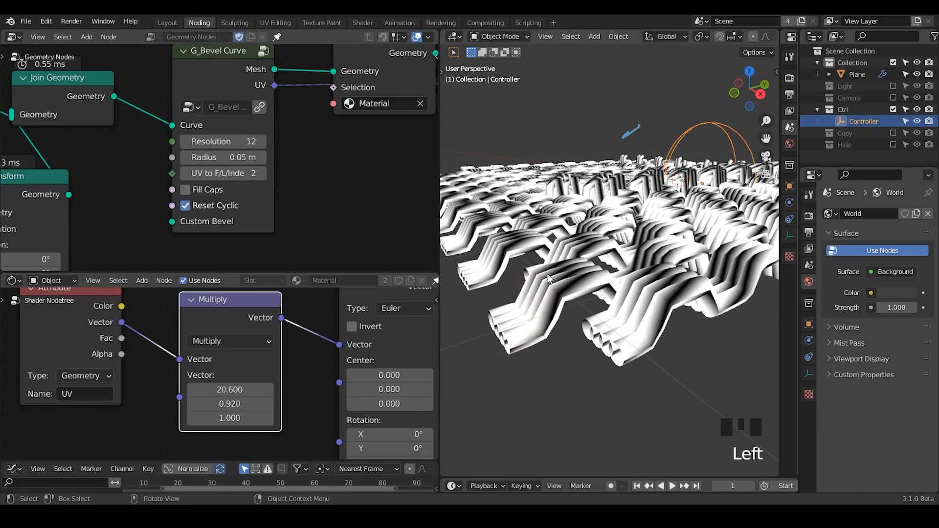
middle_click_drag(548, 278, 608, 279)
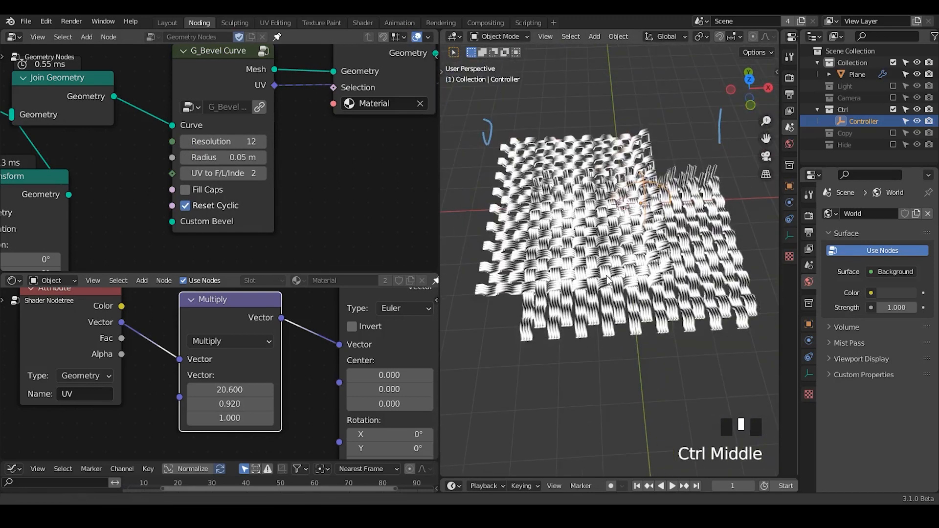
middle_click_drag(410, 267, 197, 195)
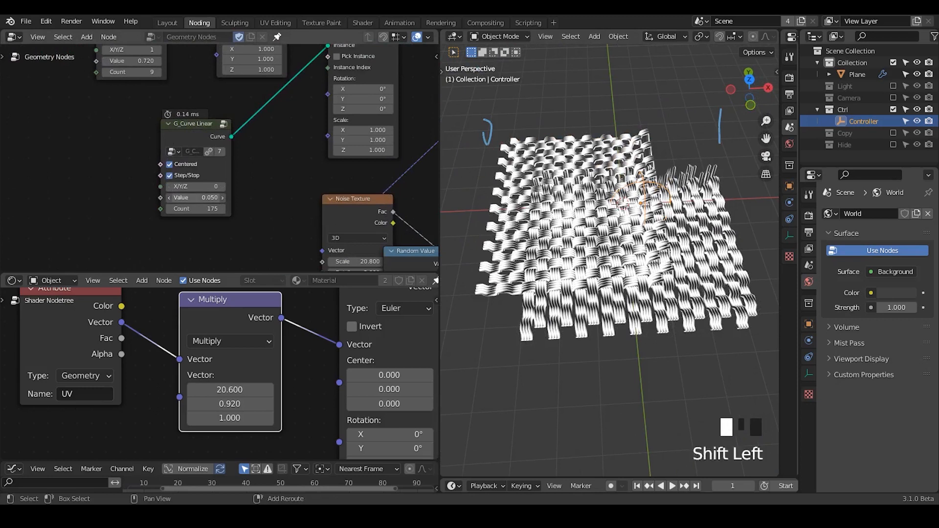
mouse_move(197, 198)
left_mouse_down("shift")
mouse_move(217, 197)
mouse_move(181, 198)
mouse_move(197, 197)
left_mouse_up("shift")
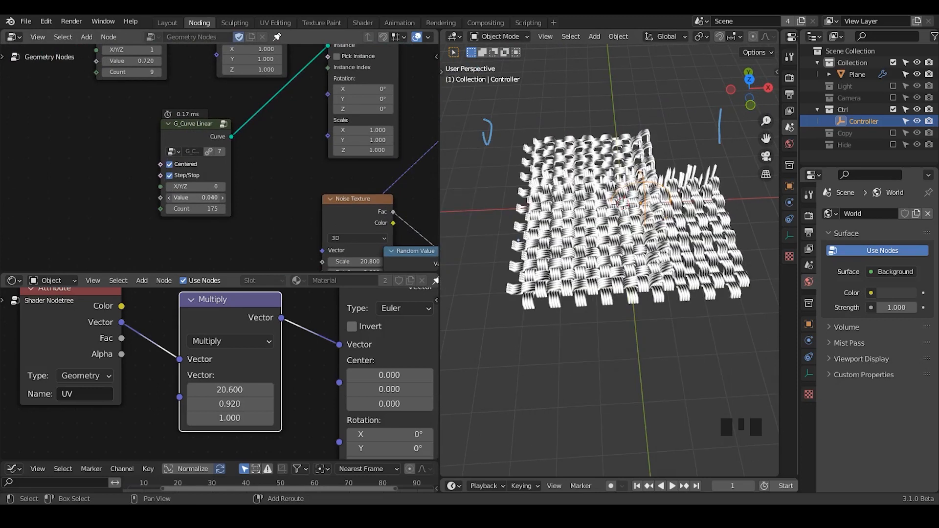
- Move the Controller in the negative global X direction and rotate it counterclockwise about the global Z axis
key("g")
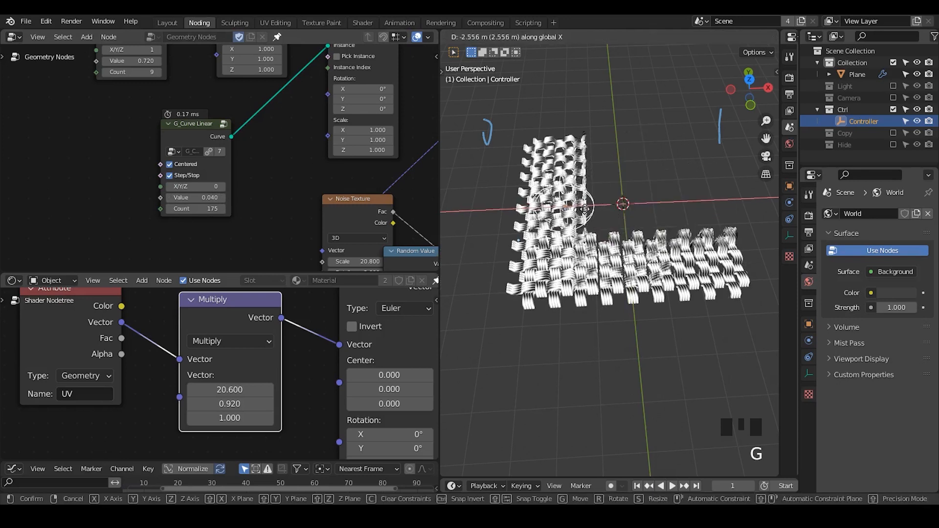
left_click(695, 188)
key("r")
key("z")
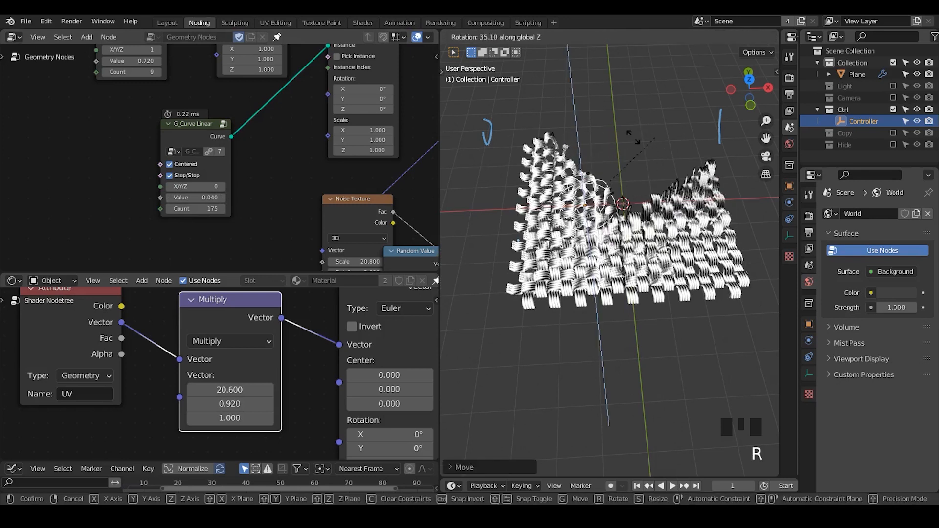
left_click(655, 177)
middle_click_drag(303, 199, 137, 224)
middle_click_drag(302, 139, 298, 207, "ctrl")
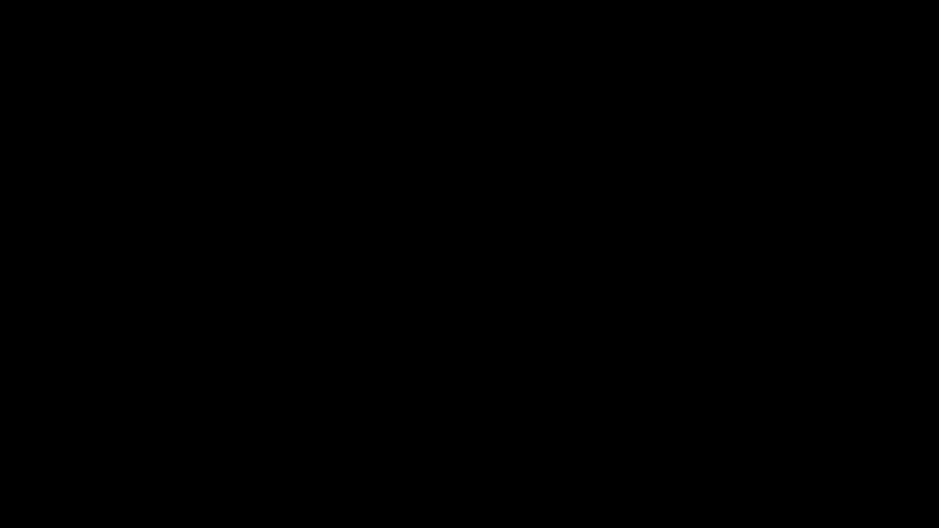